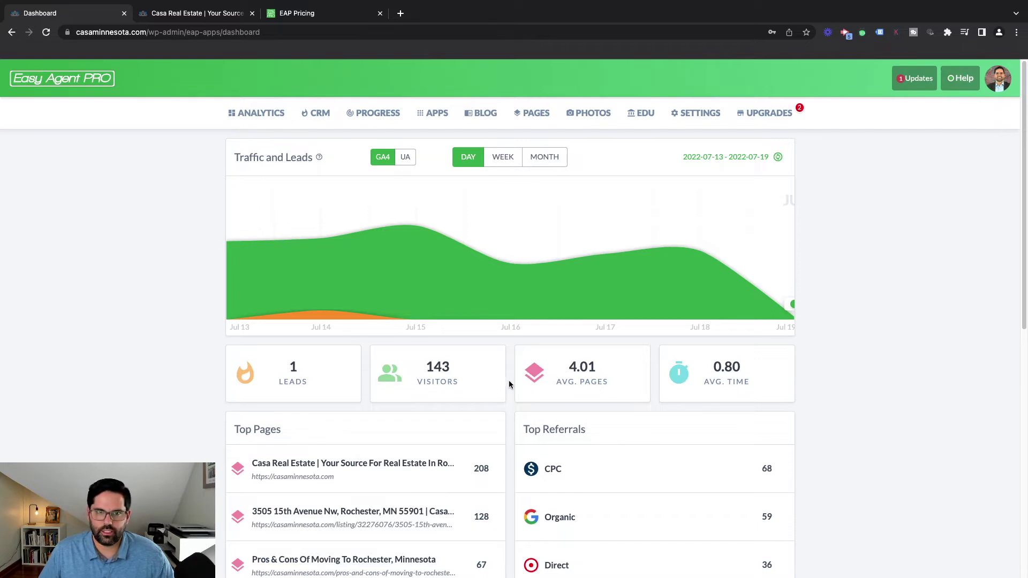
# Switch the Traffic and Leads chart from weekly to monthly, showing 133 visitors and 1 lead
pyautogui.scroll(-2, 510, 386)
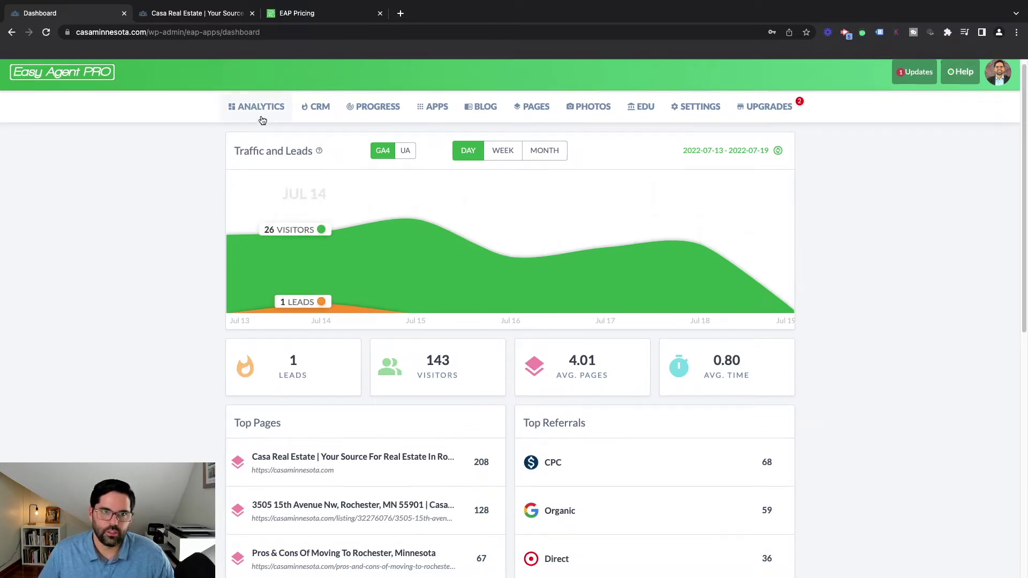
pyautogui.scroll(-2, 428, 322)
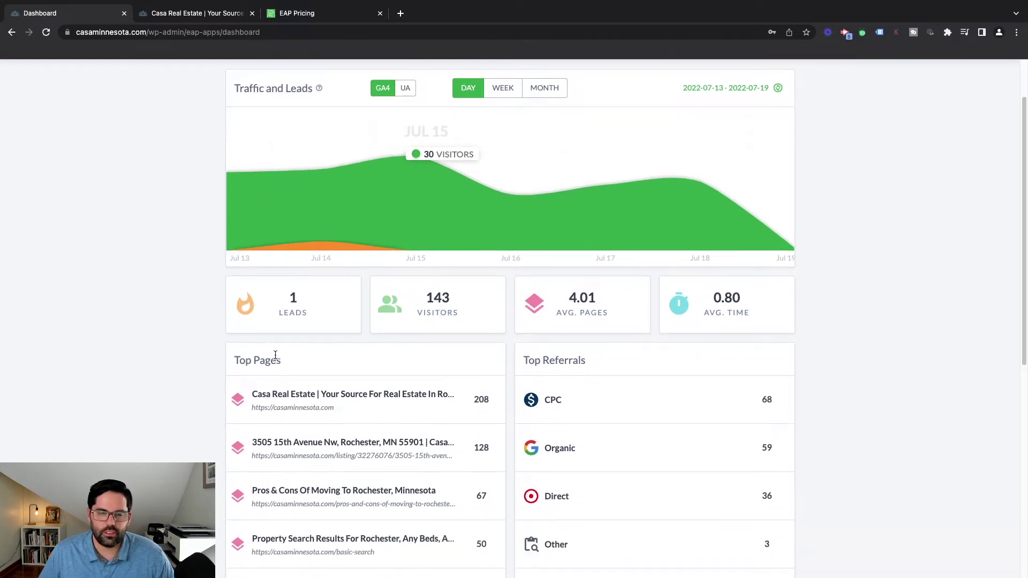
pyautogui.scroll(-3, 338, 353)
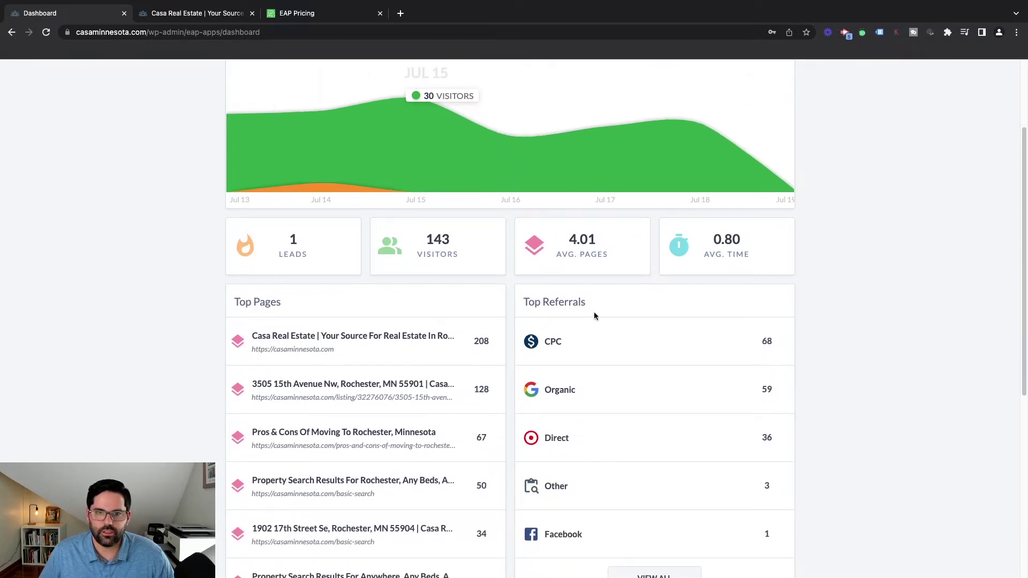
pyautogui.scroll(-1, 591, 308)
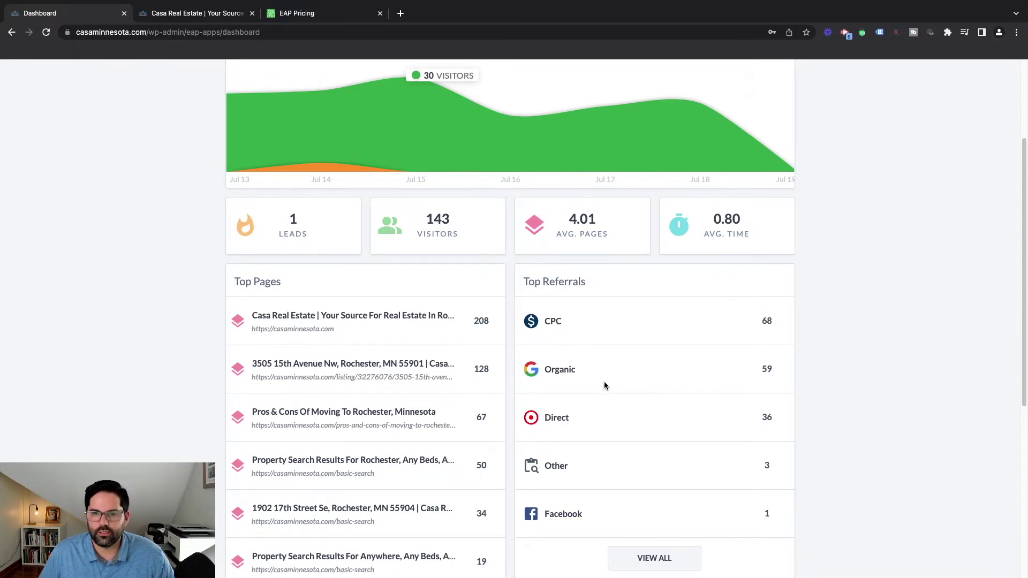
pyautogui.scroll(-5, 678, 355)
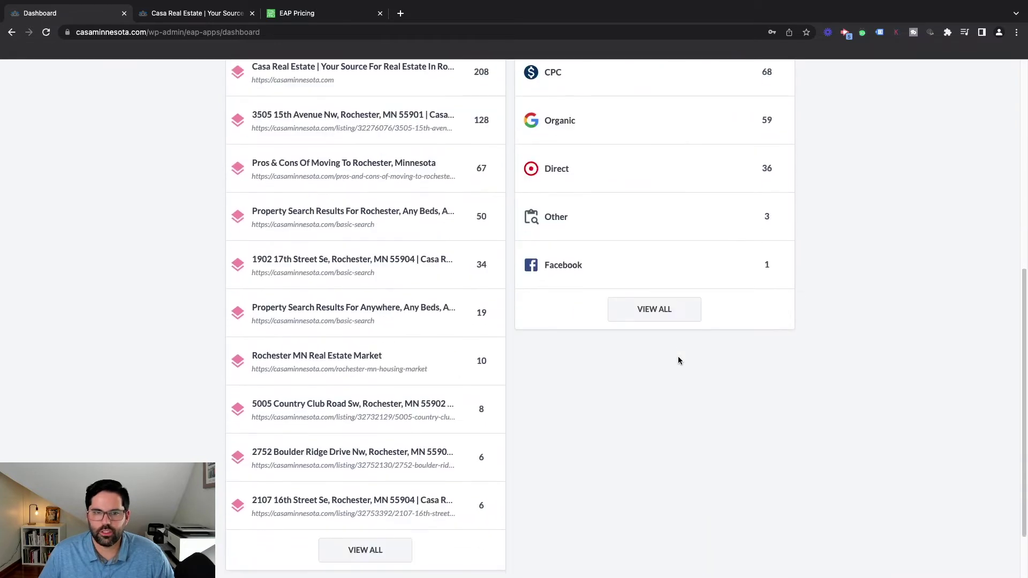
pyautogui.scroll(8, 678, 356)
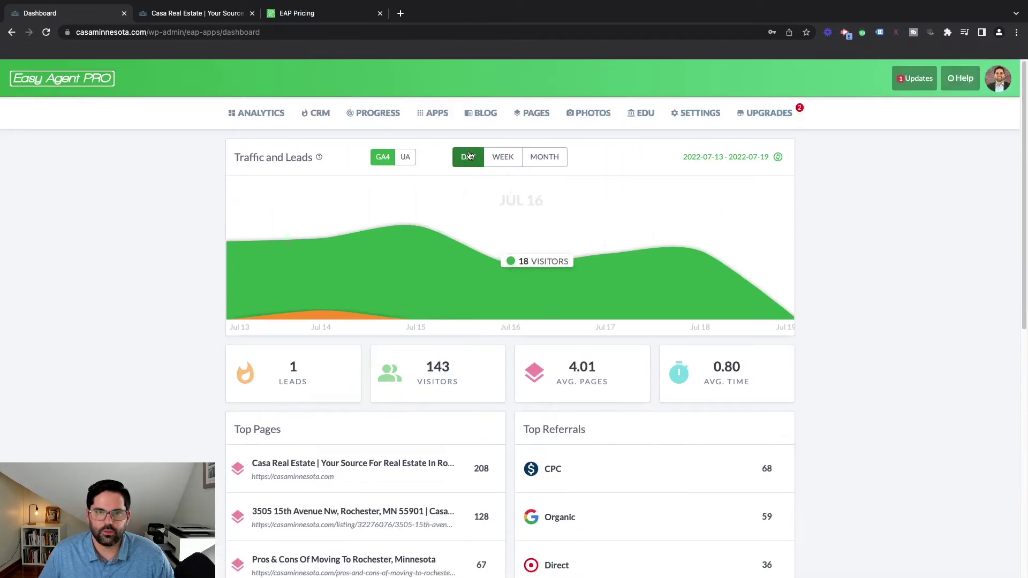
pyautogui.click(497, 155)
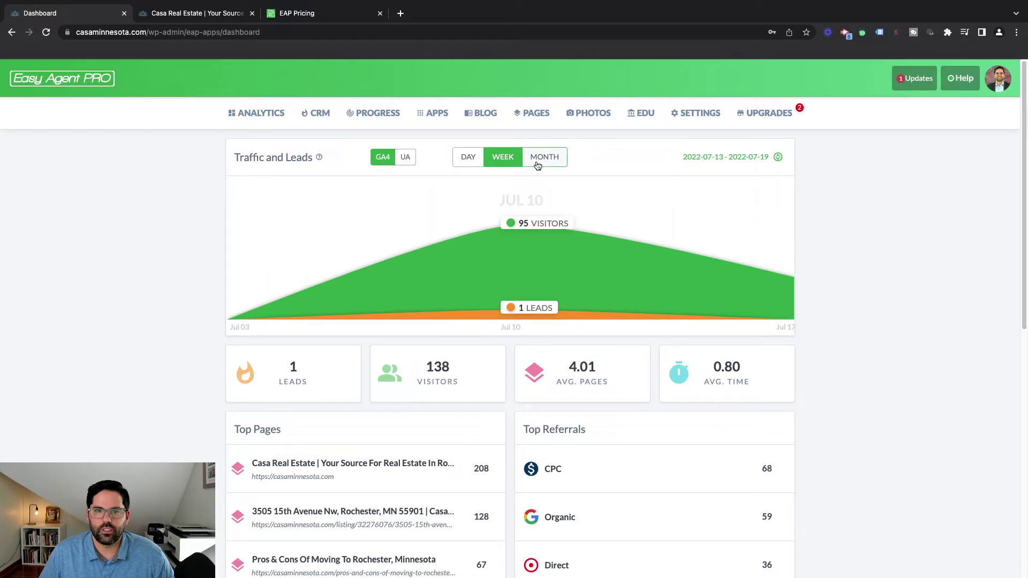
pyautogui.click(543, 160)
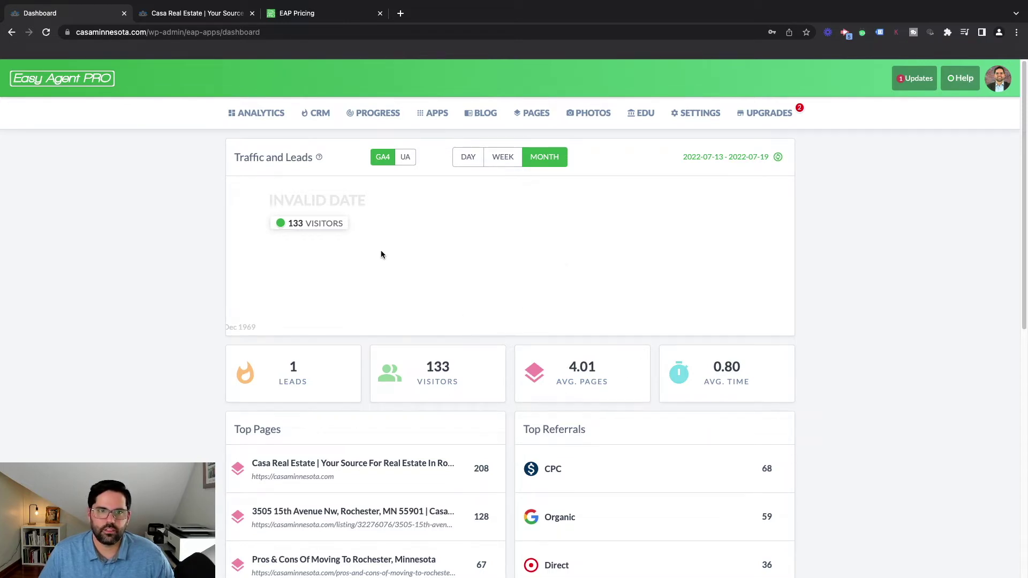
pyautogui.scroll(-2, 403, 329)
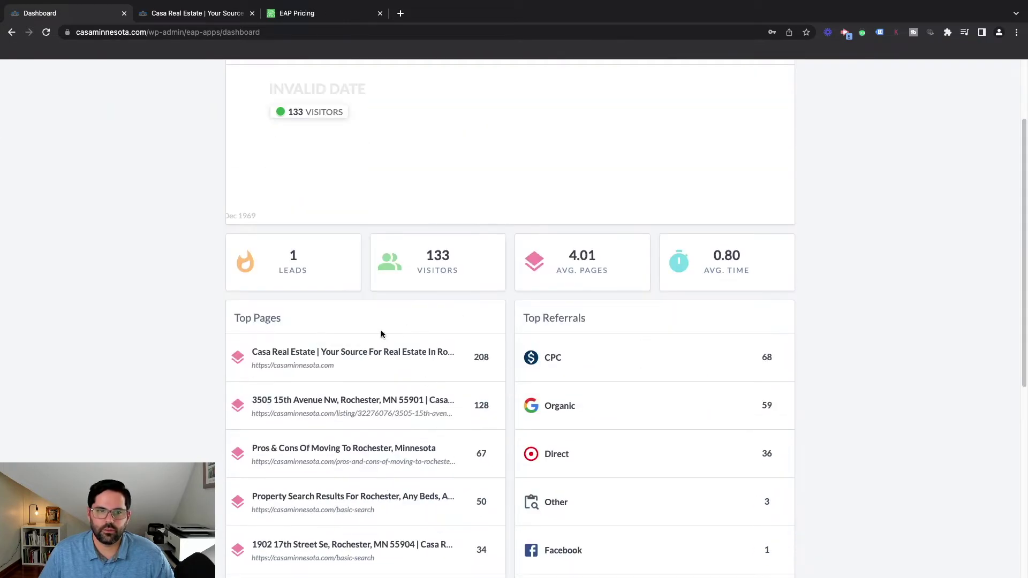
pyautogui.scroll(2, 479, 366)
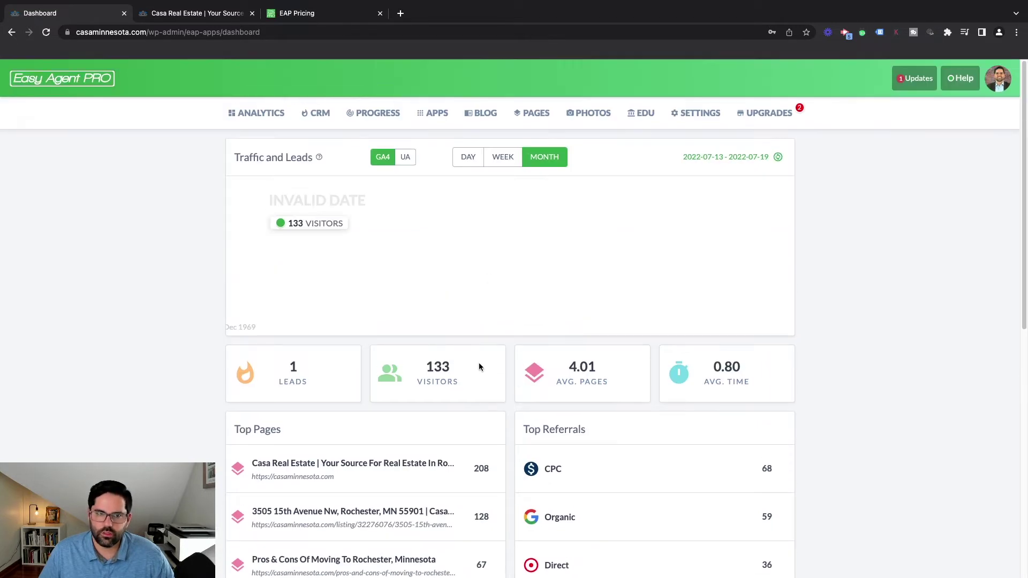
# Open the first lead's contact record from the CRM leads table
pyautogui.click(314, 116)
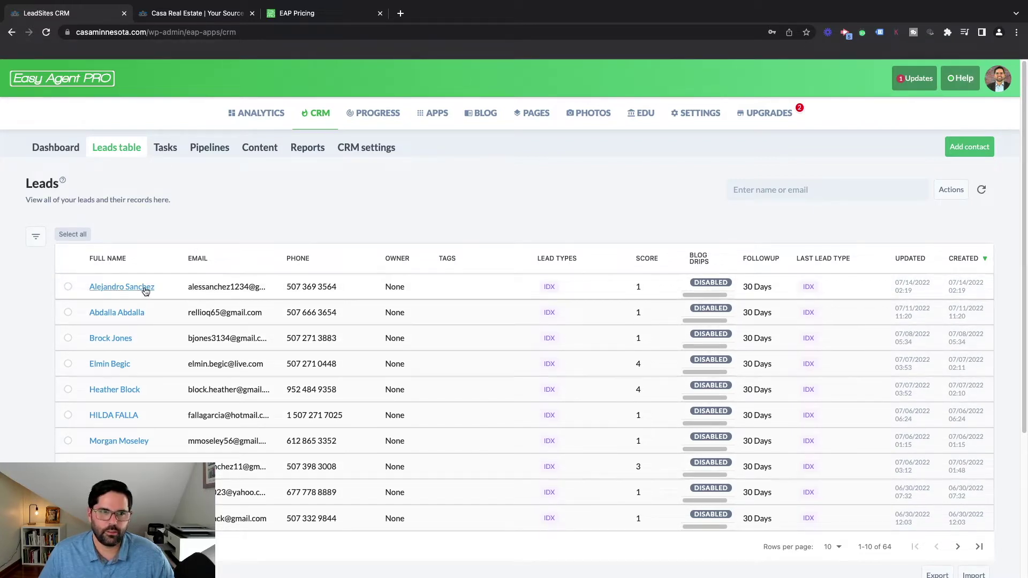
pyautogui.click(148, 287)
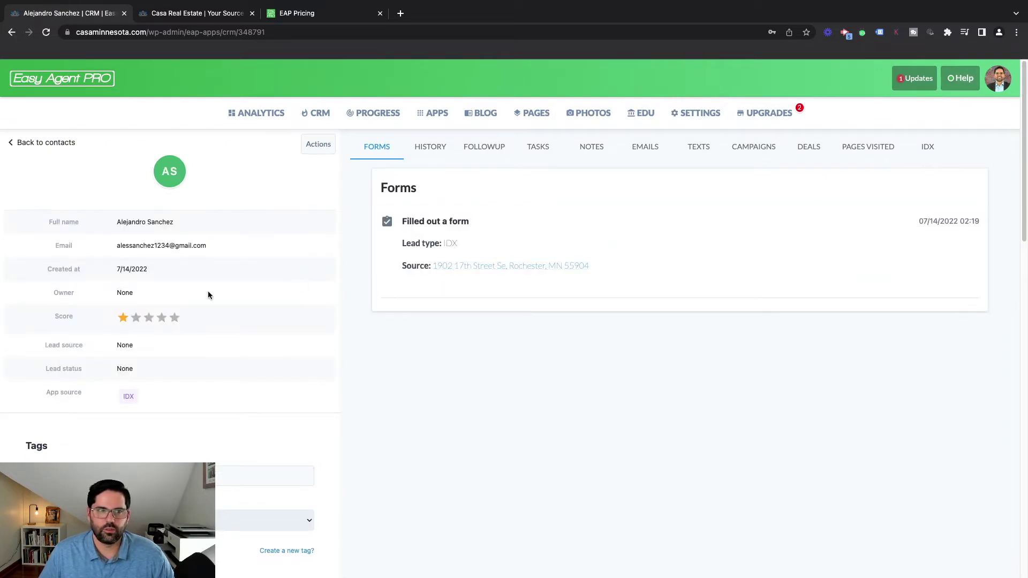
# Review the lead's History and Follow-up sections, then show its Tasks section
pyautogui.click(149, 321)
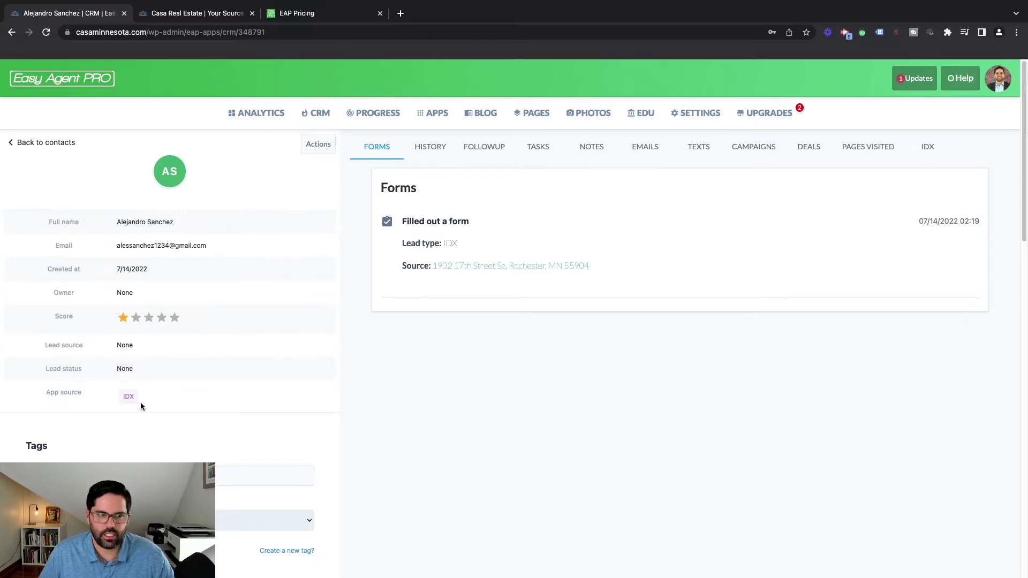
pyautogui.click(447, 147)
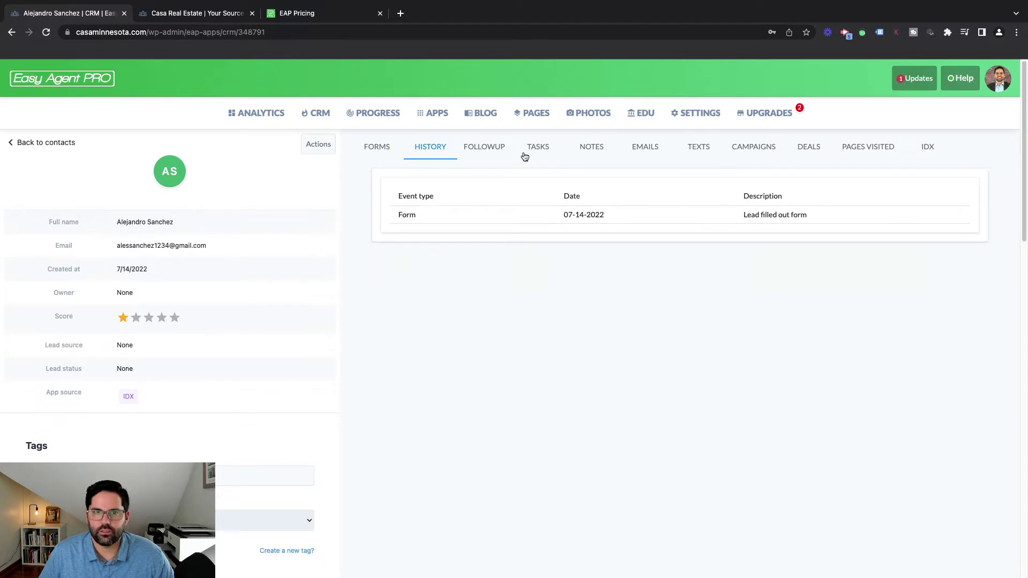
pyautogui.click(487, 151)
pyautogui.click(540, 152)
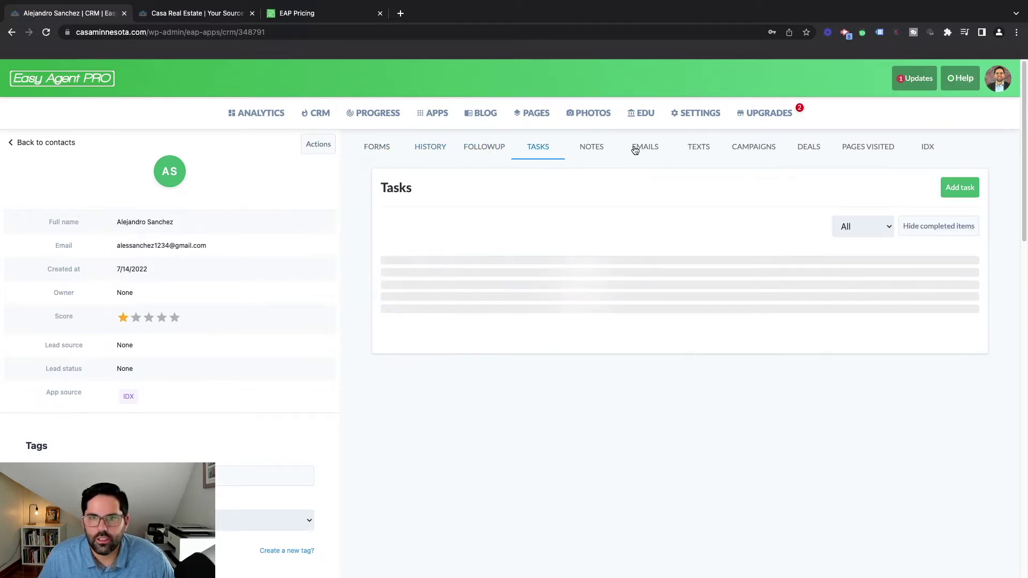
# Check the lead's visited pages, then view its IDX profile with weekly emails and no saved searches
pyautogui.click(843, 150)
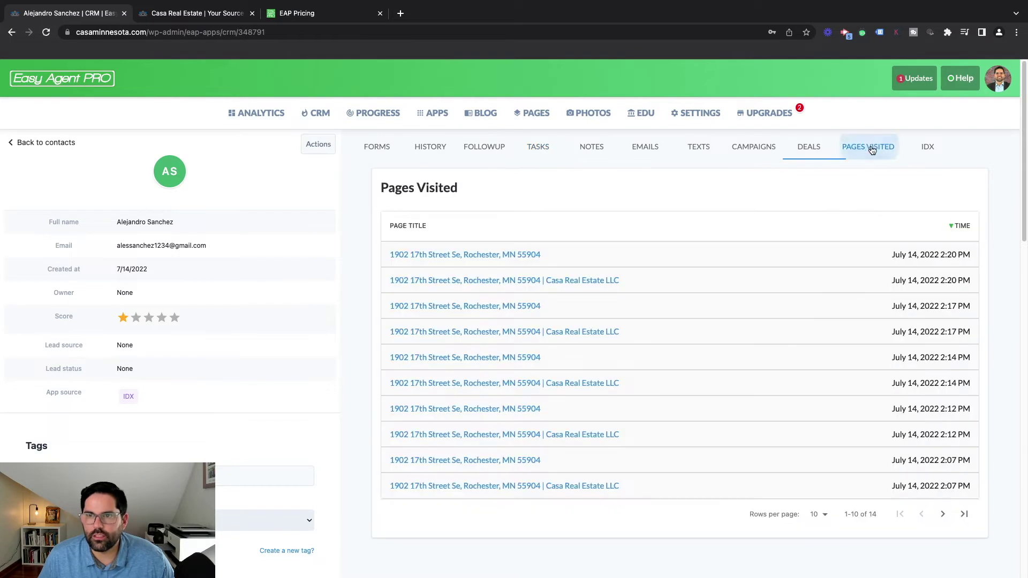
pyautogui.scroll(-1, 637, 380)
pyautogui.scroll(-1, 637, 381)
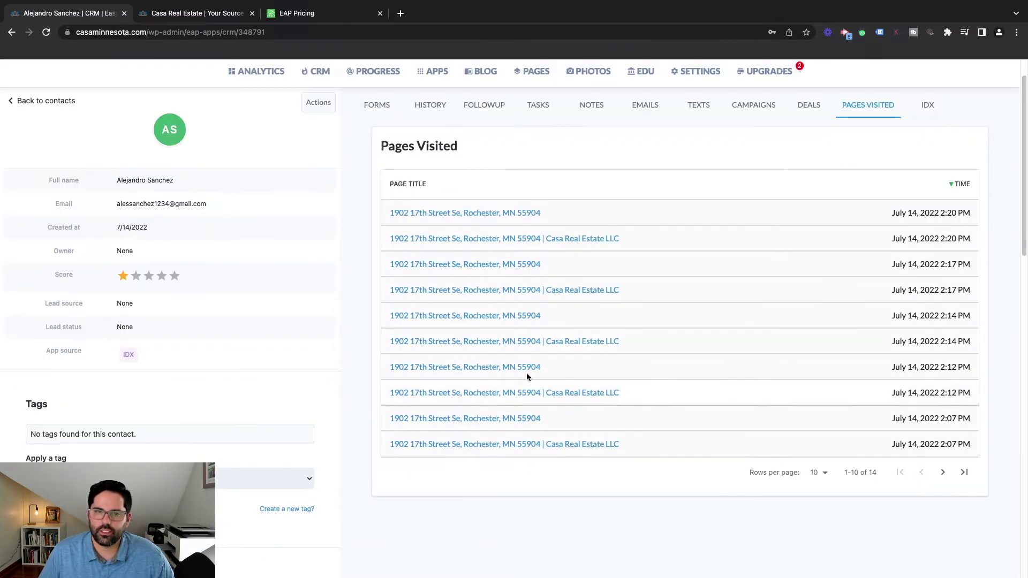
pyautogui.scroll(1, 599, 381)
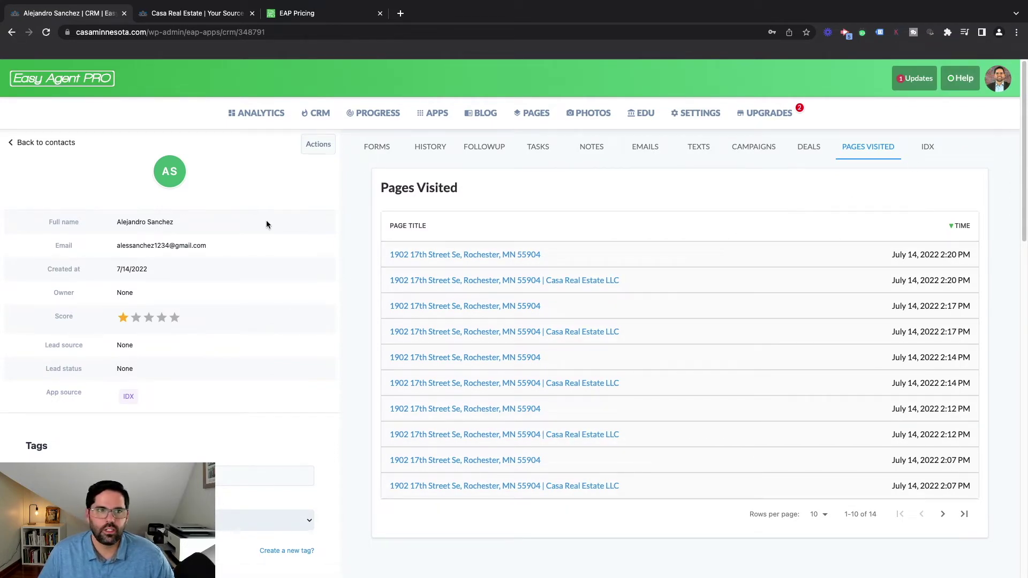
pyautogui.click(925, 148)
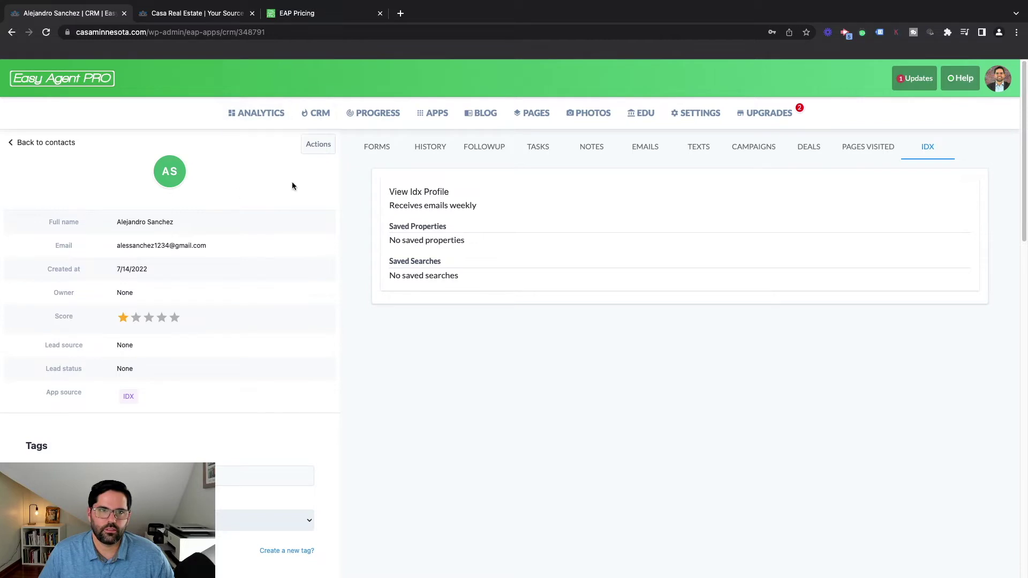
# Return to the CRM leads table listing all 64 IDX leads
pyautogui.click(38, 143)
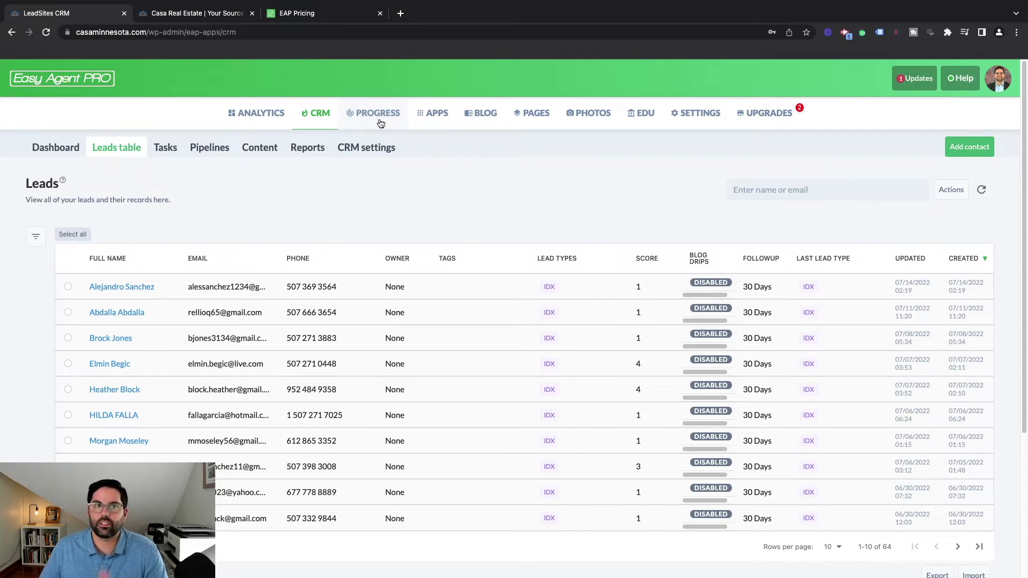
# Review the completed ADMIN to-dos on the Progress page, then filter activities to EDU
pyautogui.click(380, 122)
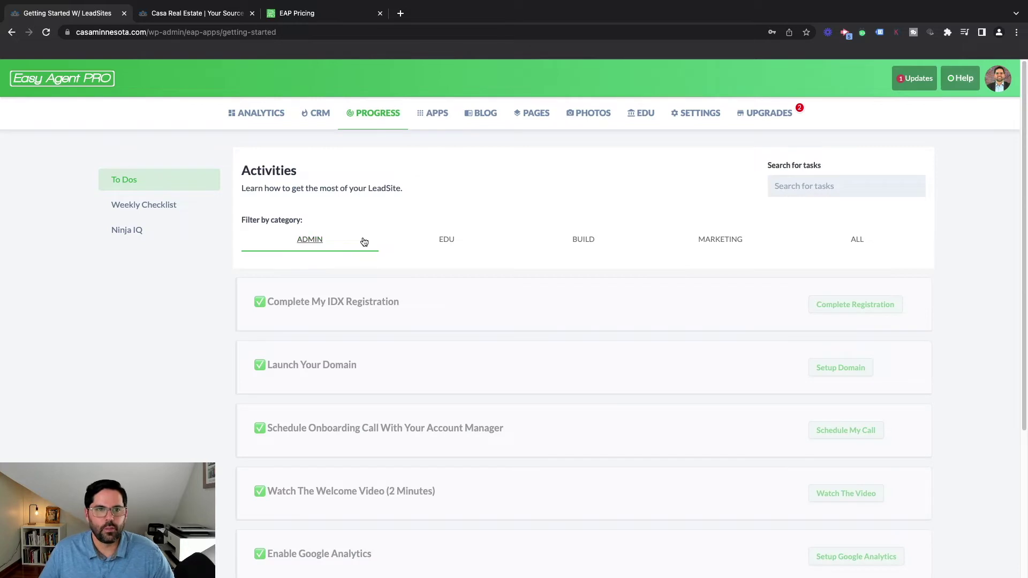
pyautogui.scroll(-2, 388, 209)
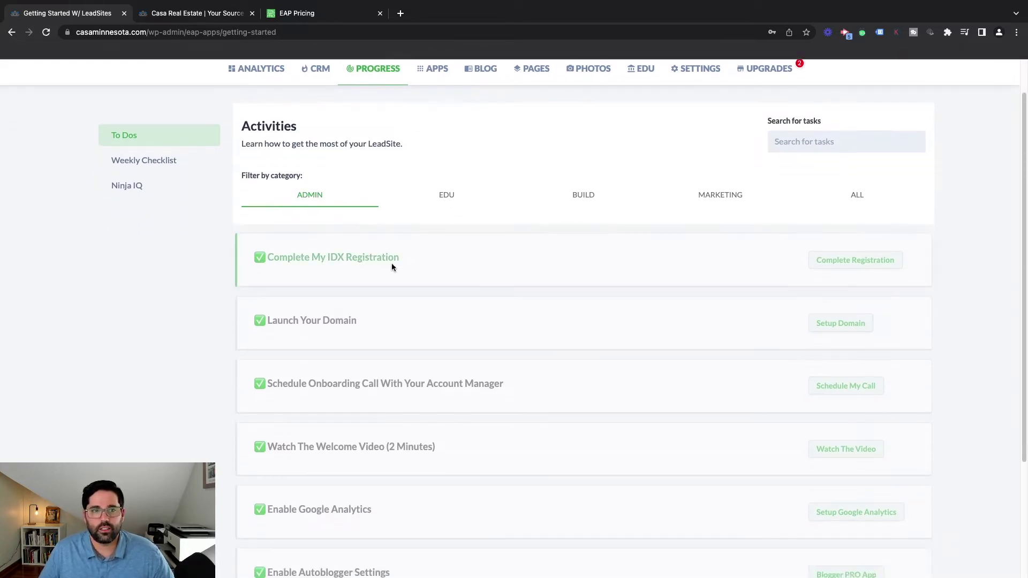
pyautogui.scroll(-2, 413, 516)
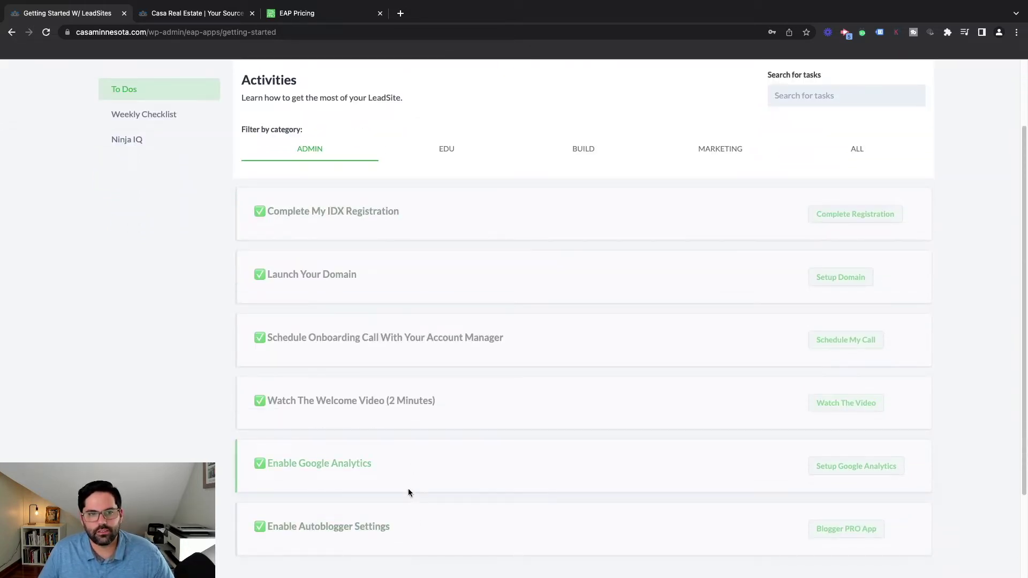
pyautogui.scroll(-2, 409, 491)
pyautogui.scroll(6, 419, 464)
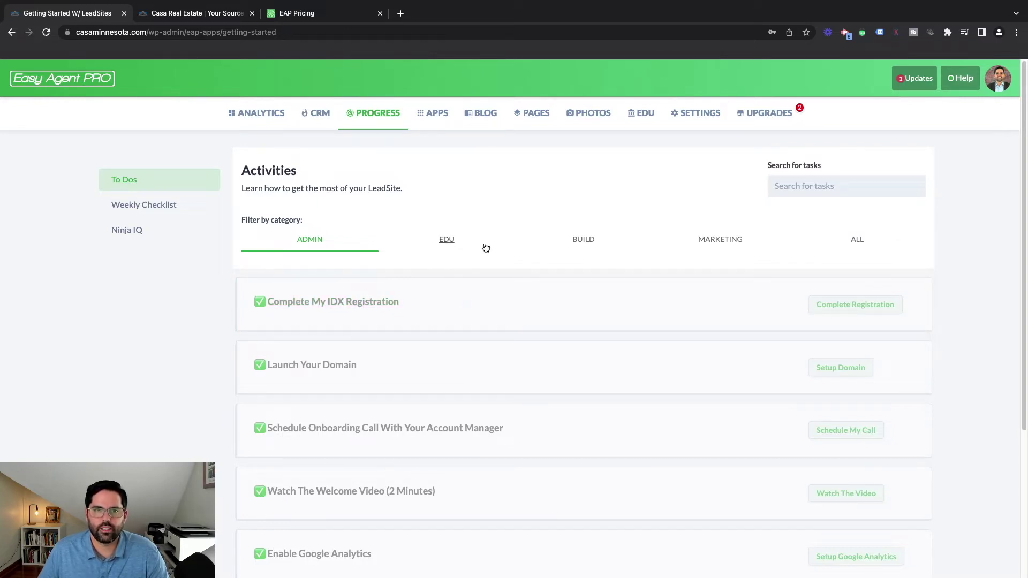
pyautogui.scroll(-3, 358, 402)
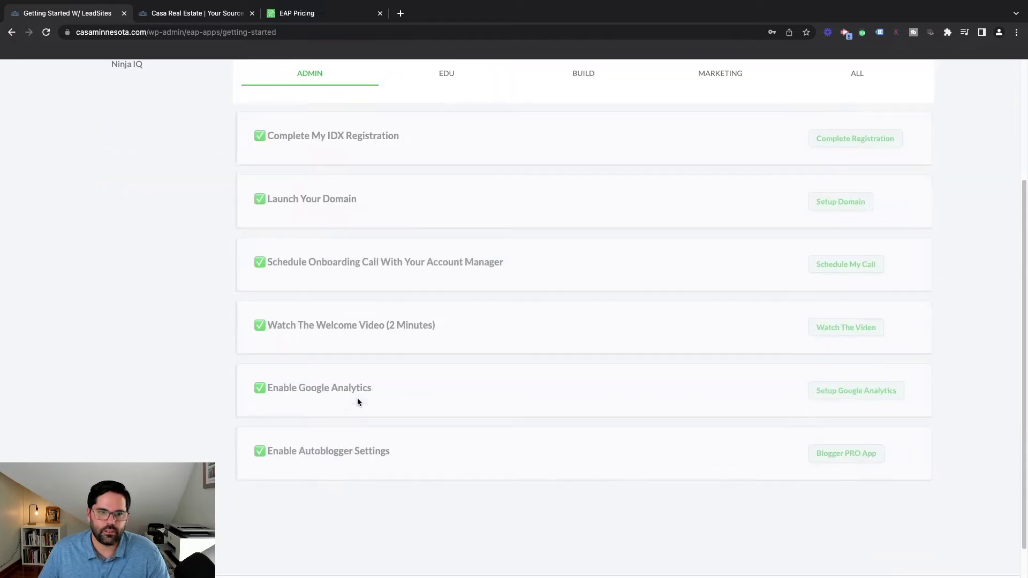
pyautogui.scroll(4, 357, 403)
pyautogui.click(450, 241)
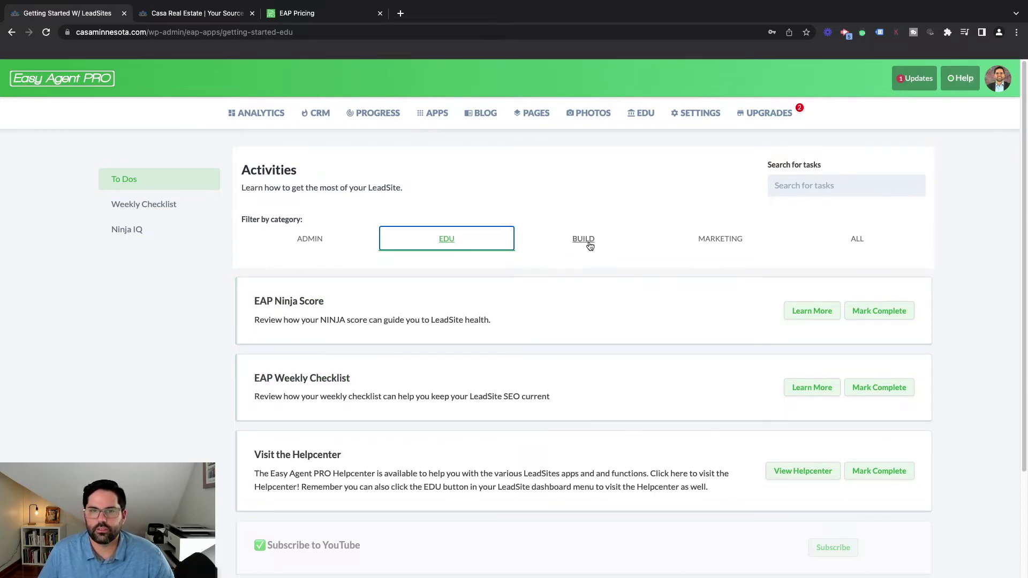
# Filter Activities to BUILD tasks such as Add a vendor and Customize Homepage
pyautogui.click(585, 239)
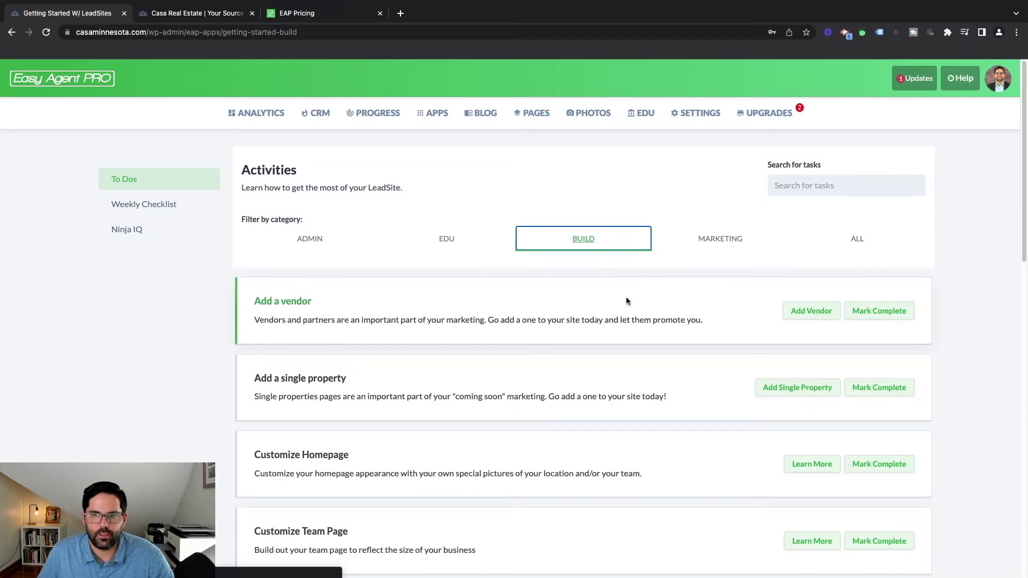
pyautogui.scroll(-1, 625, 303)
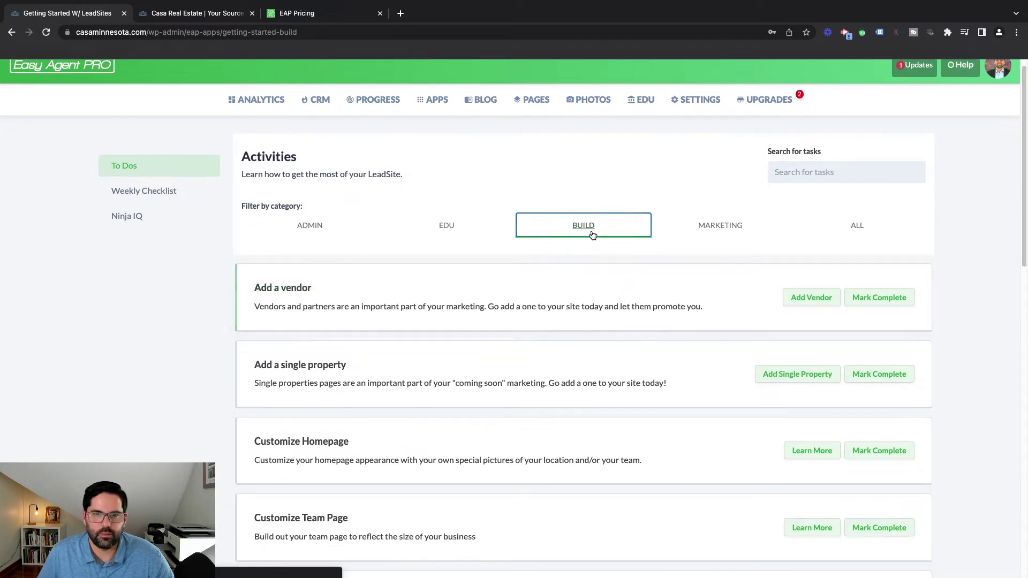
pyautogui.scroll(-3, 560, 396)
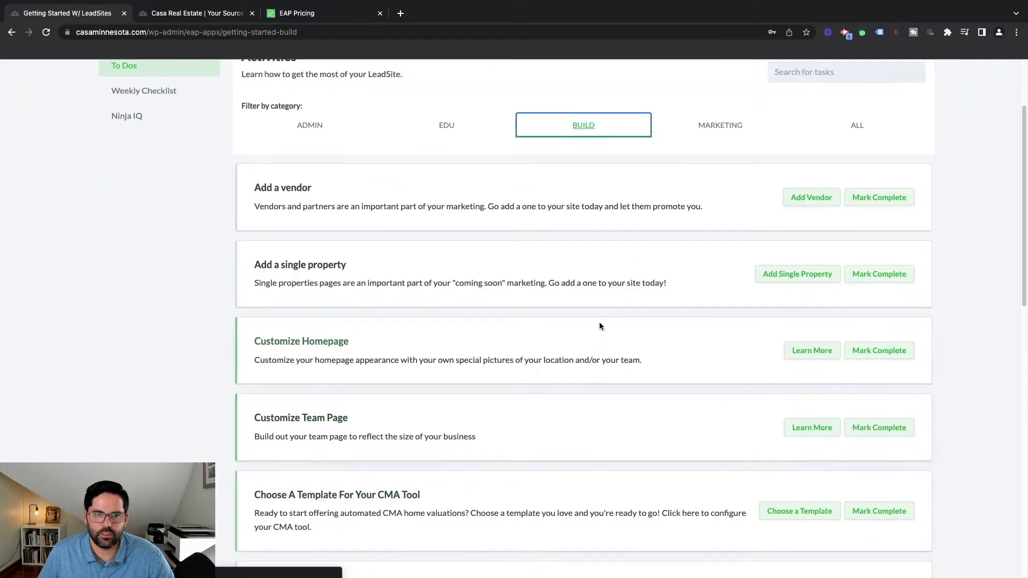
pyautogui.scroll(3, 571, 433)
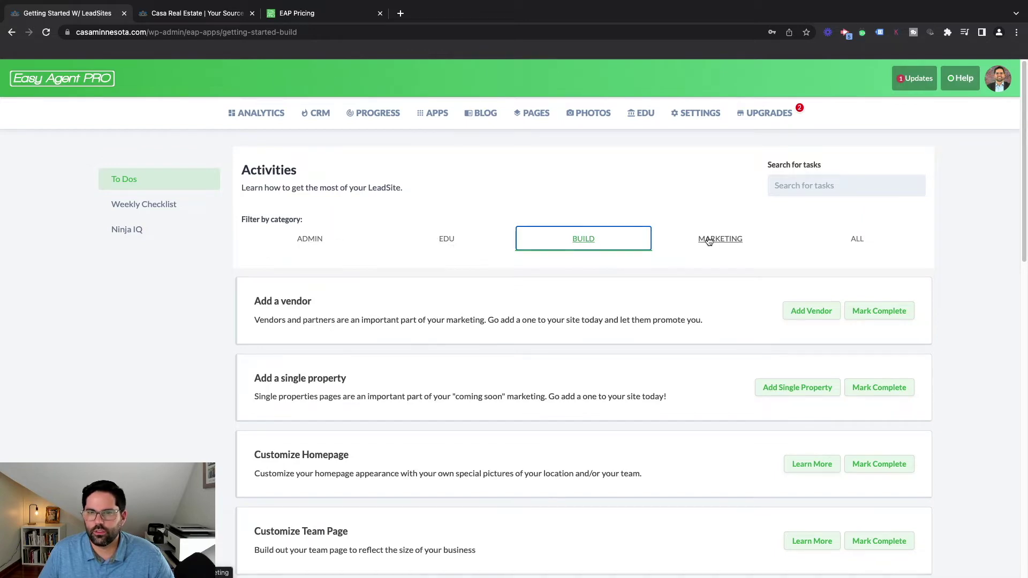
# View the Weekly Checklist of lead goals, then go to the Apps page
pyautogui.click(162, 204)
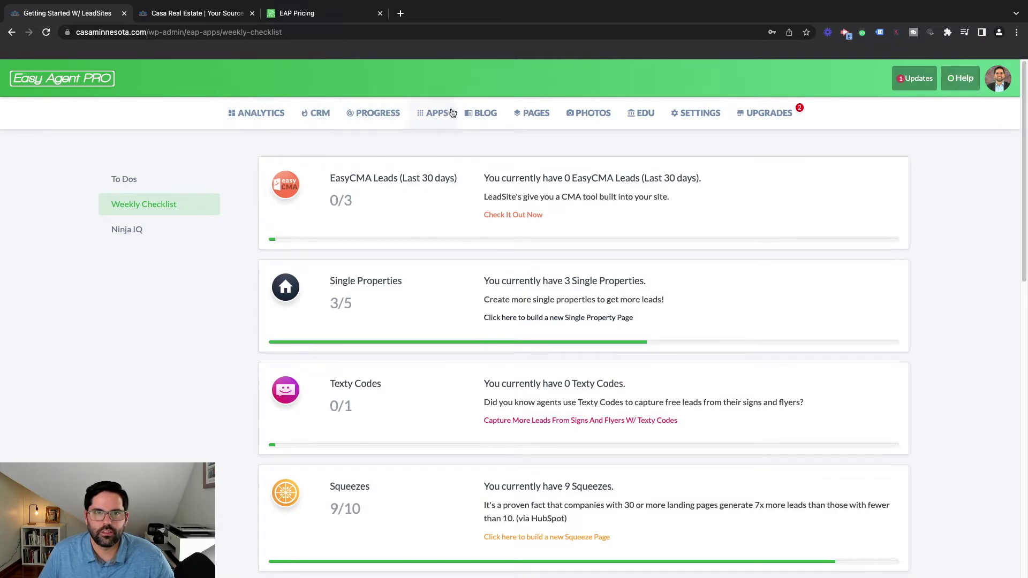
pyautogui.click(433, 121)
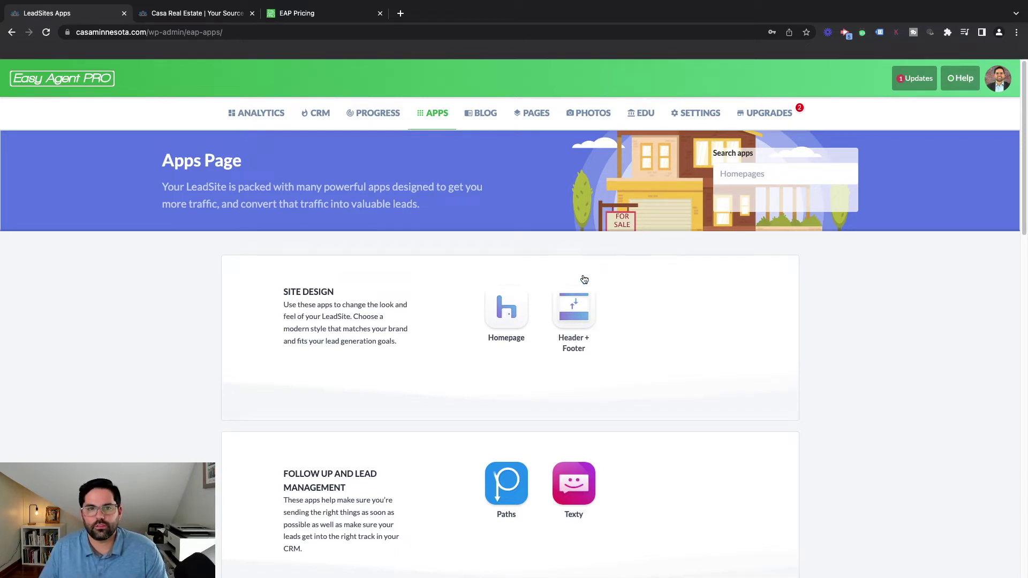
# Browse the Apps page down to Squeeze apps like Smart Slide-in, Lead Lock and FormBuilder
pyautogui.scroll(-1, 583, 280)
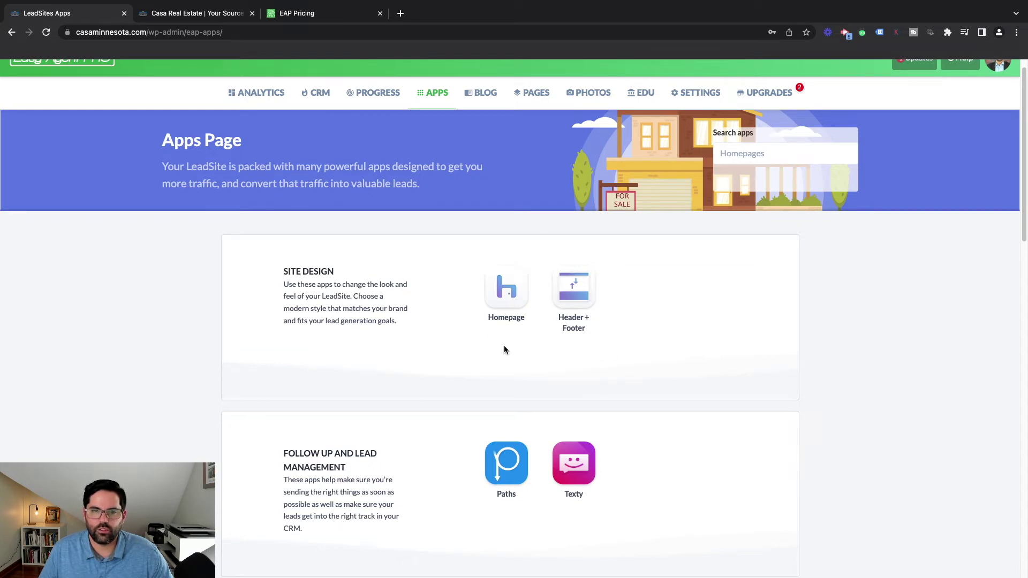
pyautogui.scroll(-3, 501, 351)
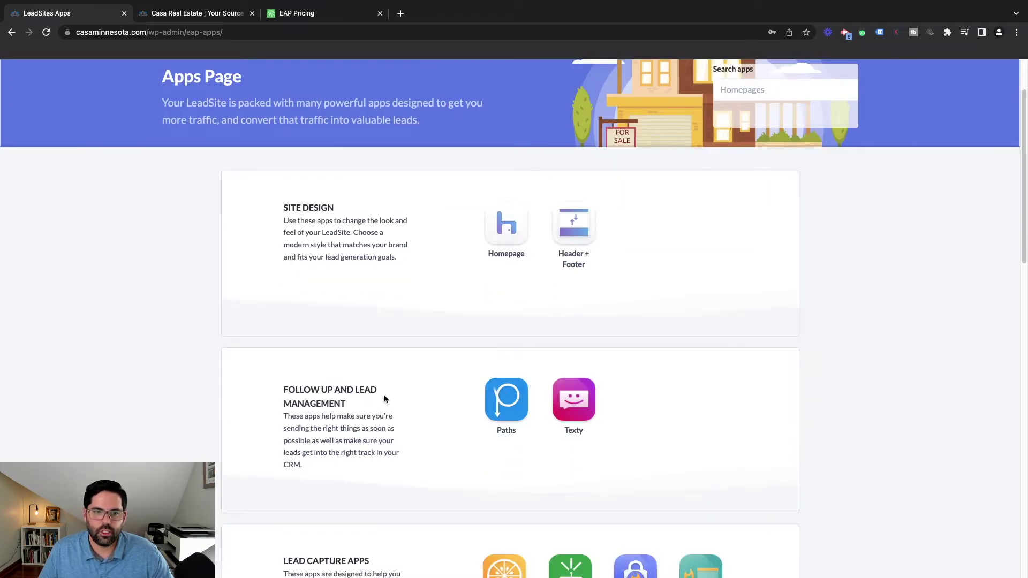
pyautogui.scroll(-3, 482, 453)
pyautogui.scroll(-8, 524, 413)
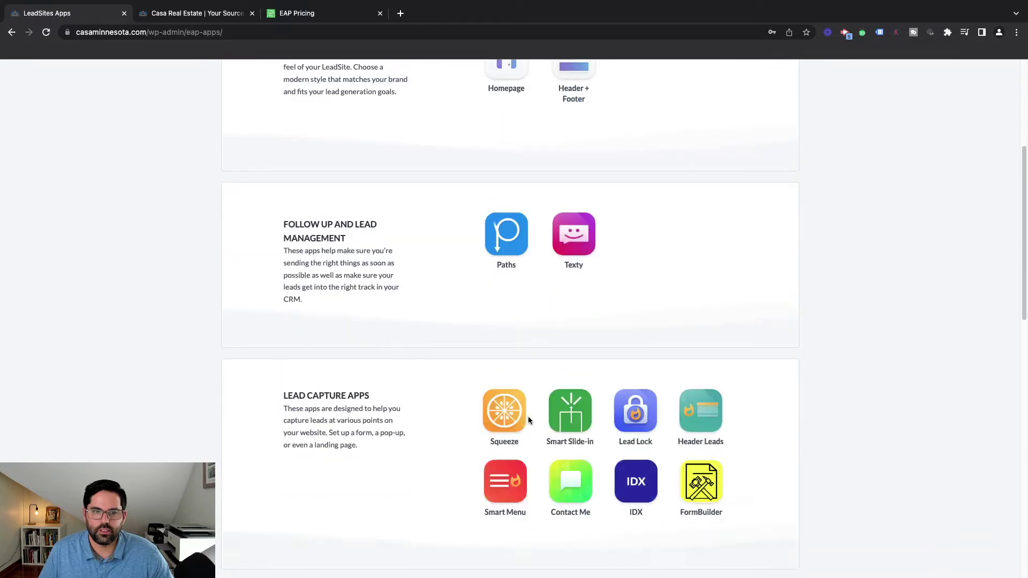
pyautogui.moveTo(528, 417)
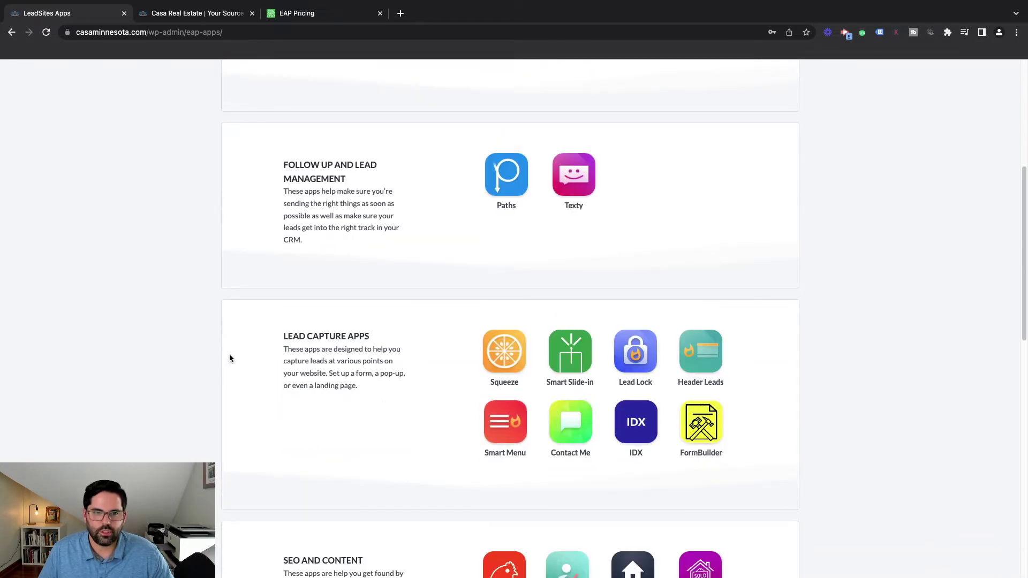
pyautogui.moveTo(572, 374)
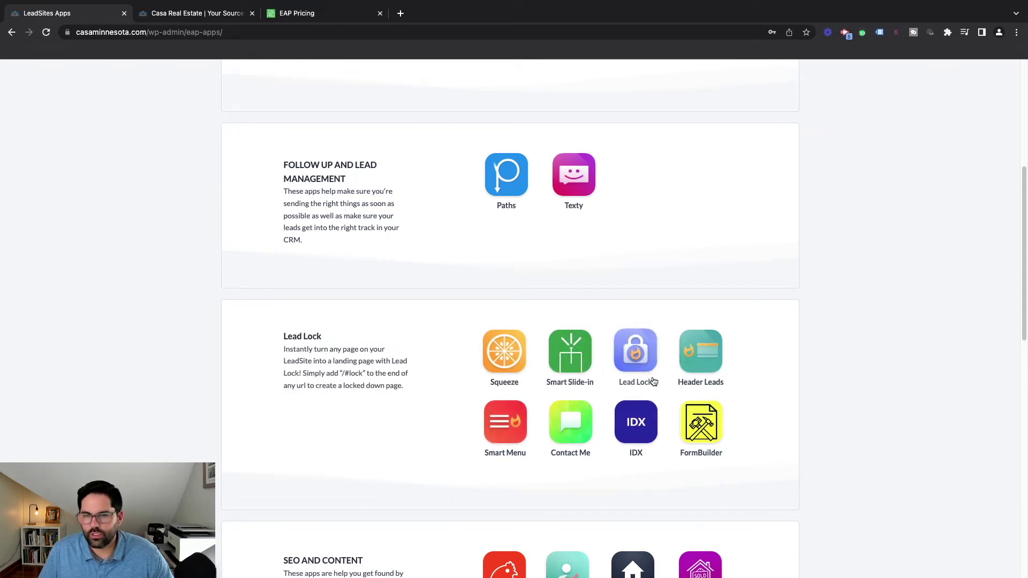
pyautogui.moveTo(511, 360)
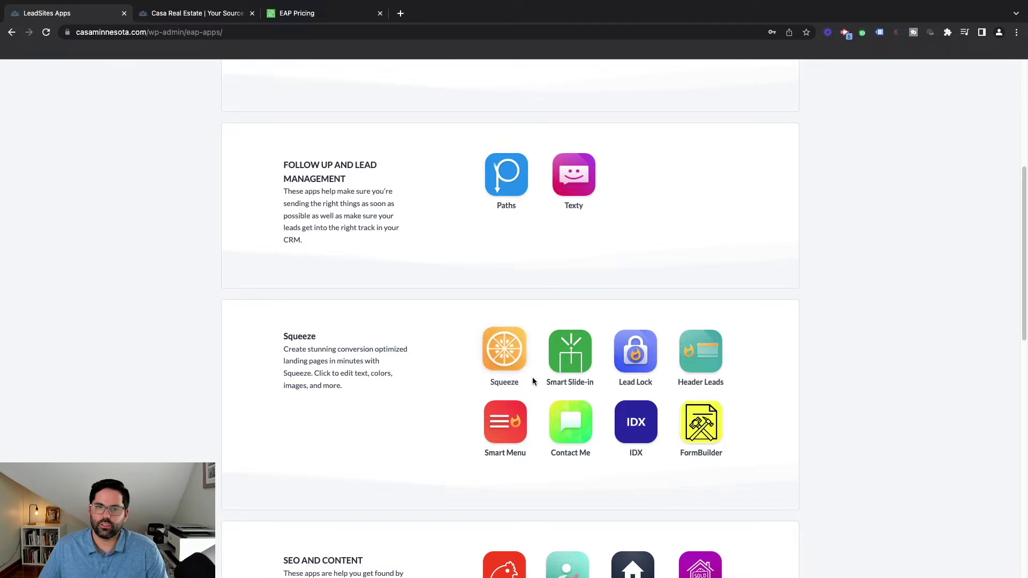
pyautogui.scroll(-3, 534, 381)
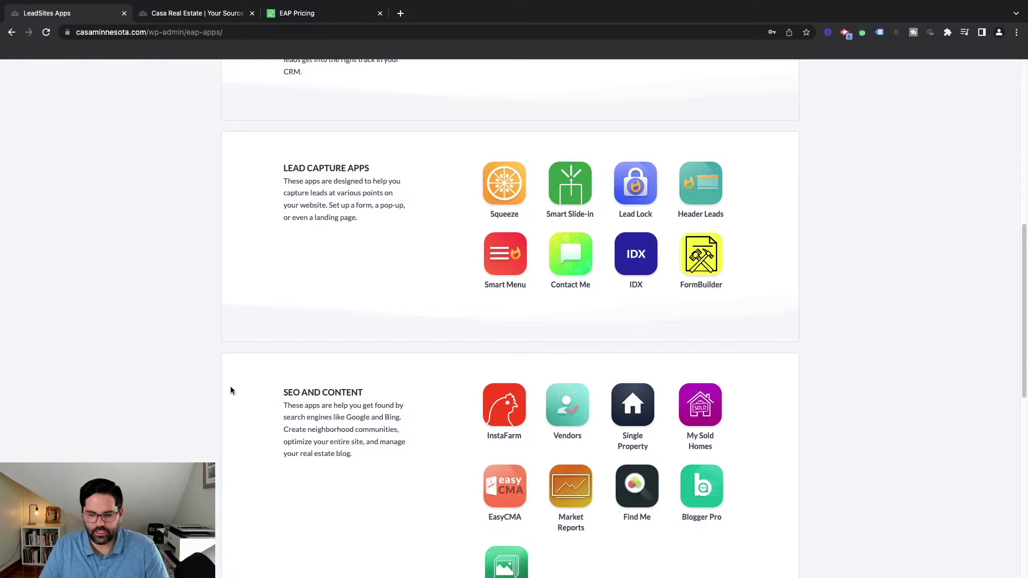
pyautogui.scroll(-2, 246, 386)
pyautogui.moveTo(513, 307)
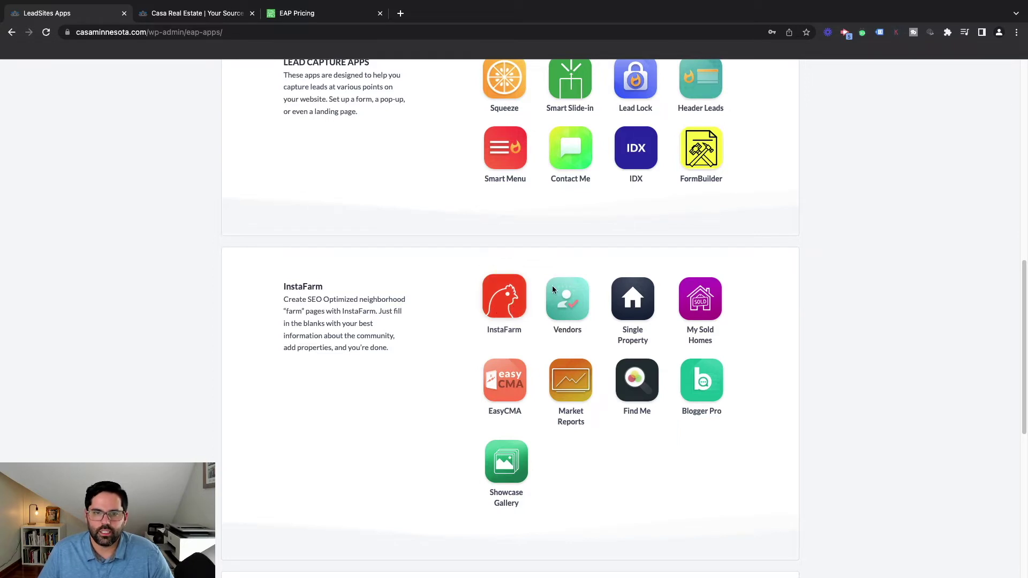
pyautogui.scroll(-3, 507, 493)
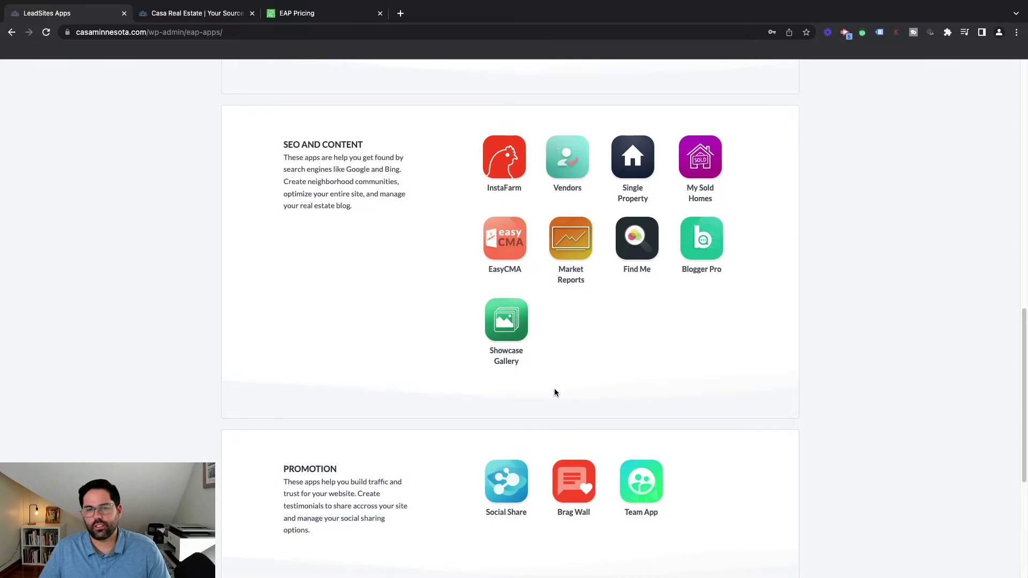
pyautogui.scroll(-1, 569, 368)
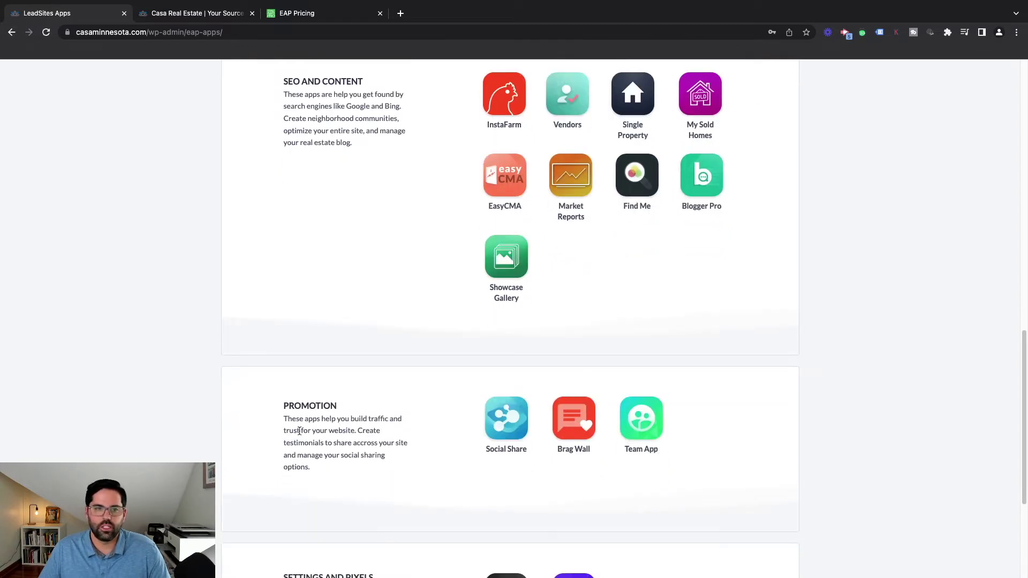
pyautogui.scroll(-2, 444, 440)
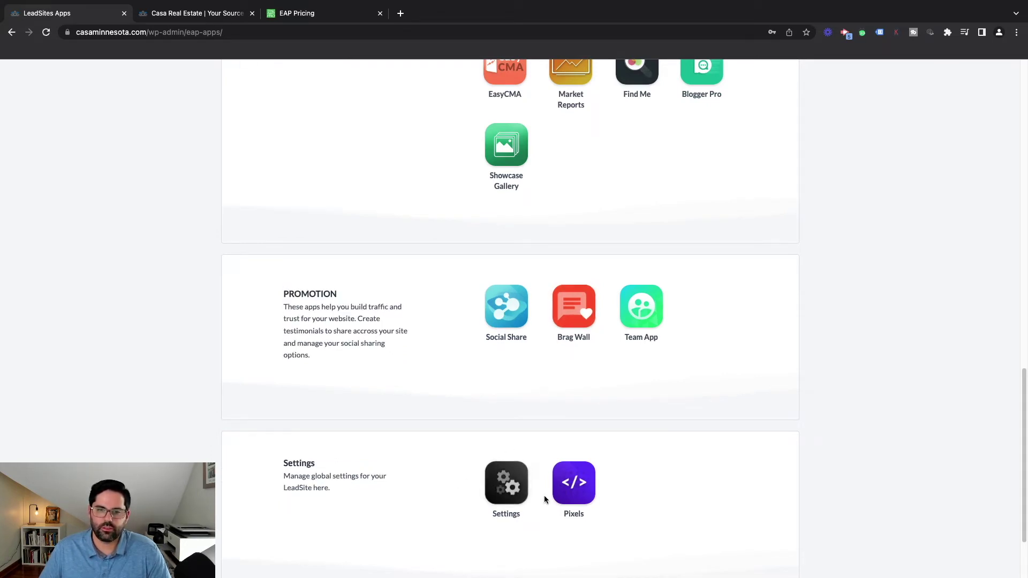
pyautogui.scroll(-2, 546, 506)
pyautogui.scroll(15, 546, 504)
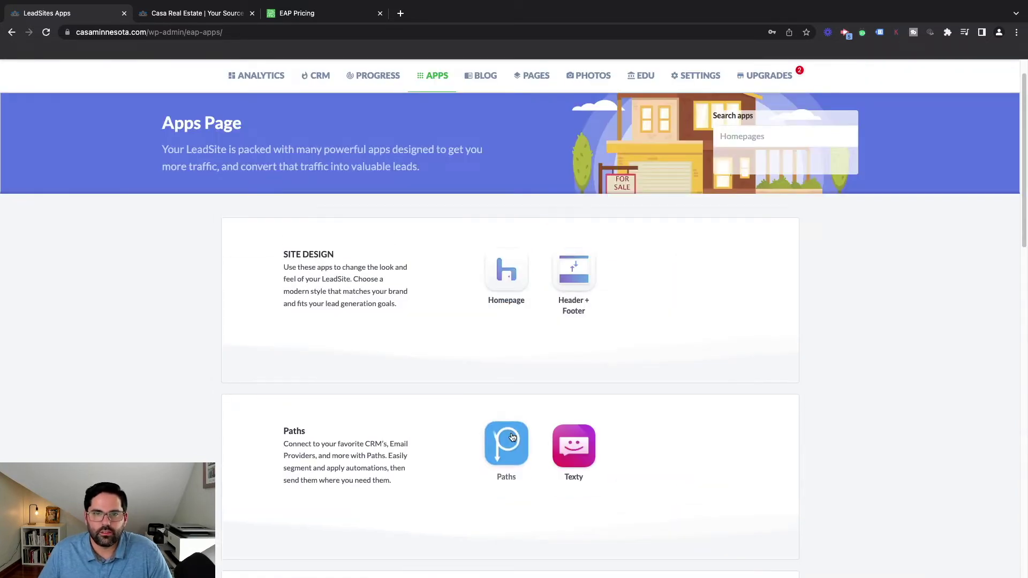
# Open the Homepage app and preview The Modern template down through its property listings
pyautogui.click(507, 277)
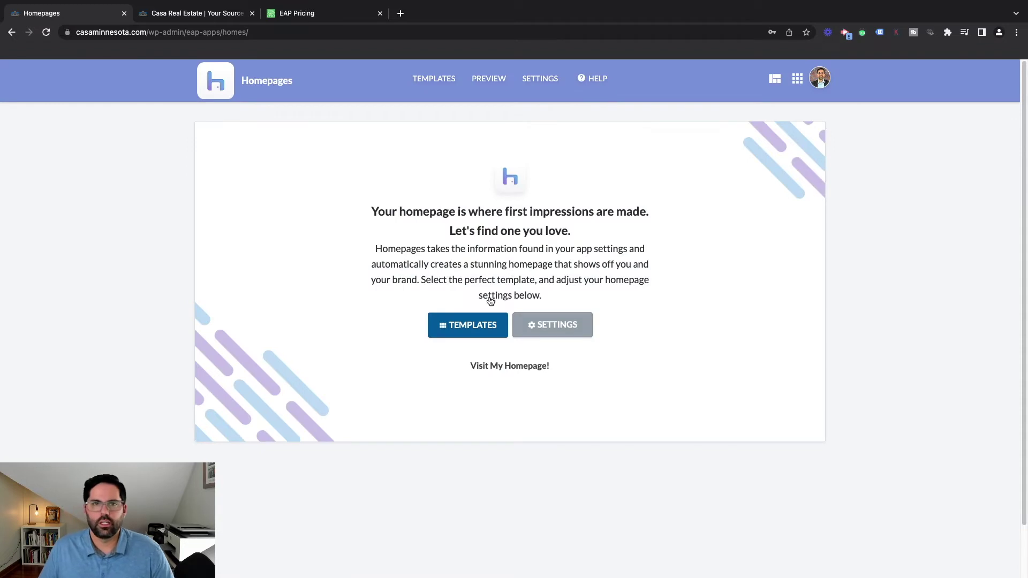
pyautogui.click(489, 80)
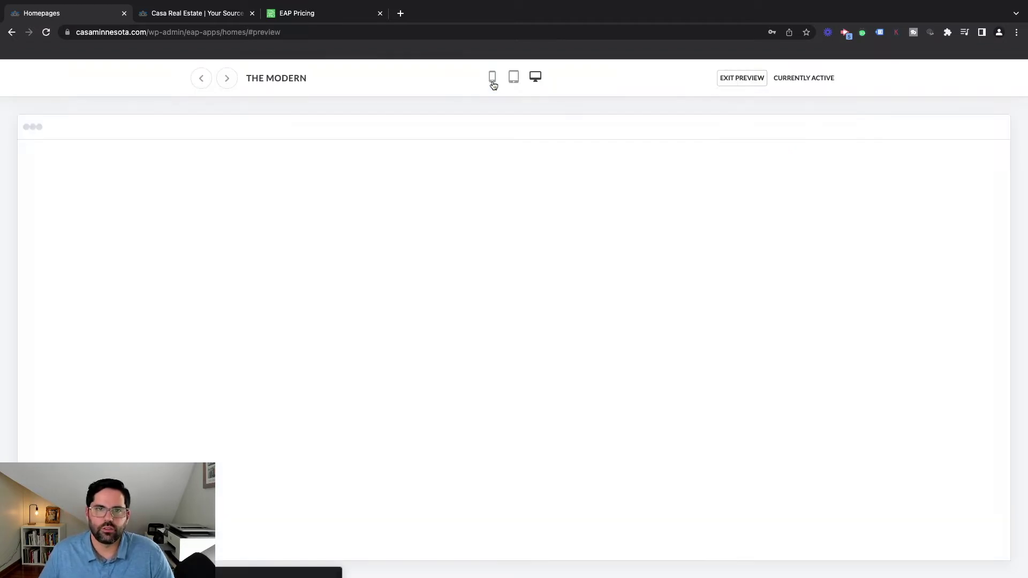
pyautogui.moveTo(530, 167)
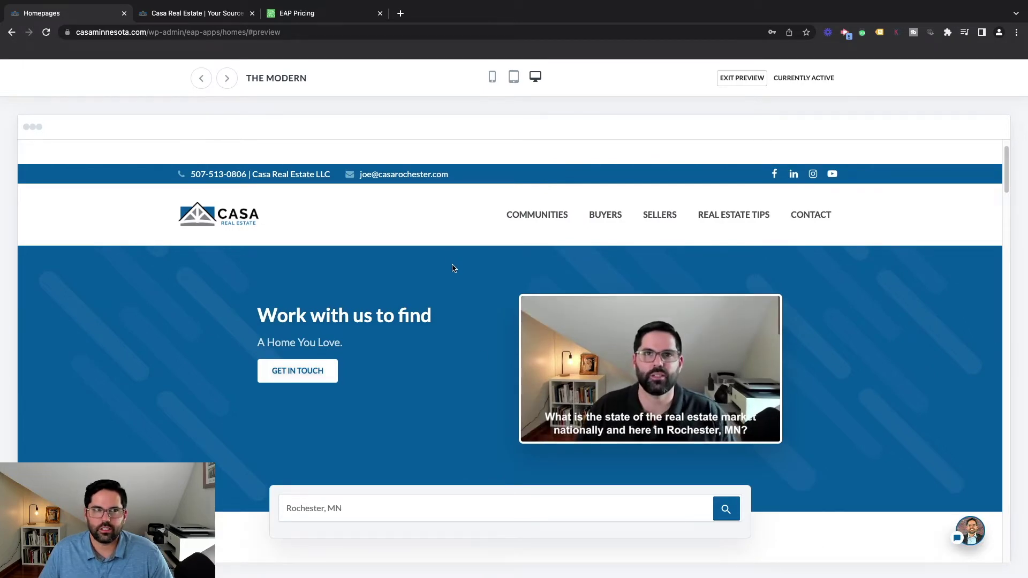
pyautogui.scroll(-1, 452, 268)
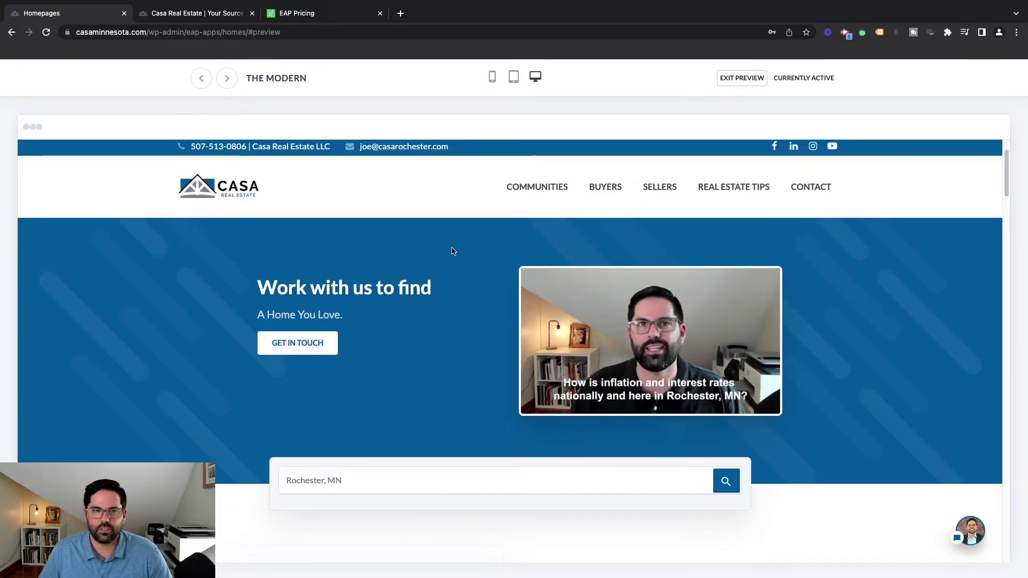
pyautogui.scroll(-5, 394, 276)
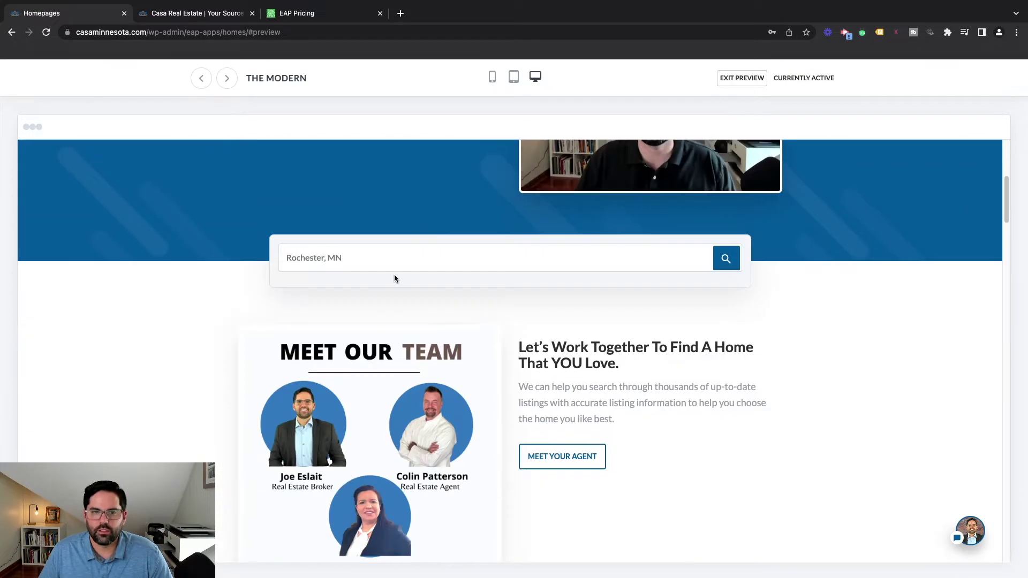
pyautogui.scroll(-15, 394, 277)
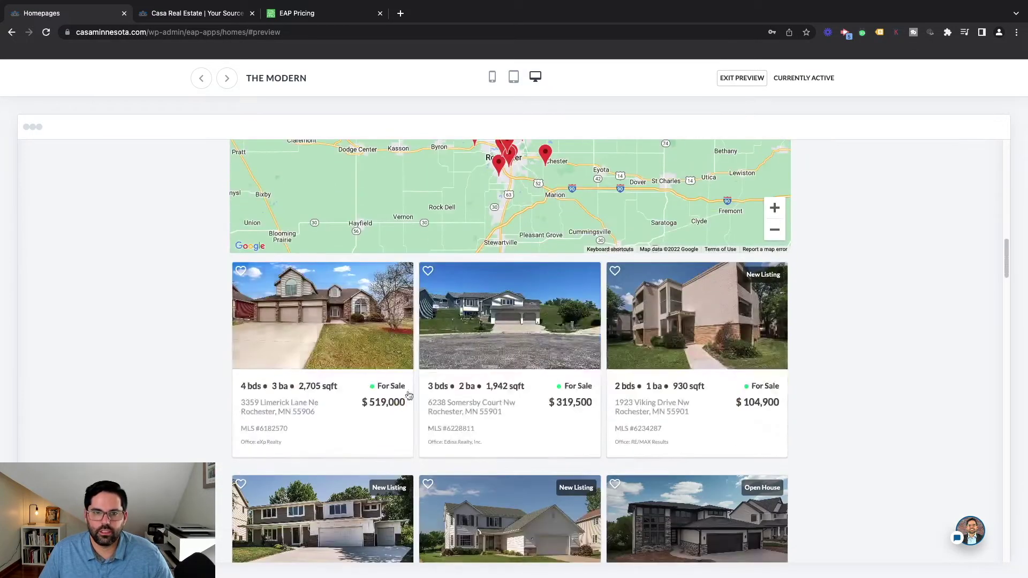
pyautogui.scroll(-2, 446, 399)
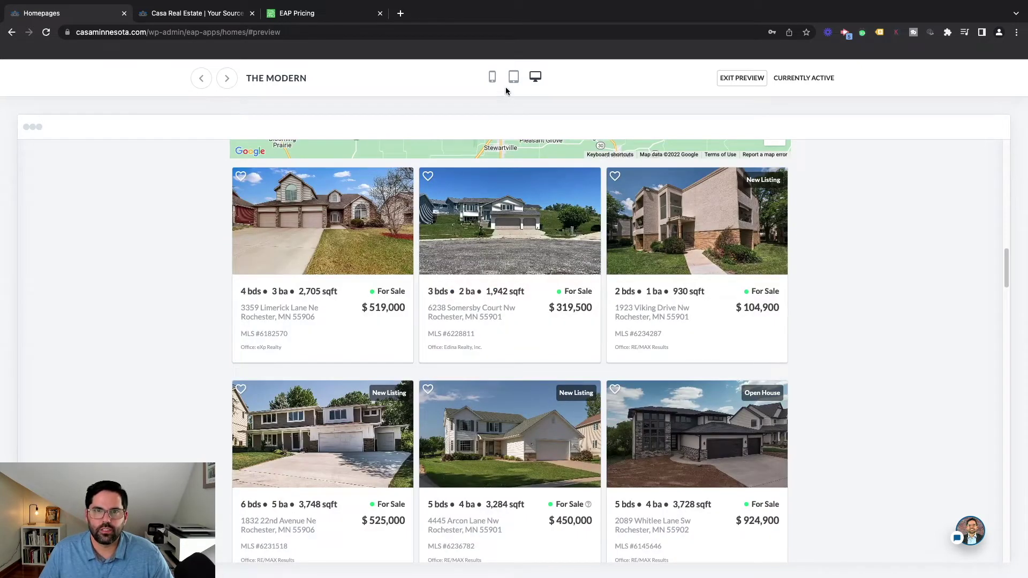
# Switch The Modern preview to mobile width and pause its embedded video
pyautogui.click(493, 78)
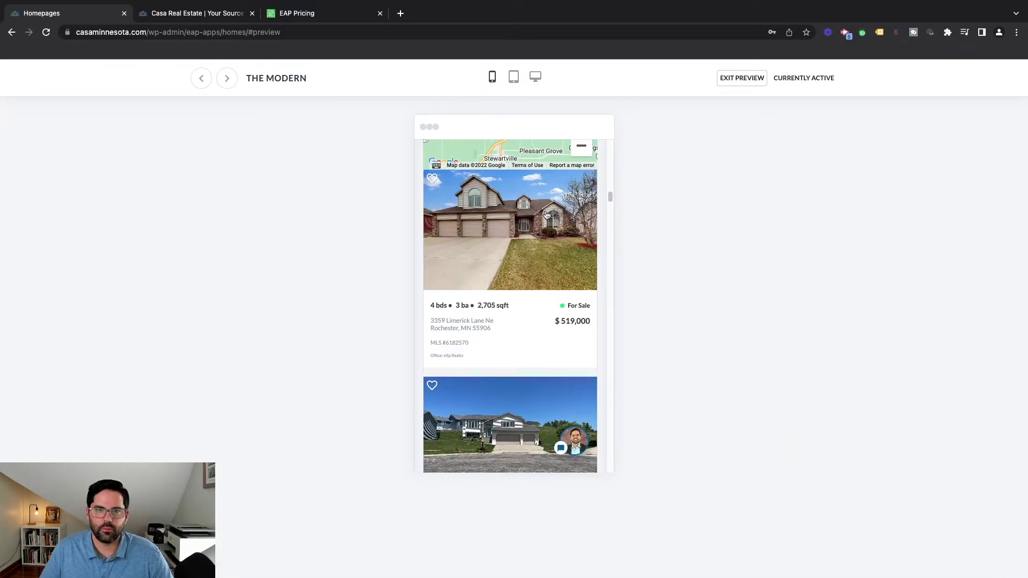
pyautogui.moveTo(610, 202); pyautogui.dragTo(611, 156)
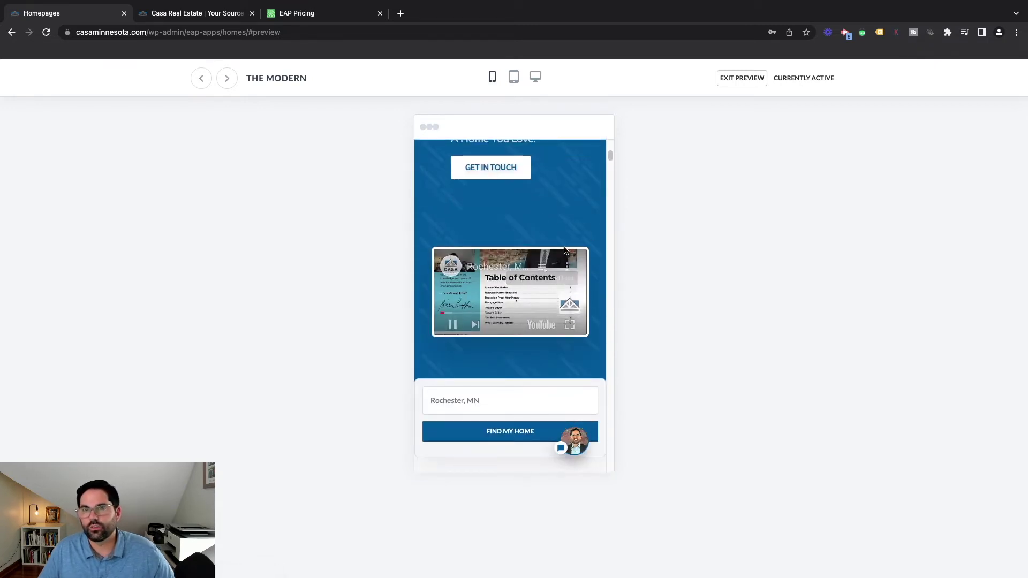
pyautogui.moveTo(567, 293)
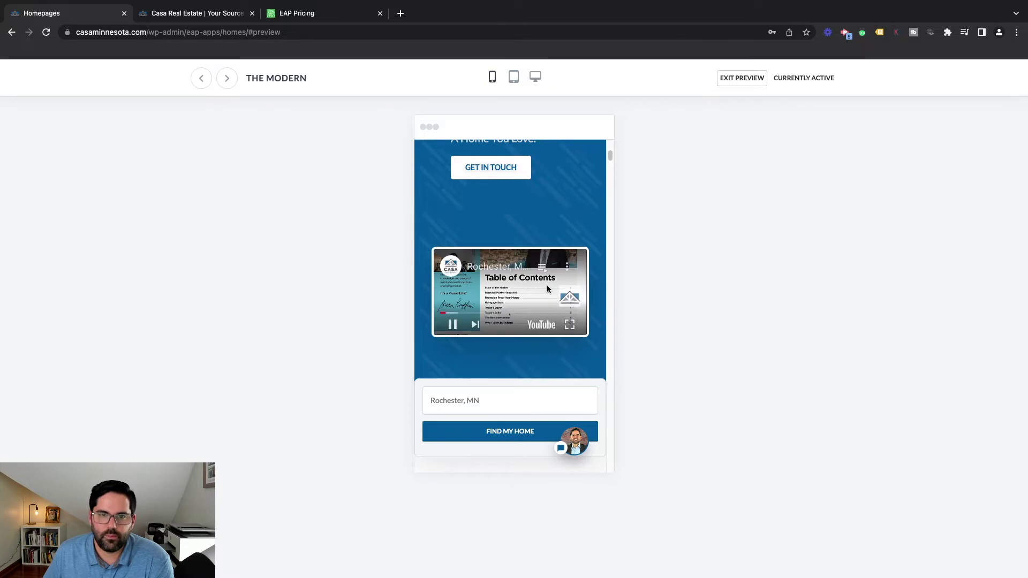
pyautogui.click(453, 325)
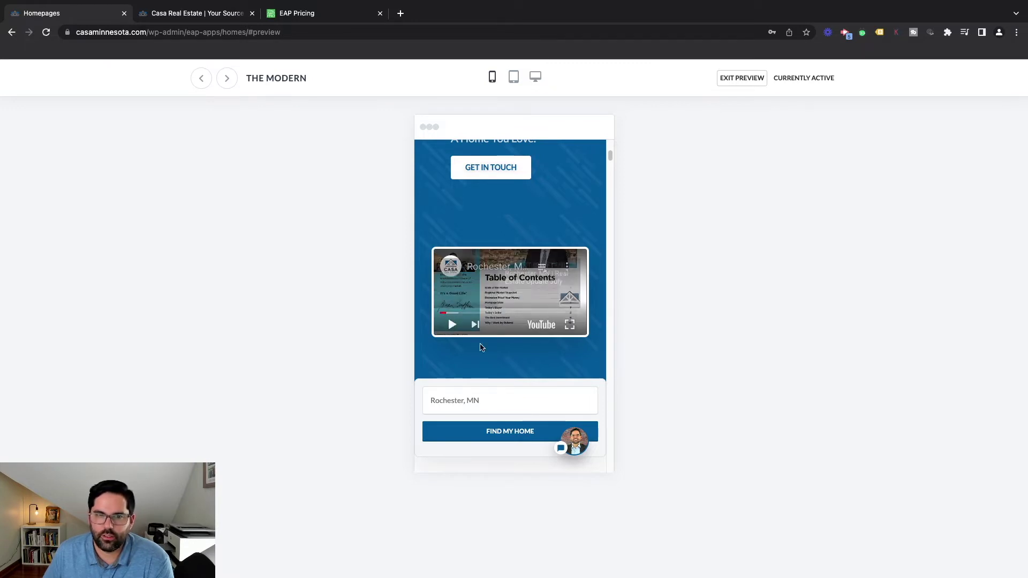
# Scroll the mobile preview through the property listings and Latest From The Blog posts, then back to the top
pyautogui.scroll(-1, 519, 284)
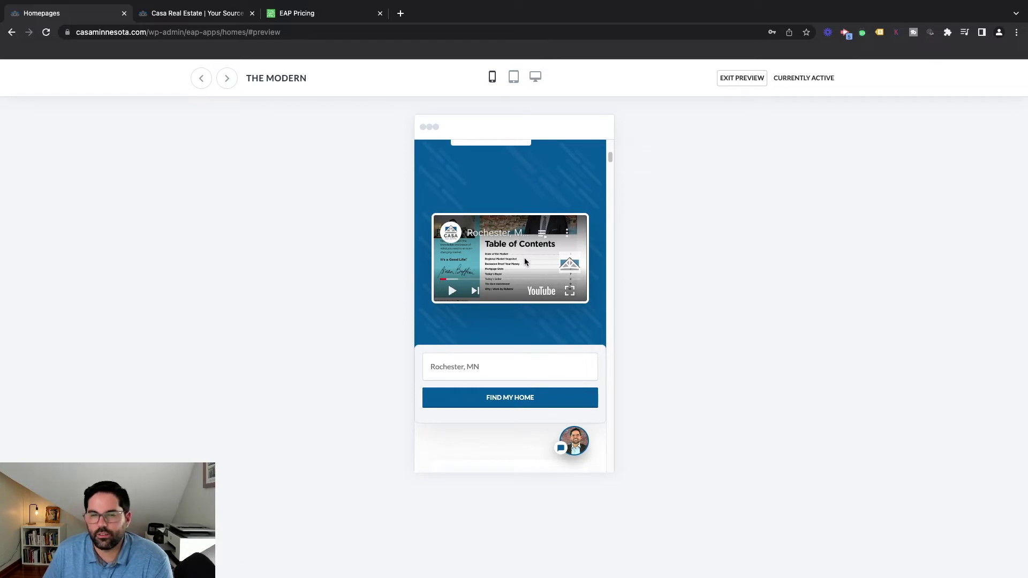
pyautogui.scroll(-1, 525, 268)
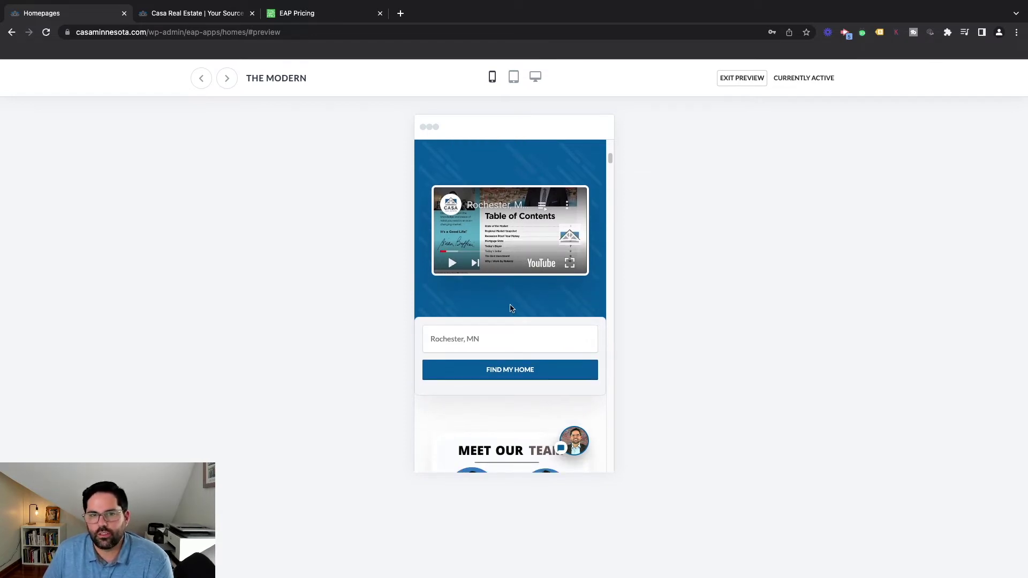
pyautogui.scroll(-4, 542, 288)
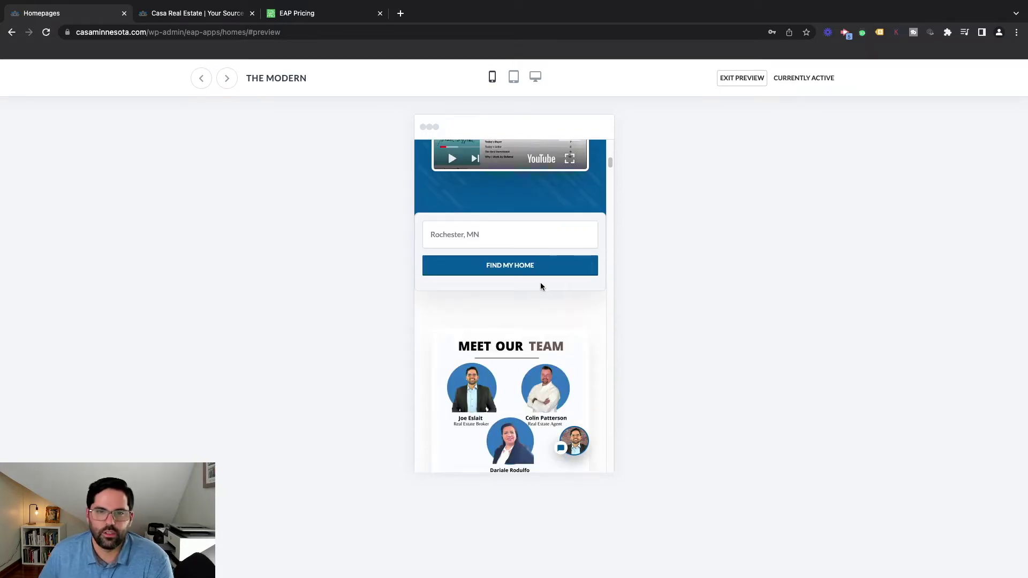
pyautogui.scroll(-4, 541, 282)
pyautogui.scroll(-2, 540, 357)
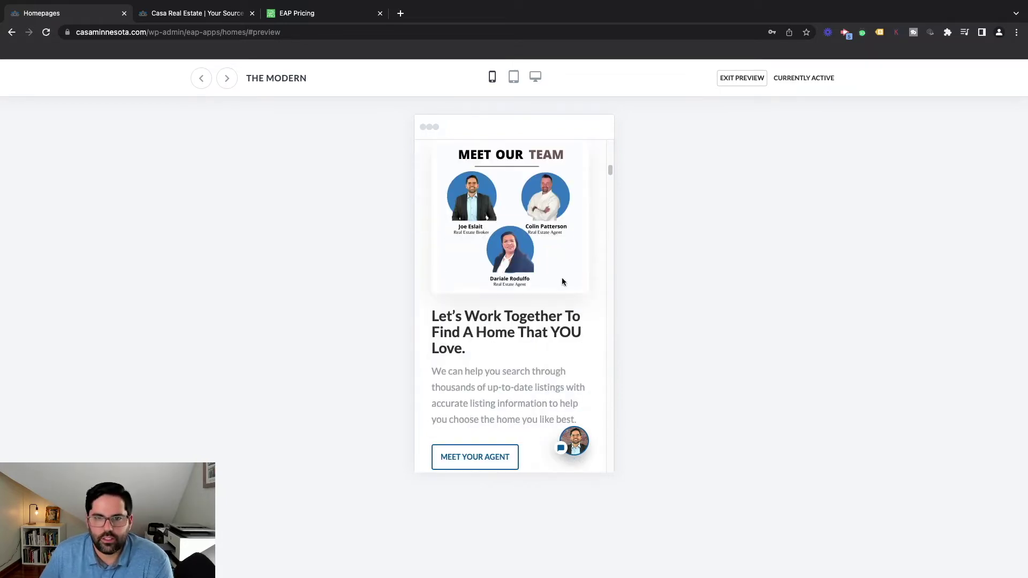
pyautogui.moveTo(608, 174); pyautogui.dragTo(622, 247)
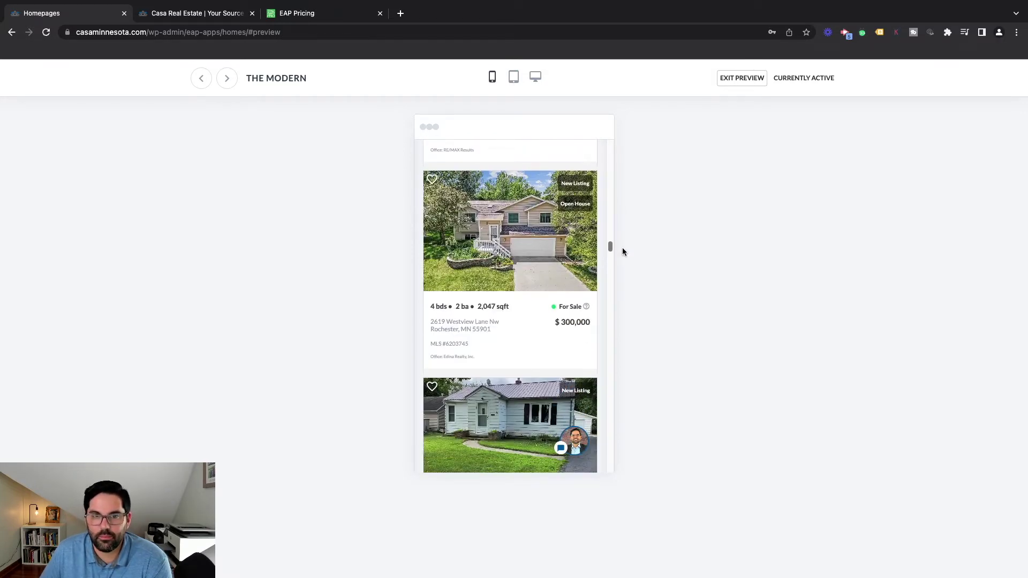
pyautogui.moveTo(622, 248); pyautogui.dragTo(632, 403)
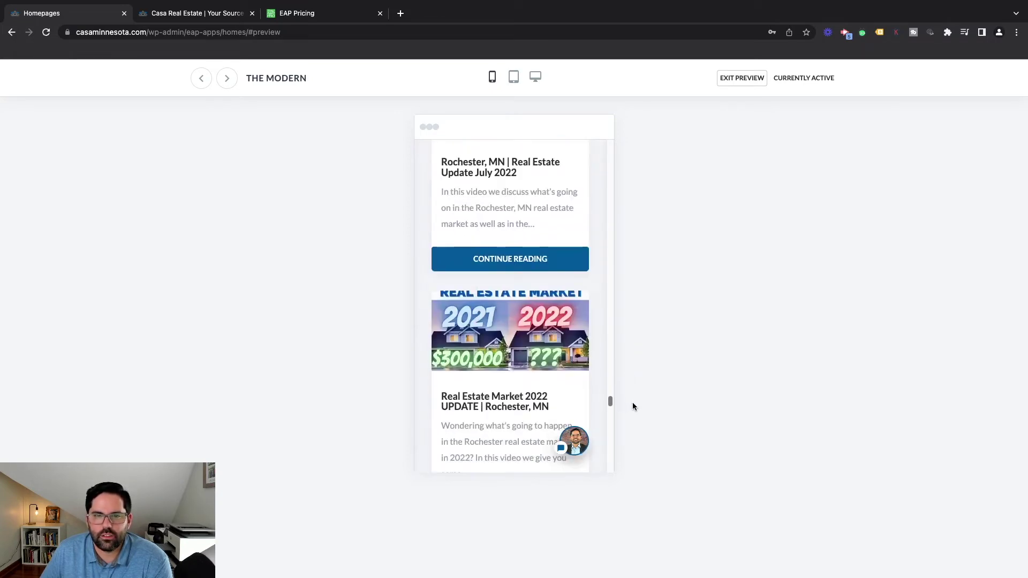
pyautogui.scroll(2, 553, 264)
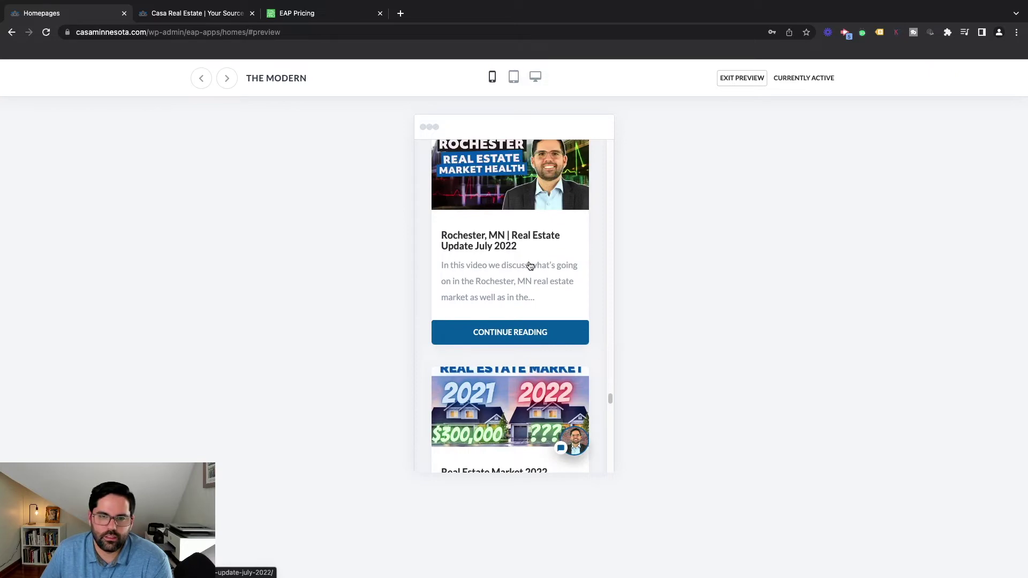
pyautogui.scroll(1, 552, 289)
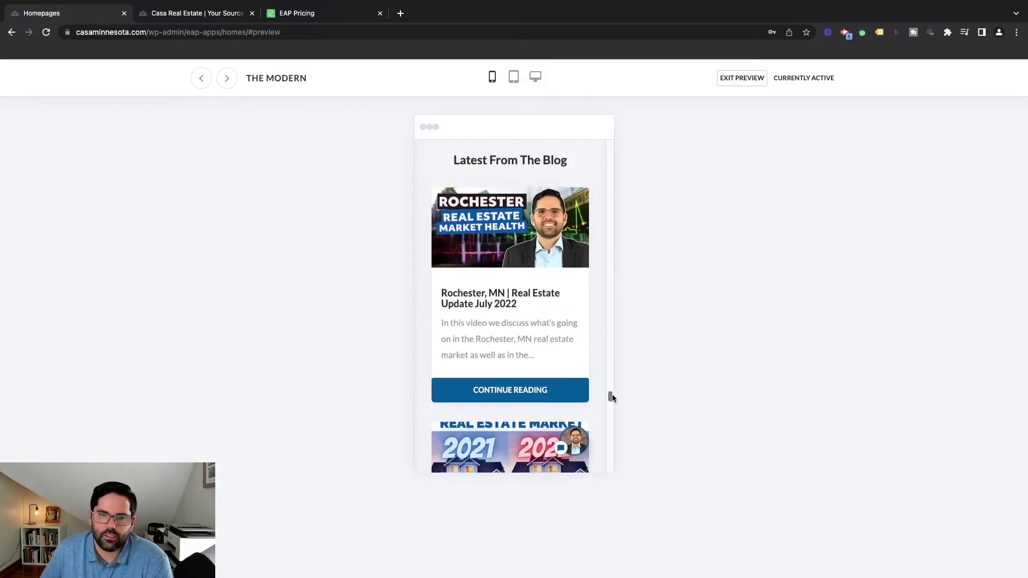
pyautogui.moveTo(612, 394); pyautogui.dragTo(598, 126)
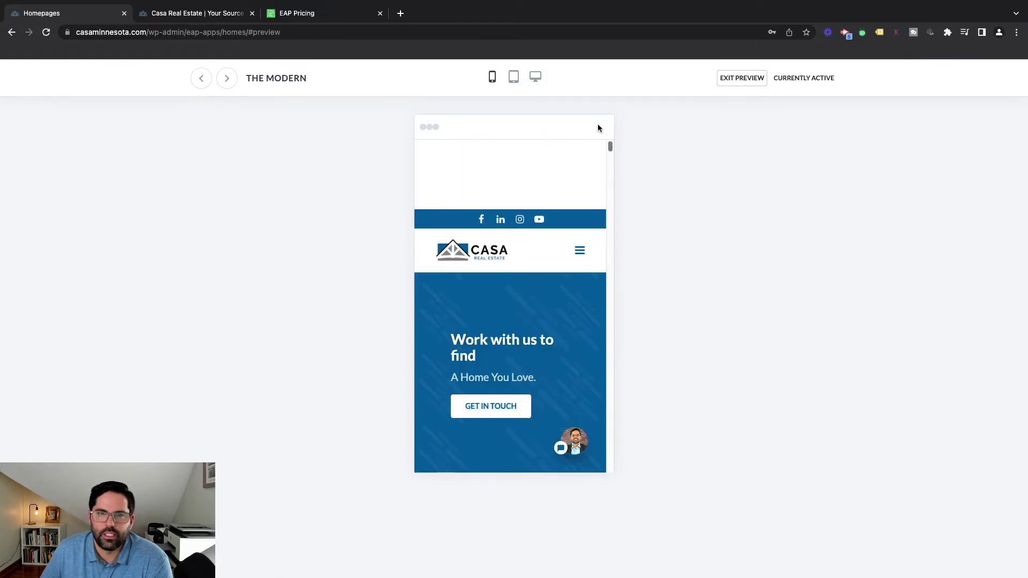
# Load New Modern Classic at desktop width and scroll through its hero search, feature circles, listings and MLS disclaimer
pyautogui.click(535, 77)
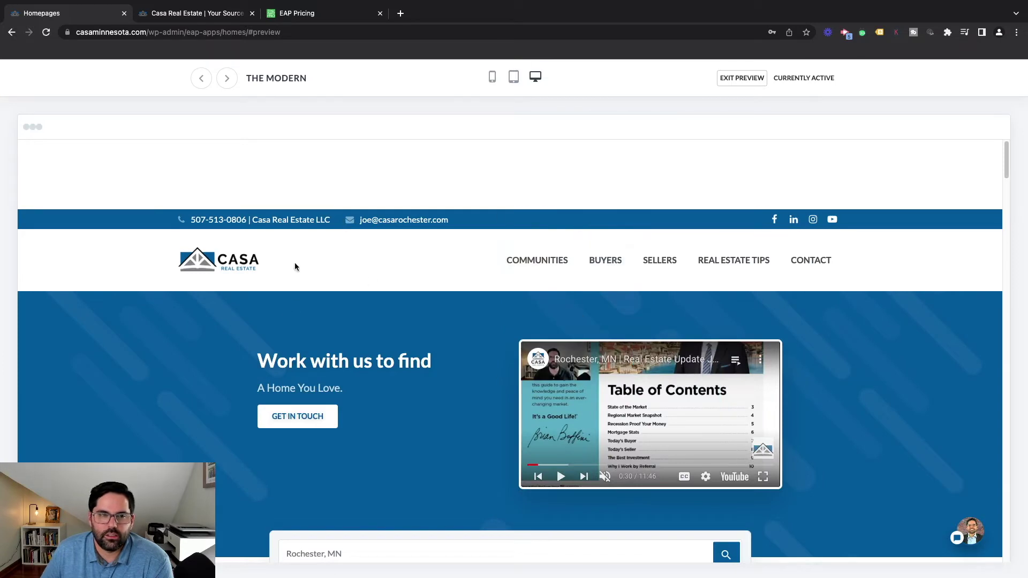
pyautogui.click(227, 79)
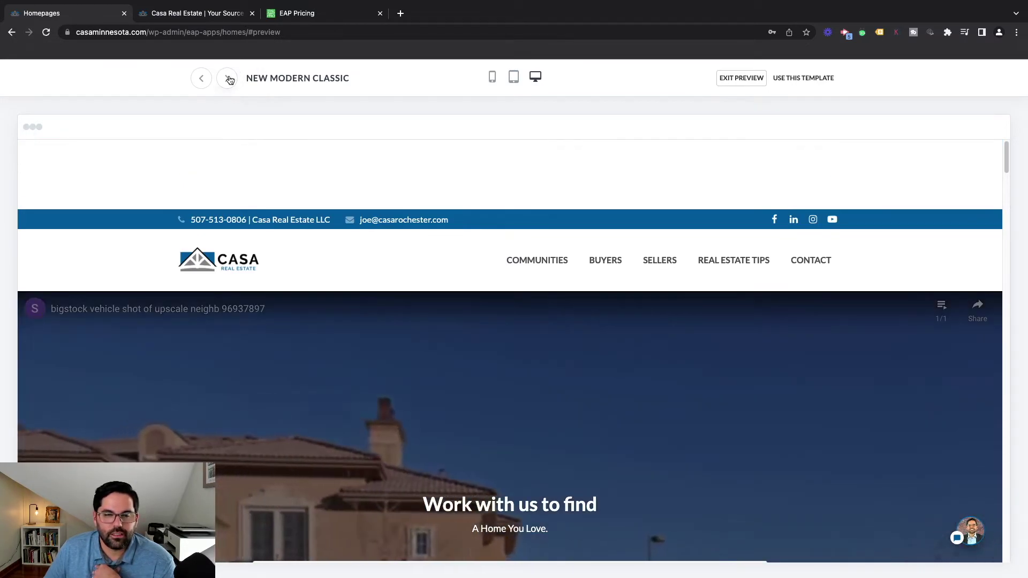
pyautogui.scroll(-4, 530, 257)
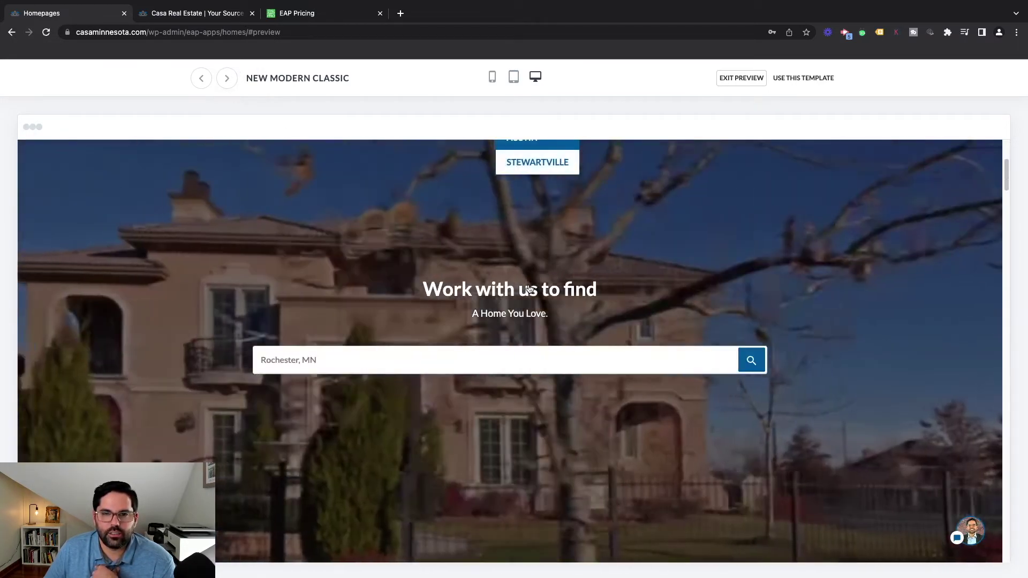
pyautogui.scroll(-5, 527, 287)
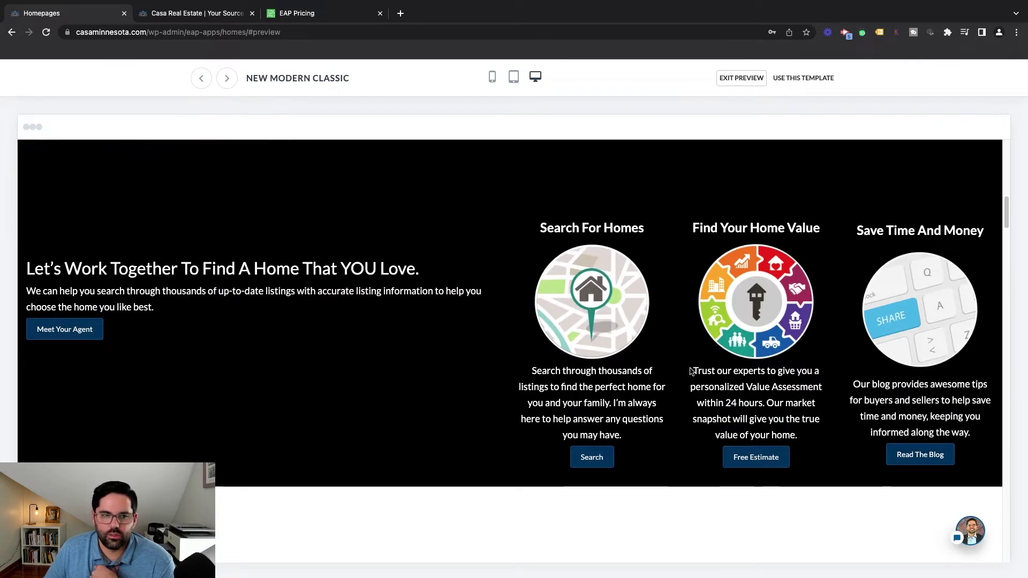
pyautogui.scroll(-5, 470, 431)
pyautogui.scroll(-15, 470, 434)
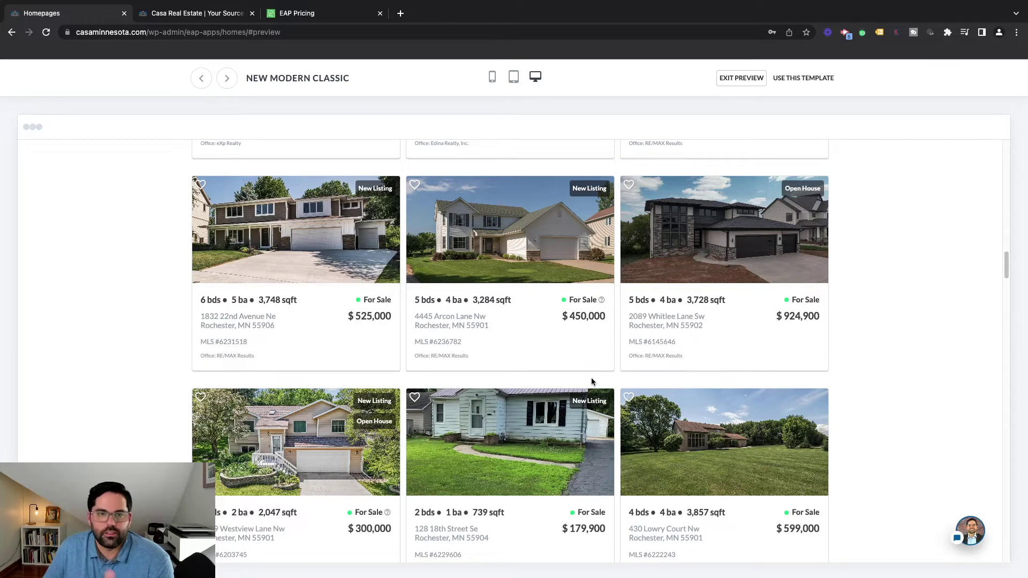
pyautogui.scroll(-3, 594, 387)
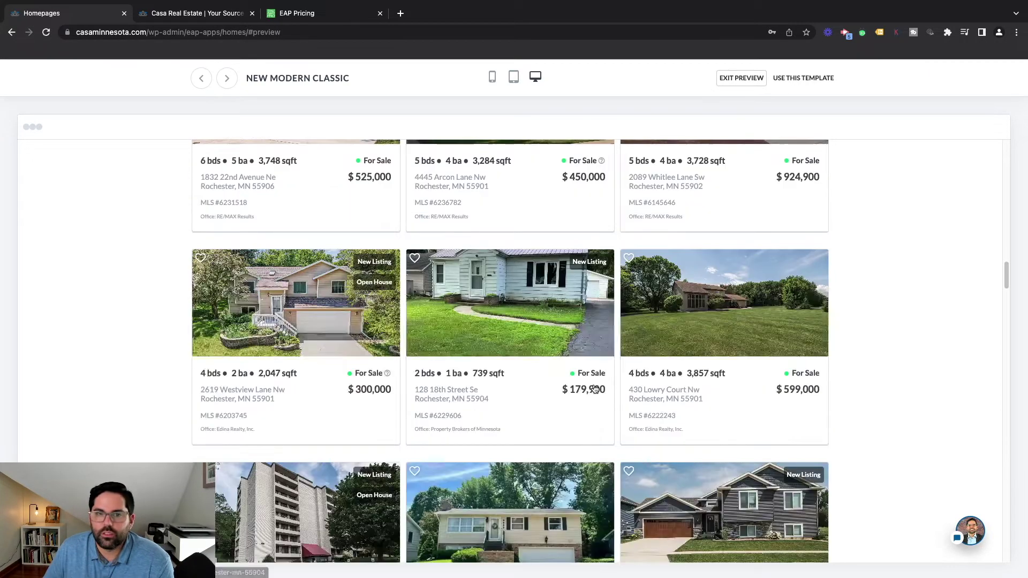
pyautogui.scroll(-6, 579, 431)
pyautogui.scroll(-5, 803, 364)
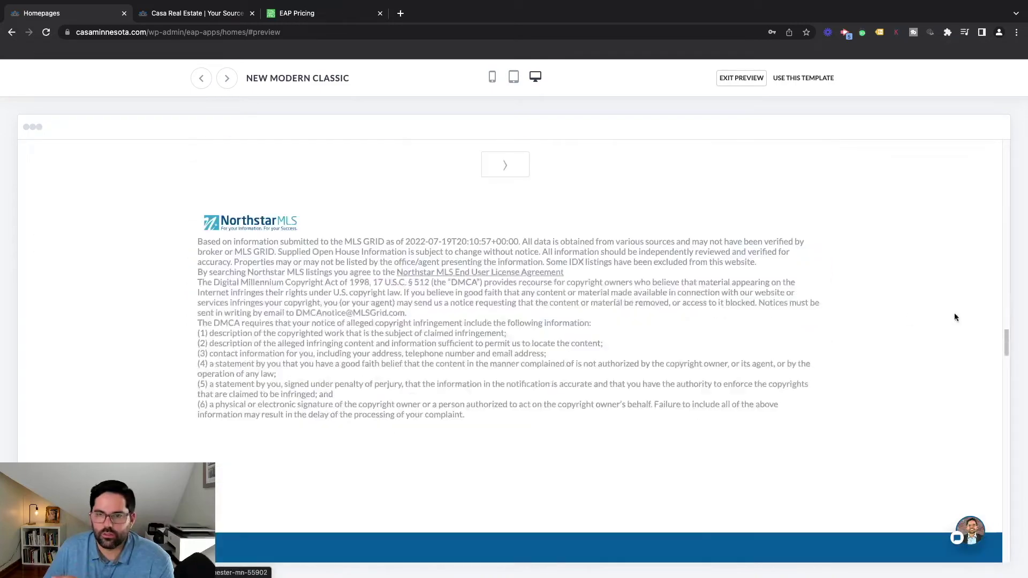
pyautogui.moveTo(1003, 351); pyautogui.dragTo(1019, 148)
# Load River City and scroll past its skyline hero, savings counters and featured-properties map, then return to the top
pyautogui.click(227, 79)
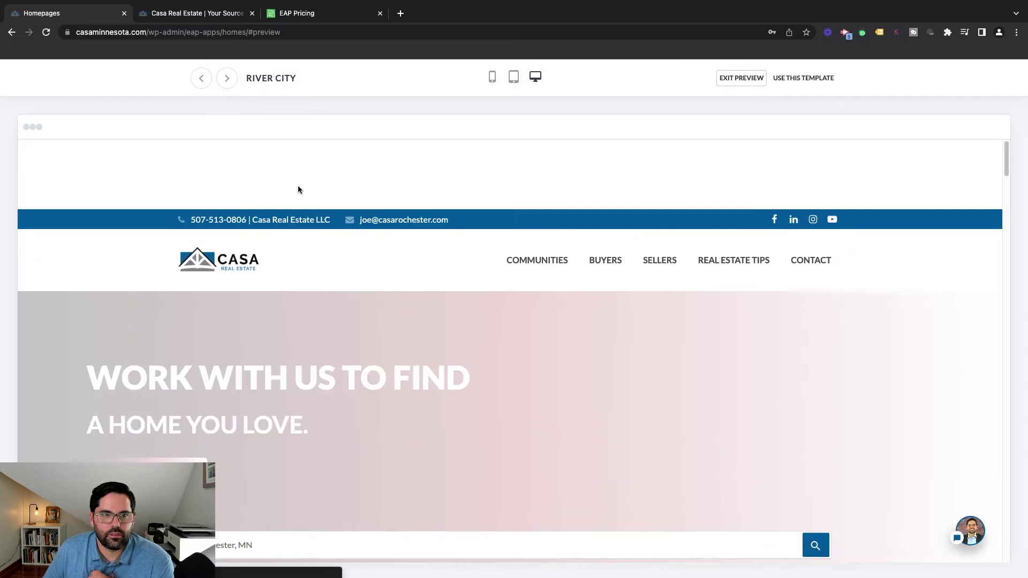
pyautogui.scroll(-3, 509, 259)
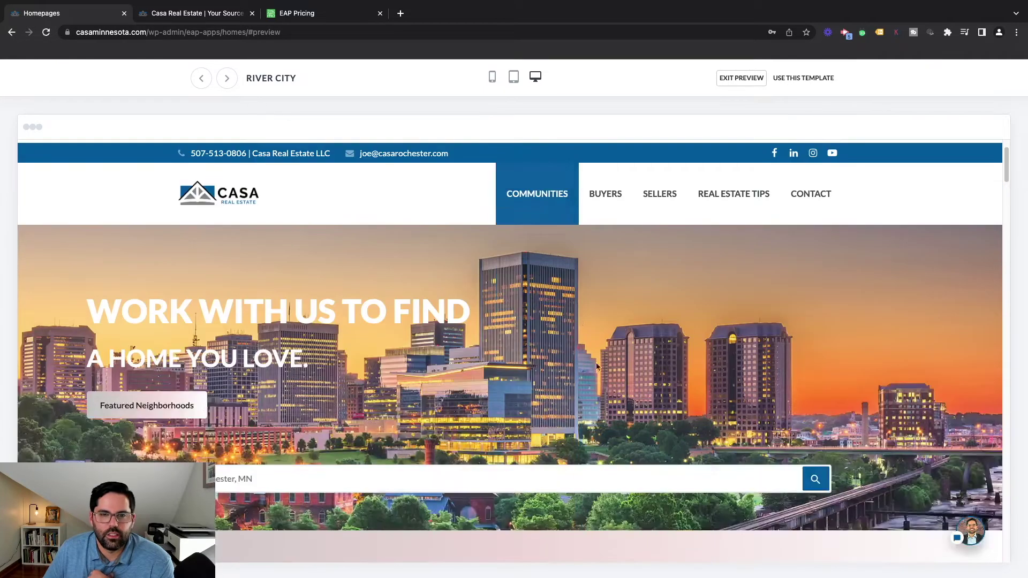
pyautogui.scroll(-5, 317, 395)
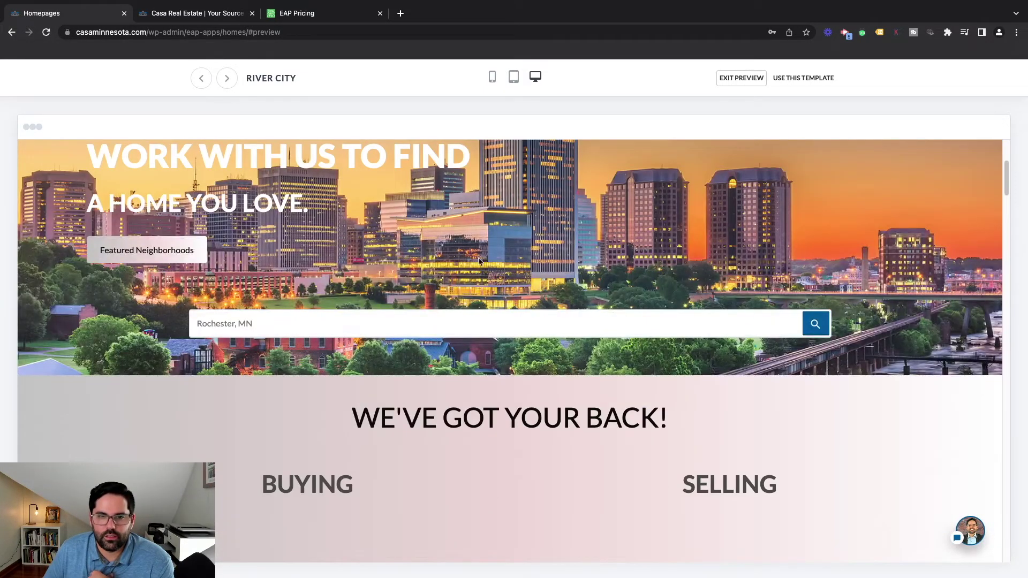
pyautogui.scroll(-5, 480, 260)
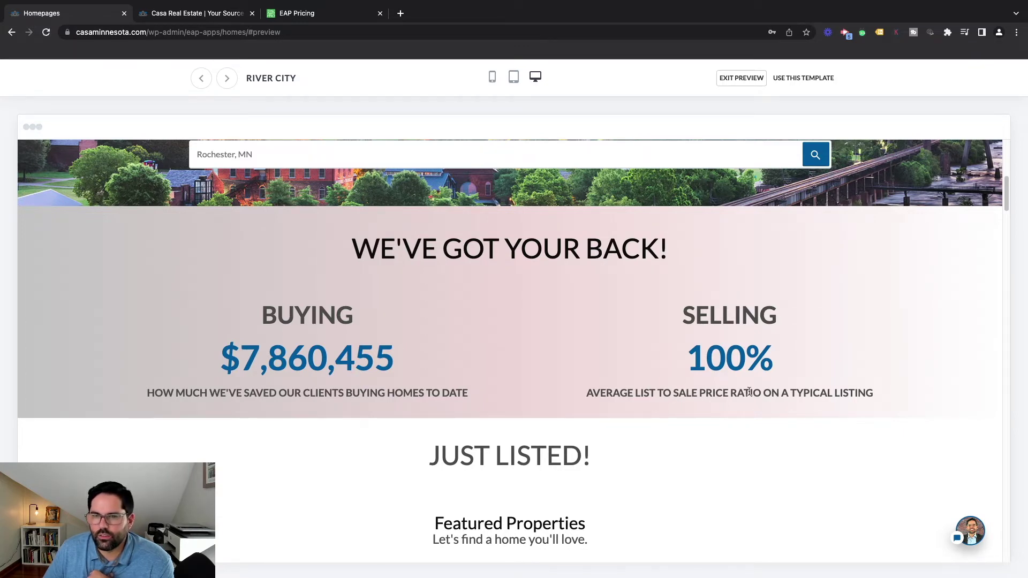
pyautogui.scroll(-4, 651, 393)
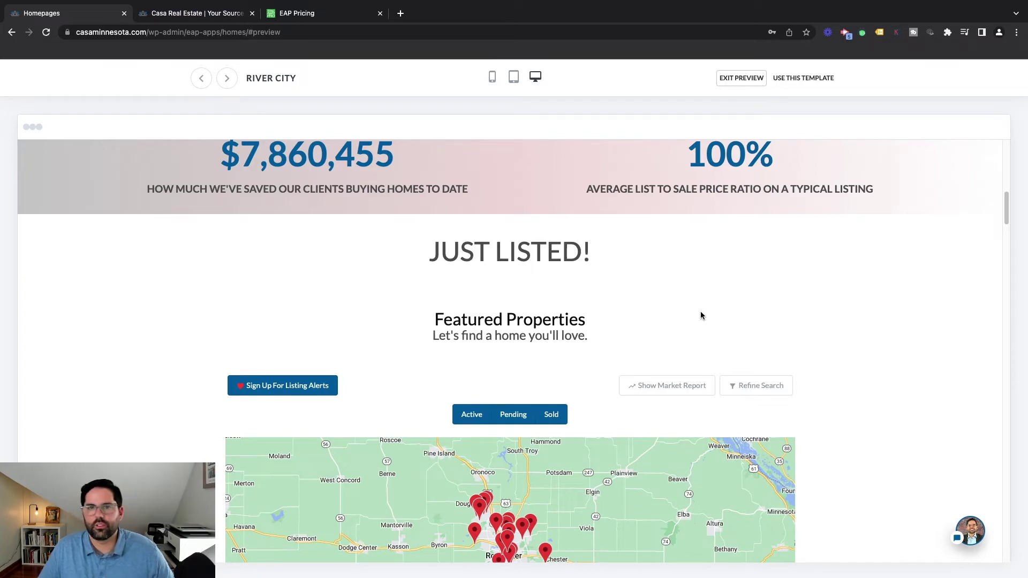
pyautogui.scroll(-7, 703, 317)
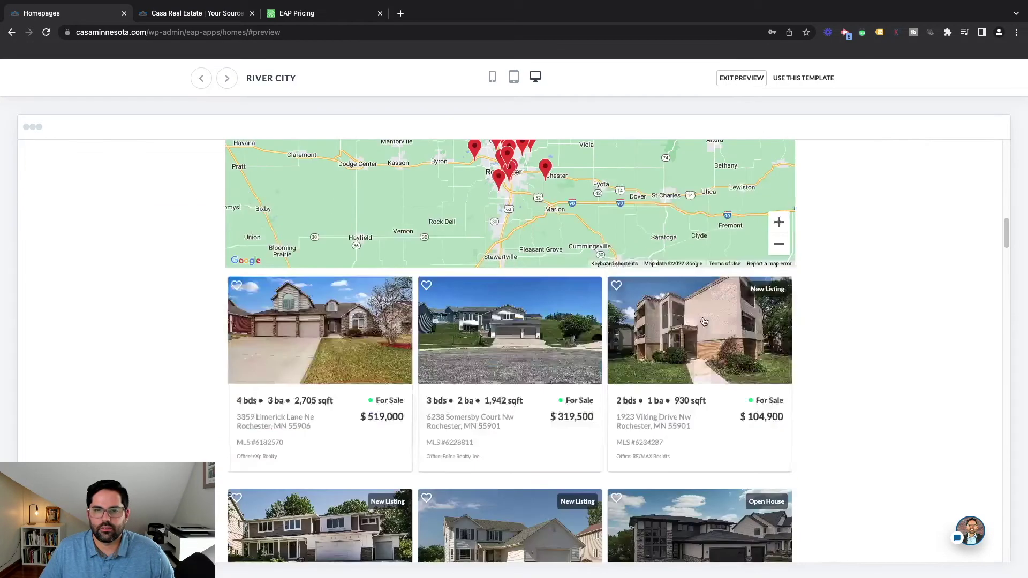
pyautogui.moveTo(1006, 232); pyautogui.dragTo(1006, 152)
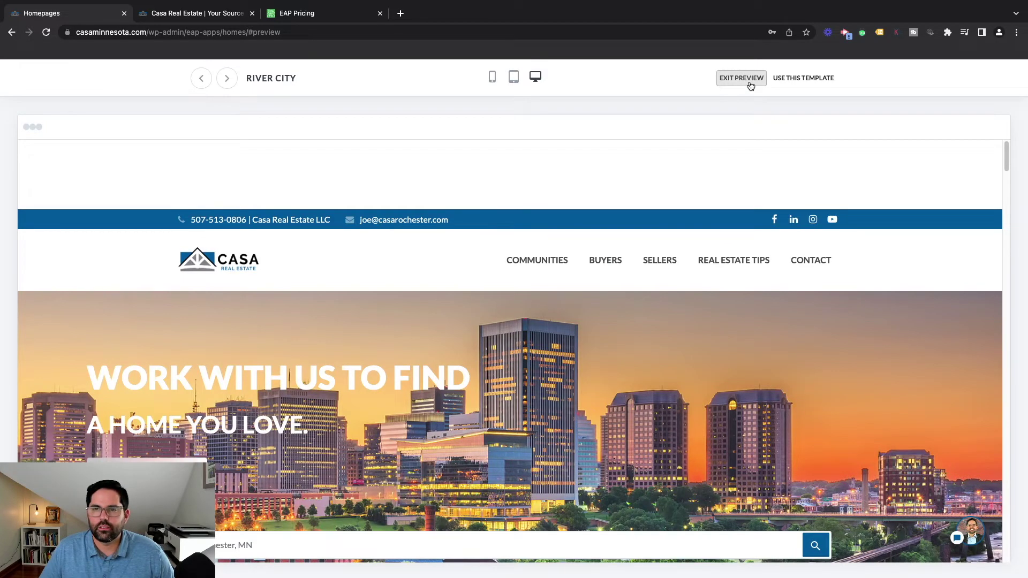
# Exit the template preview, glance over the homepage templates list, and go back to the Apps page
pyautogui.click(733, 79)
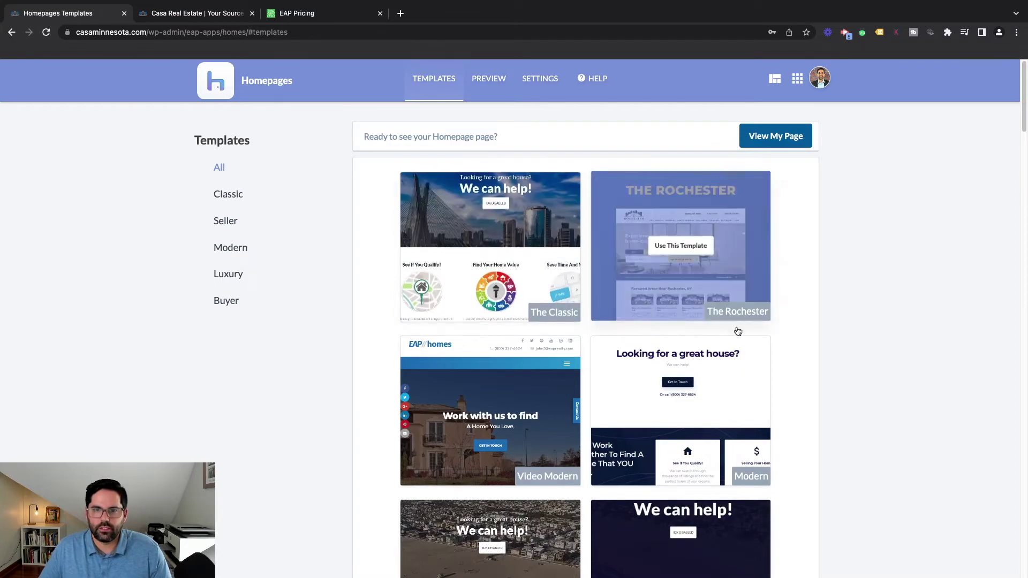
pyautogui.scroll(-10, 738, 331)
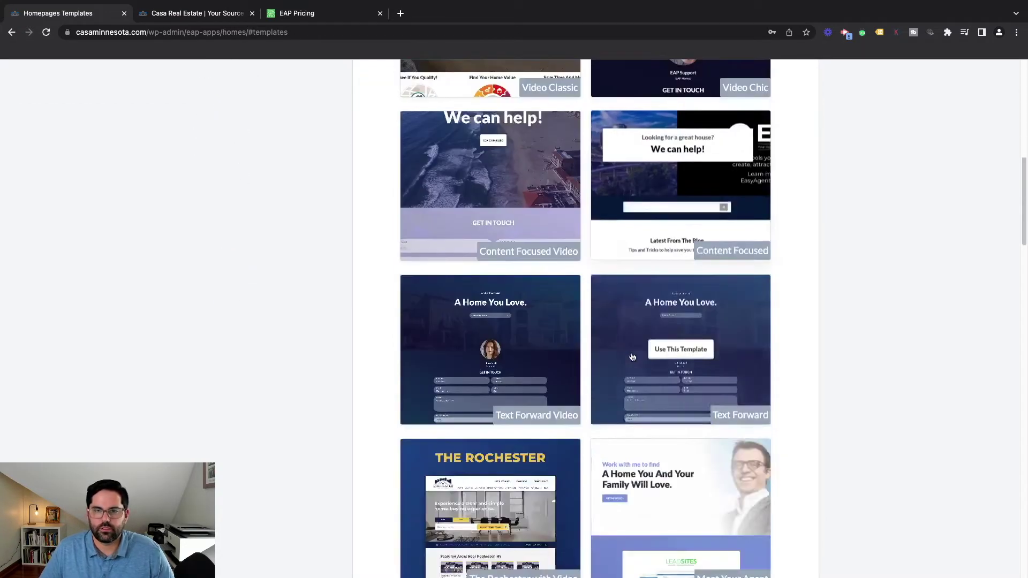
pyautogui.scroll(10, 633, 357)
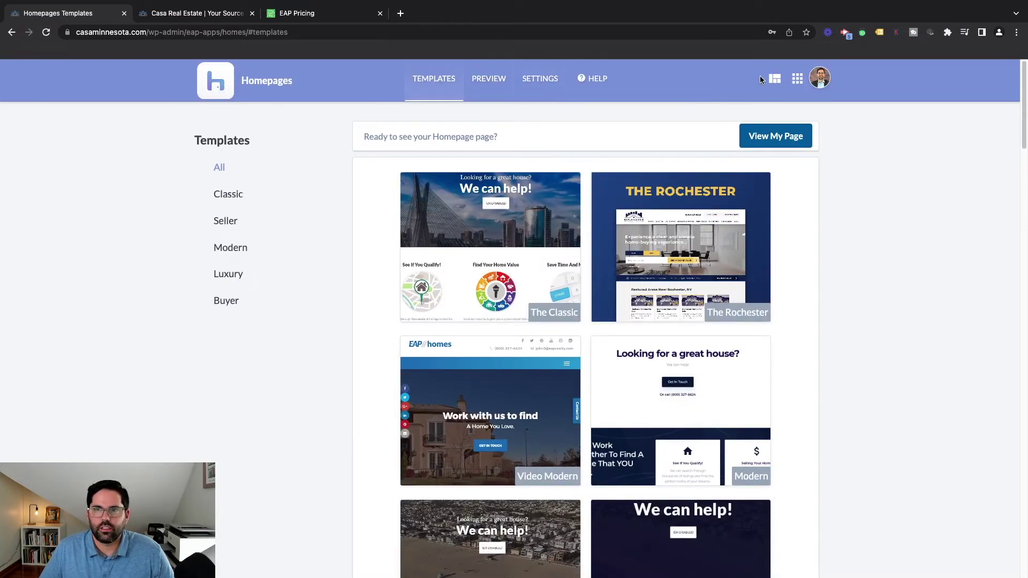
pyautogui.click(798, 80)
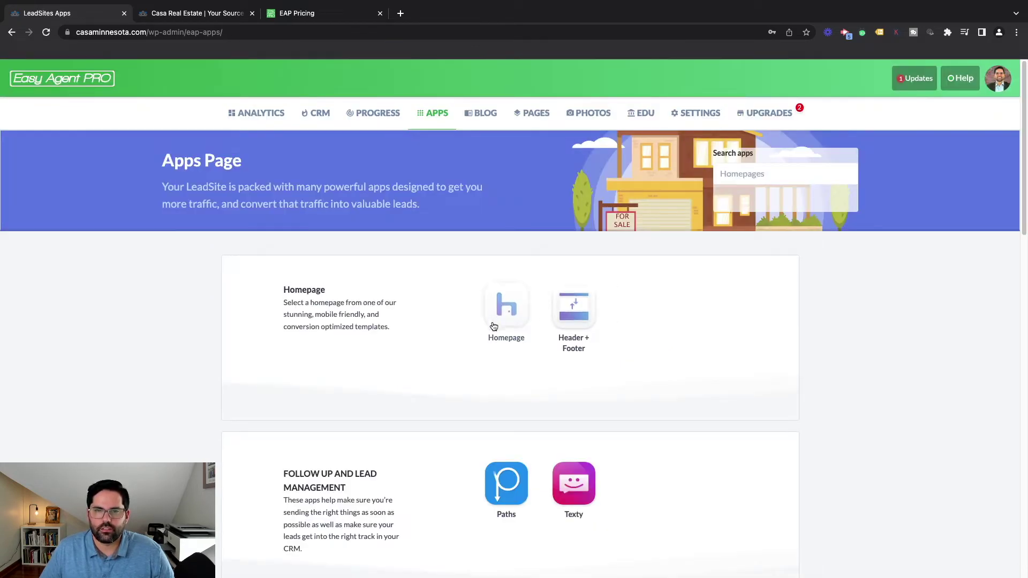
# Browse the Header + Footer app's header templates, such as The Rochester and Classic #3 (Legacy), then return to Apps
pyautogui.click(582, 311)
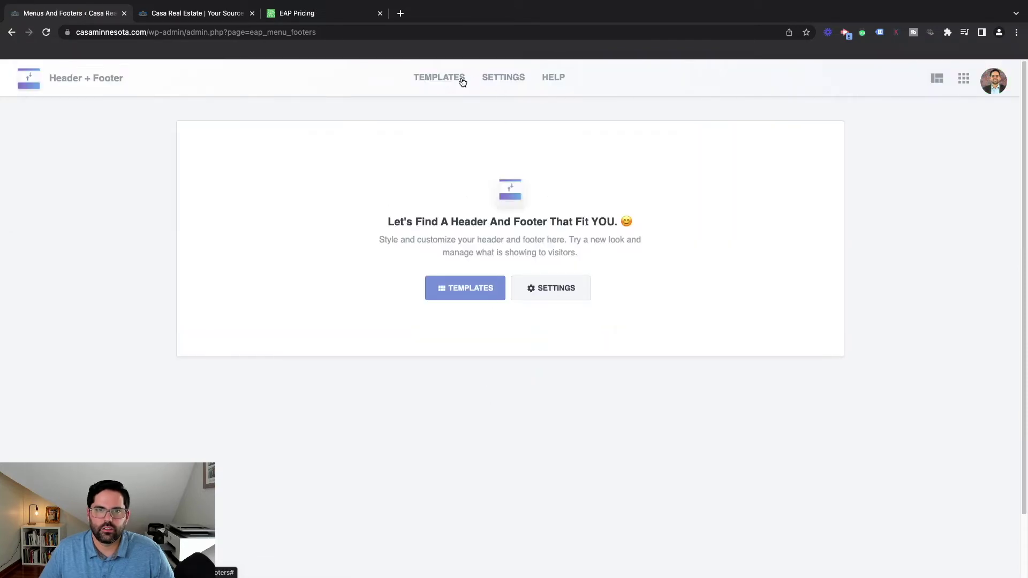
pyautogui.click(463, 81)
pyautogui.scroll(-1, 691, 376)
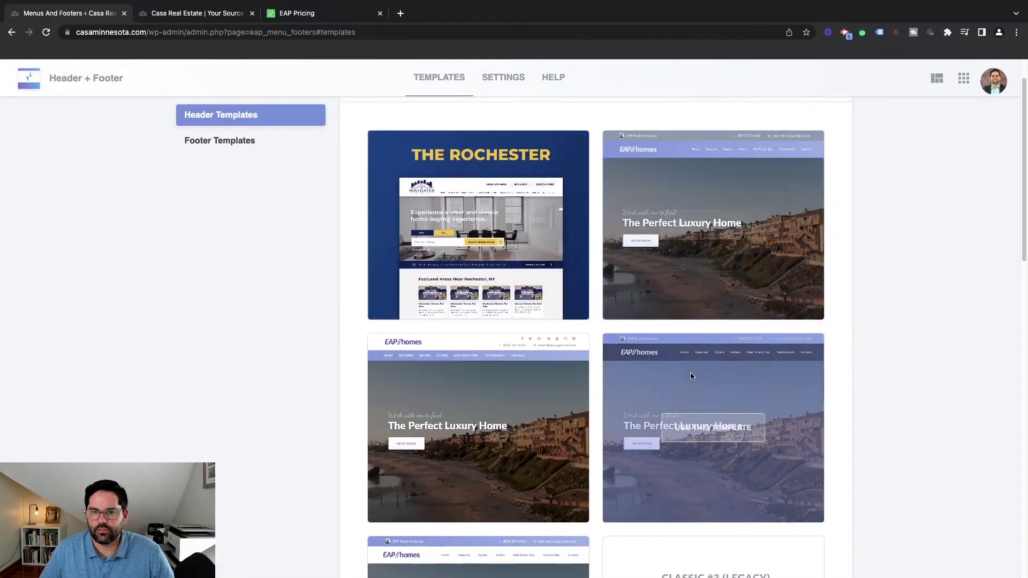
pyautogui.scroll(1, 651, 130)
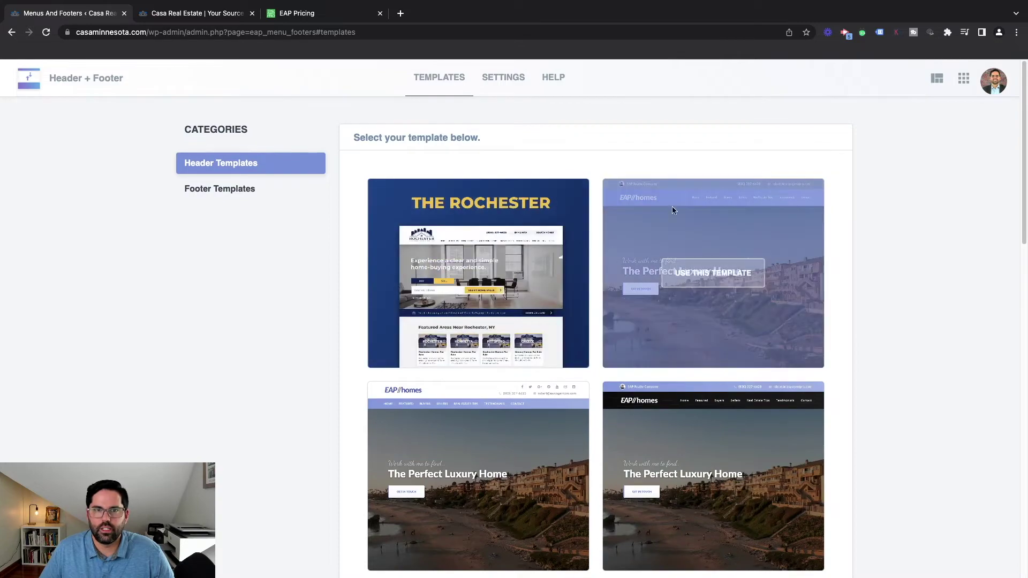
pyautogui.scroll(-8, 615, 252)
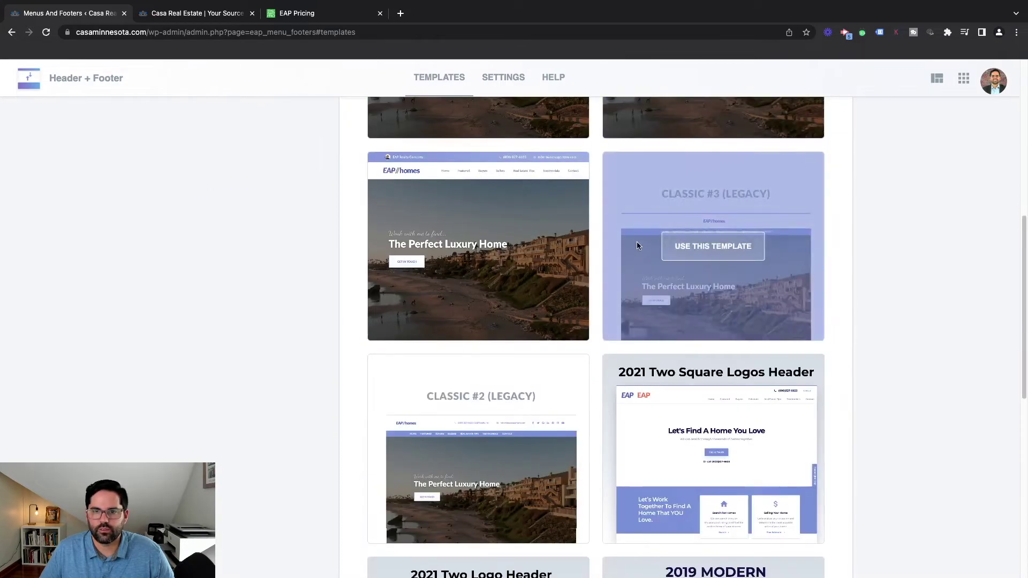
pyautogui.scroll(1, 646, 256)
pyautogui.scroll(8, 715, 220)
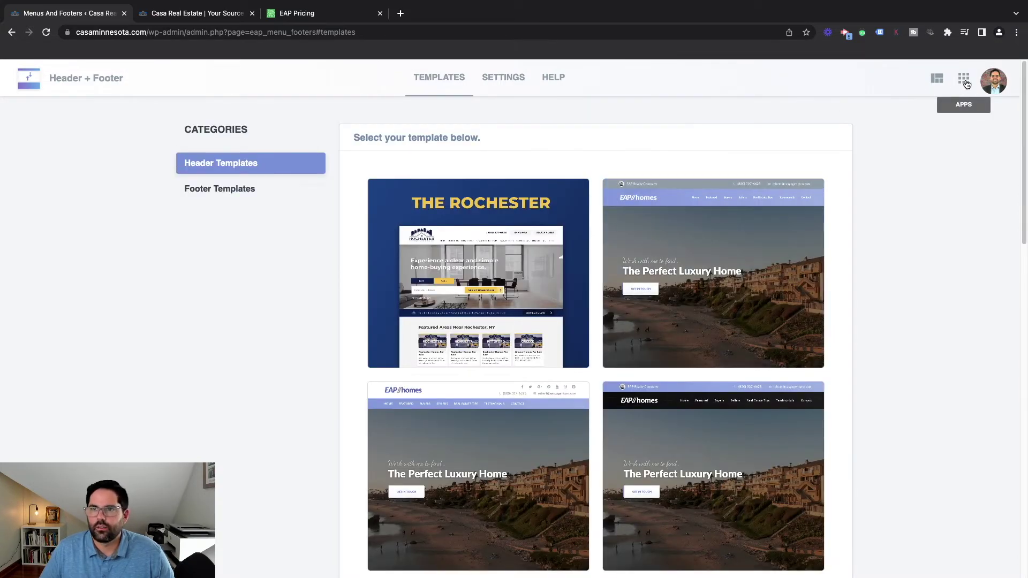
pyautogui.click(964, 78)
# Scroll past the Lead Capture Apps (Squeeze, Smart Slide-in, Lead Lock, Header Leads) to the SEO and Content apps
pyautogui.scroll(-5, 466, 260)
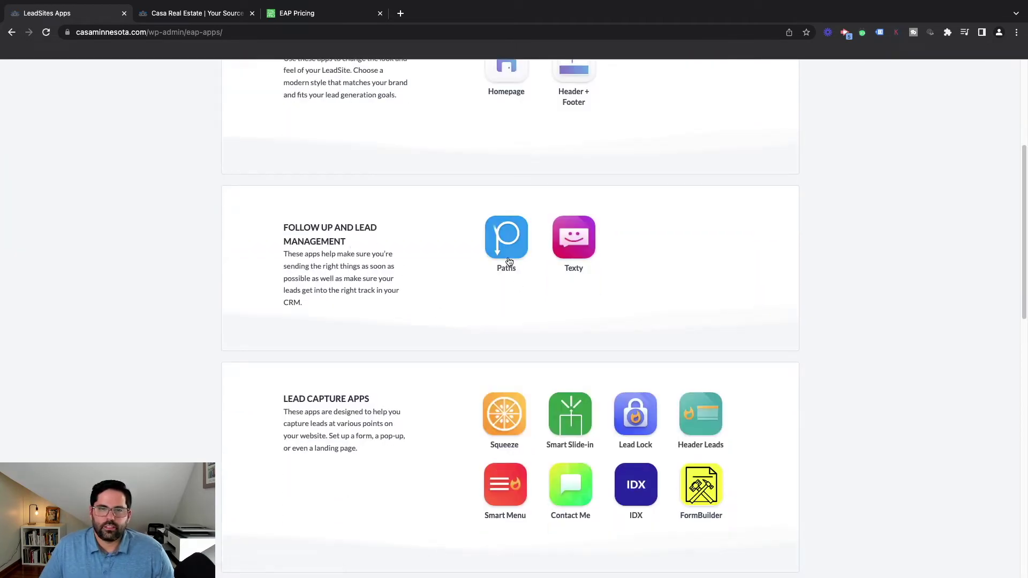
pyautogui.moveTo(509, 252)
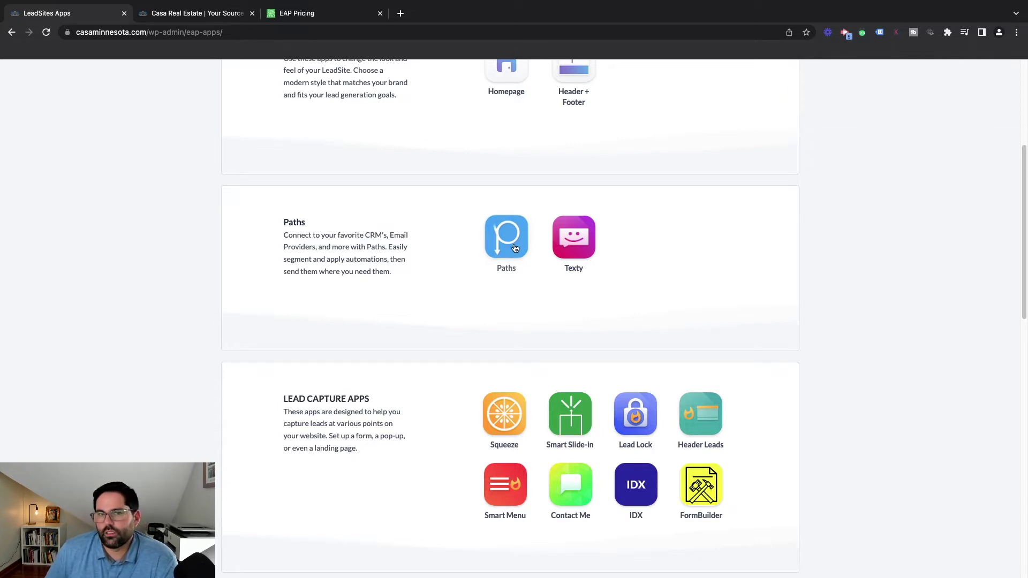
pyautogui.moveTo(573, 241)
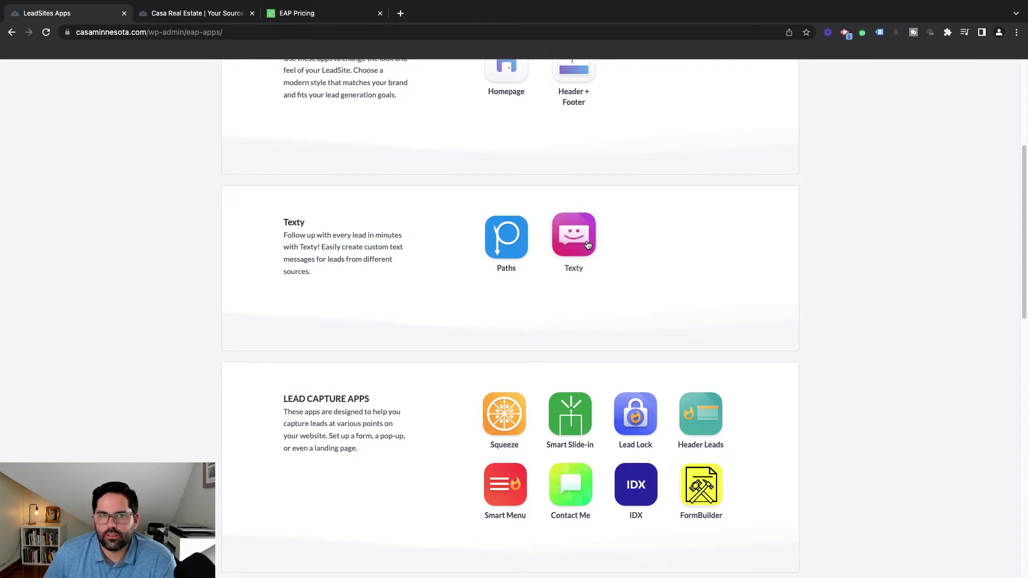
pyautogui.scroll(-1, 588, 245)
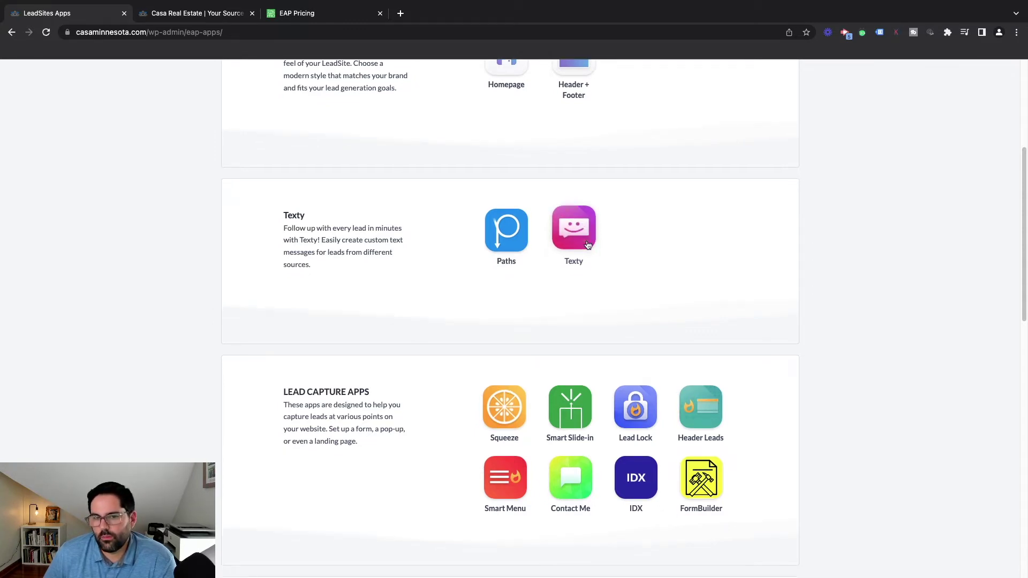
pyautogui.scroll(-3, 584, 226)
pyautogui.scroll(-5, 534, 235)
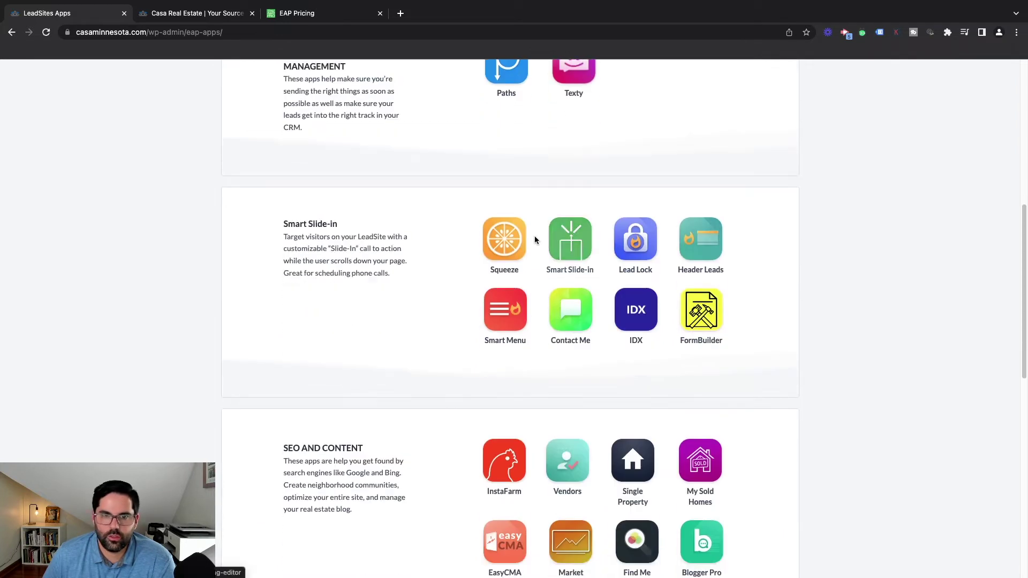
# Open the Squeeze app and view the home selling tips squeeze page live from its options menu
pyautogui.click(498, 250)
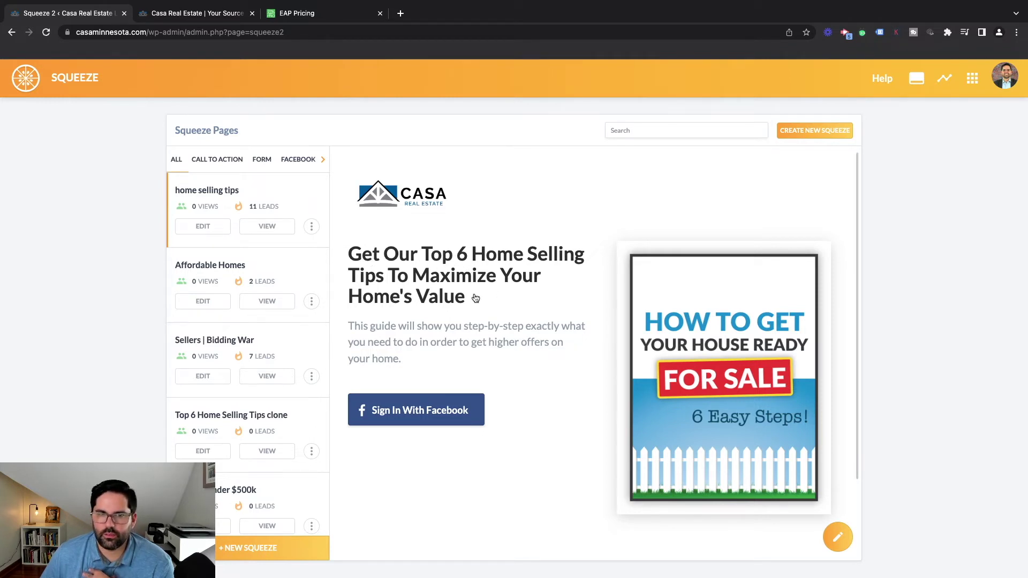
pyautogui.scroll(-1, 589, 273)
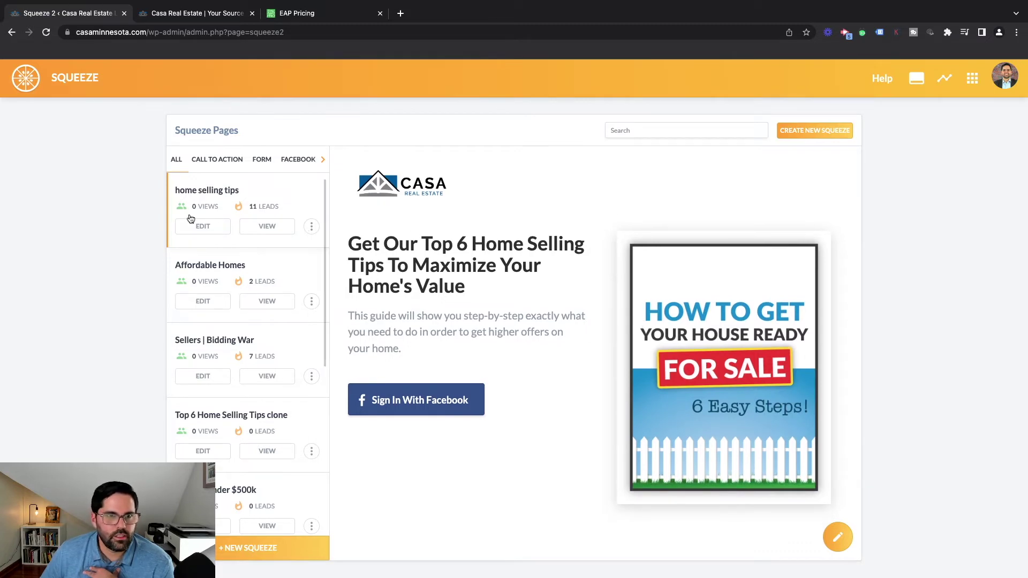
pyautogui.click(317, 231)
pyautogui.click(314, 229)
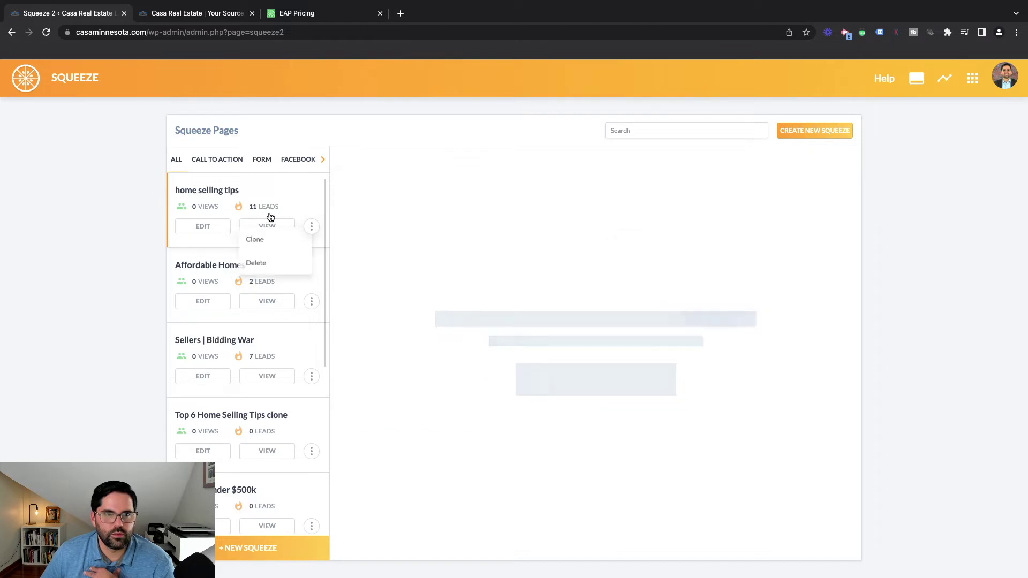
pyautogui.click(265, 225)
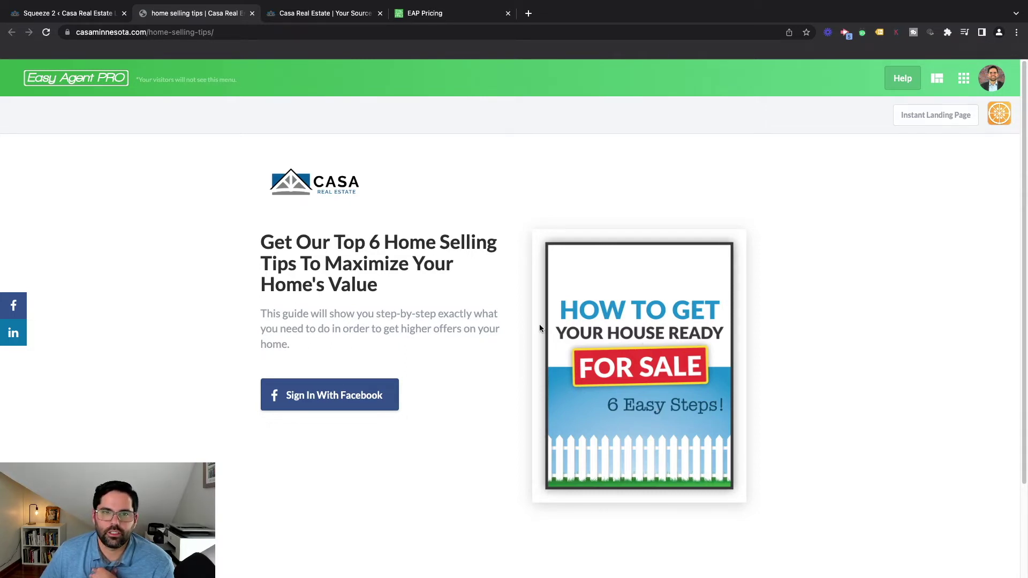
# Test the squeeze page's Facebook sign-in and glance at the Casa Real Estate and EAP Pricing tabs
pyautogui.click(358, 394)
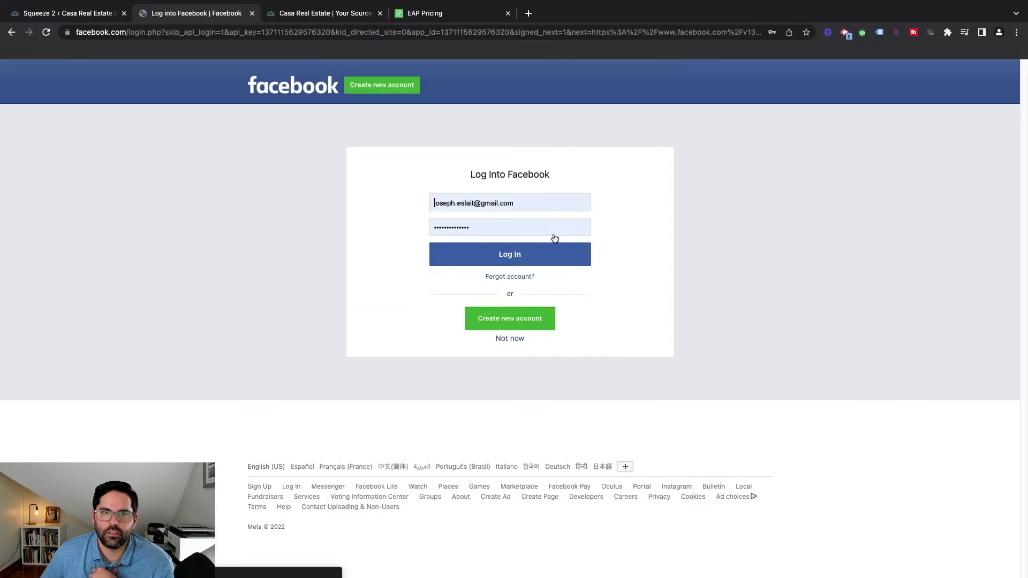
pyautogui.click(283, 18)
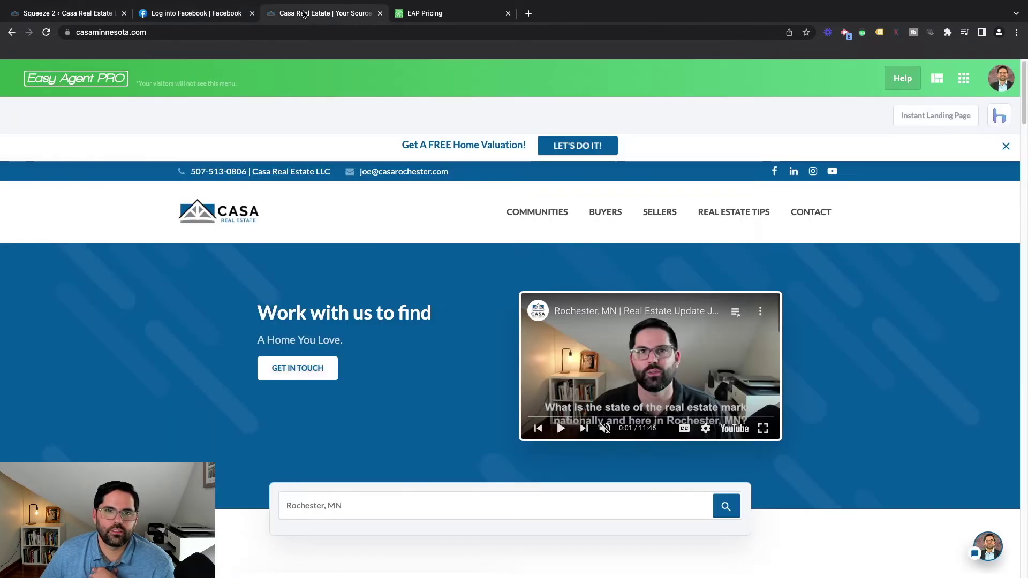
pyautogui.click(212, 13)
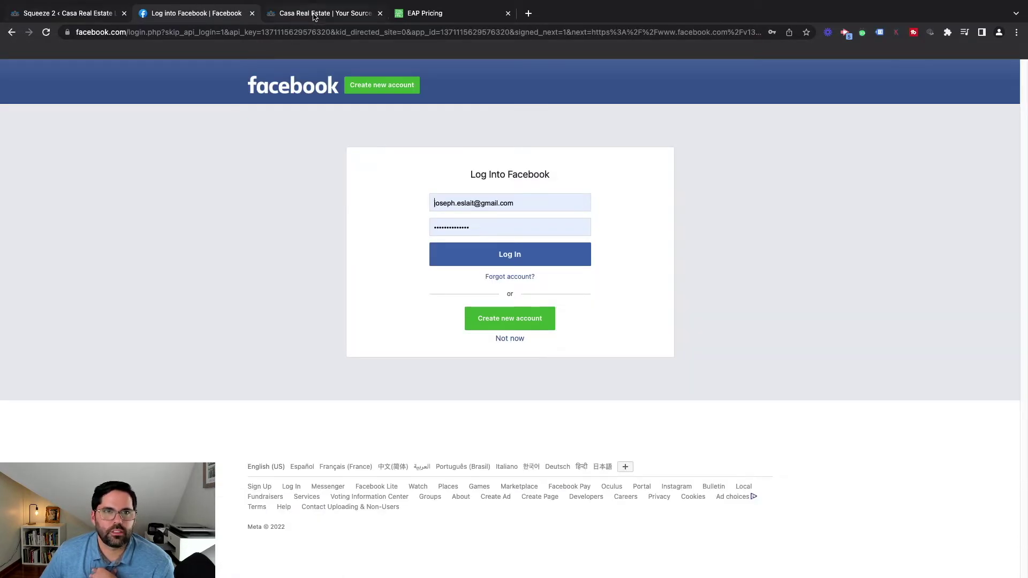
pyautogui.click(426, 13)
# Step the Facebook tab back to the live home selling tips page, then return to the Squeeze Pages admin
pyautogui.click(11, 32)
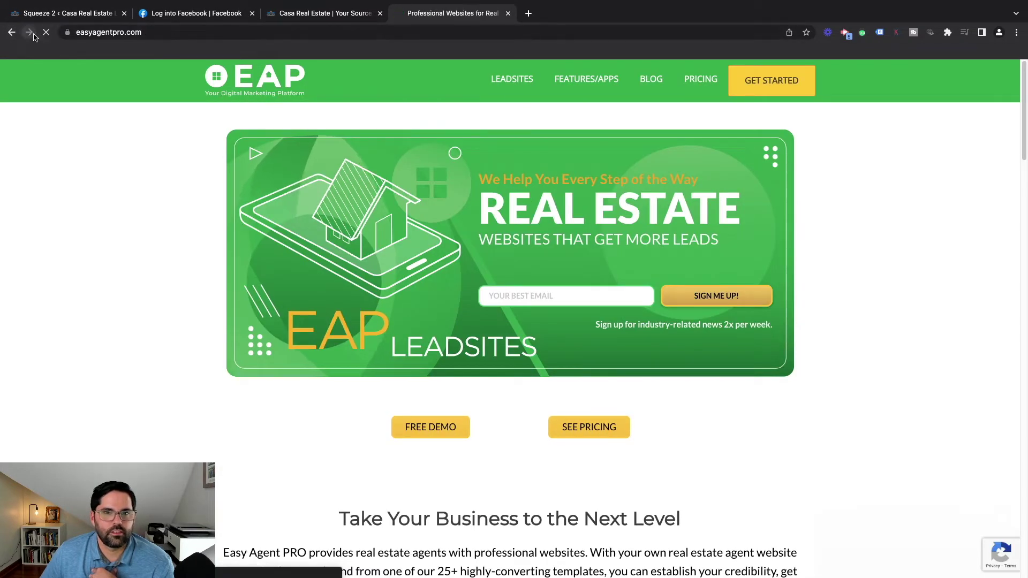
pyautogui.click(29, 32)
pyautogui.click(321, 13)
pyautogui.click(169, 9)
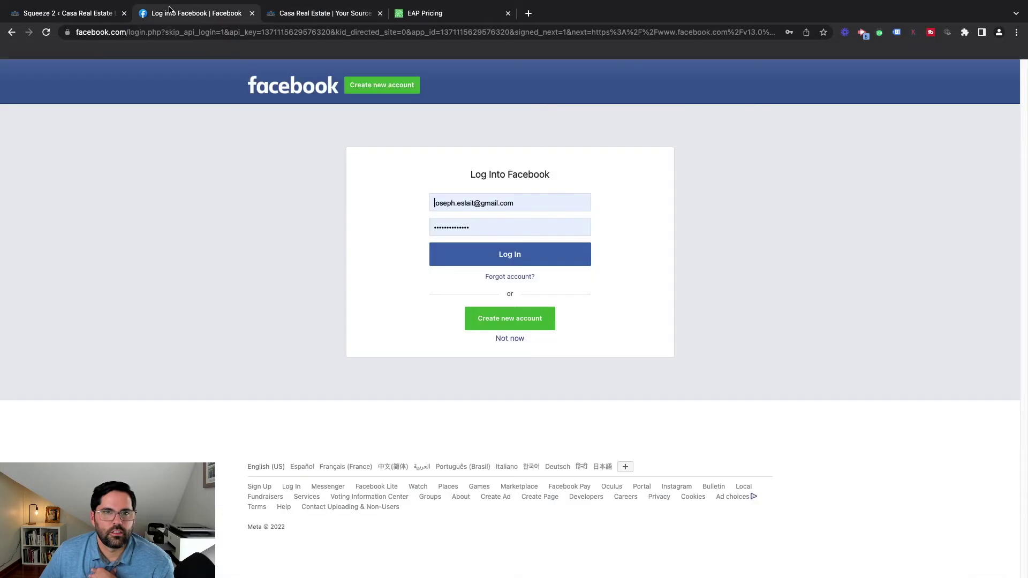
pyautogui.click(11, 35)
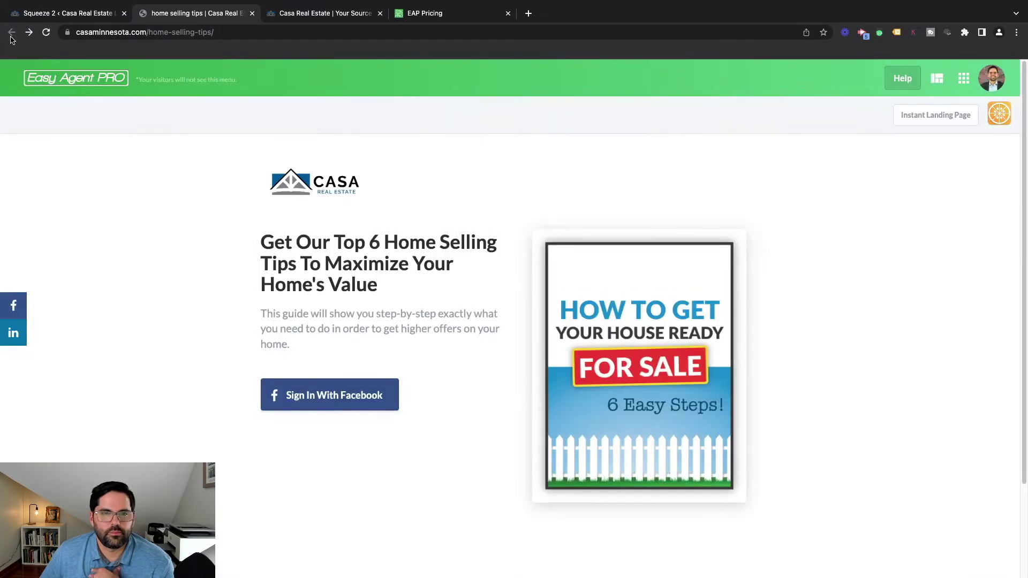
pyautogui.click(96, 14)
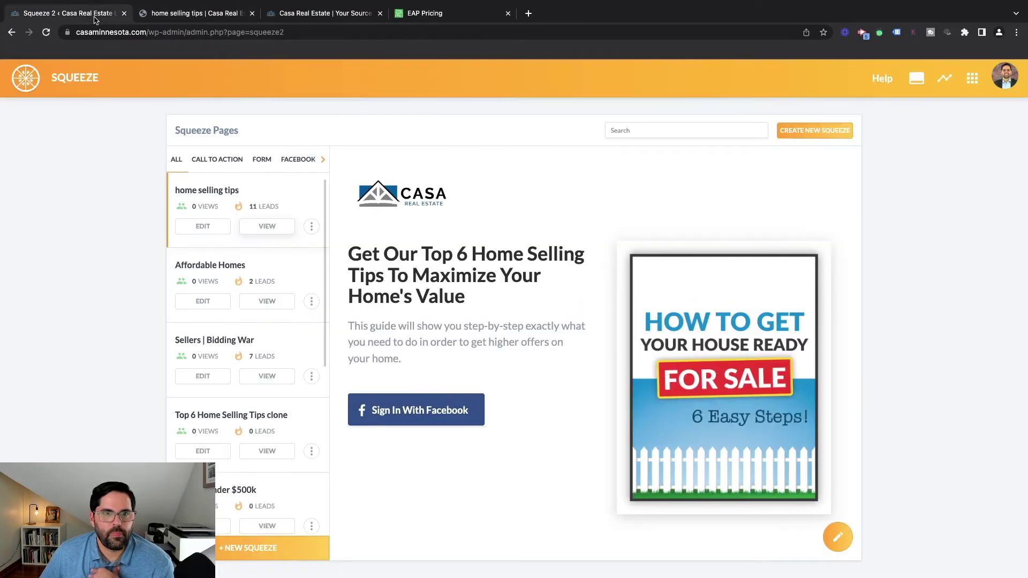
# Preview the Affordable Homes squeeze page and scroll through its Rochester $100,000–$250,000 homes offer
pyautogui.click(284, 272)
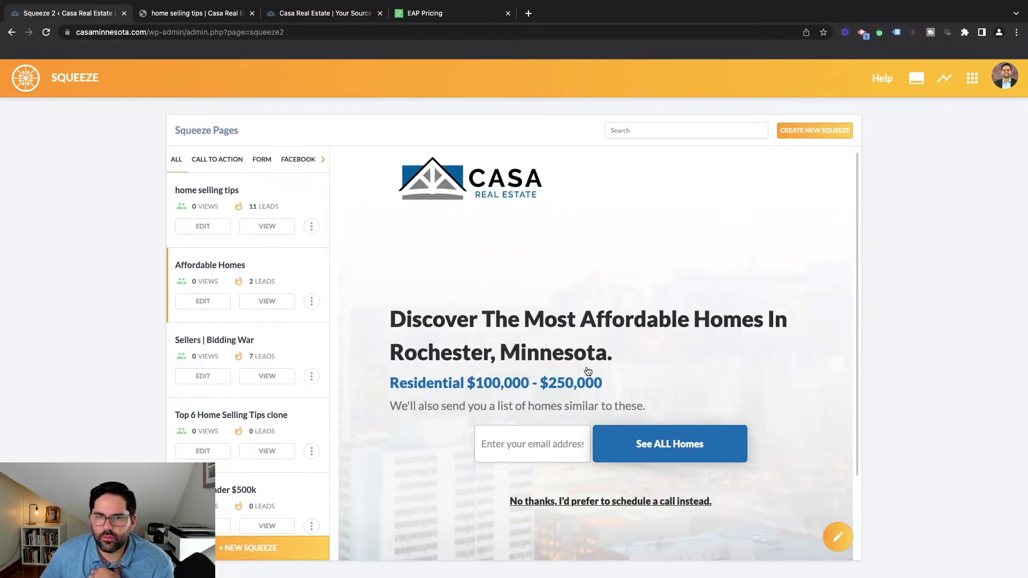
pyautogui.scroll(-1, 530, 231)
pyautogui.scroll(-1, 522, 356)
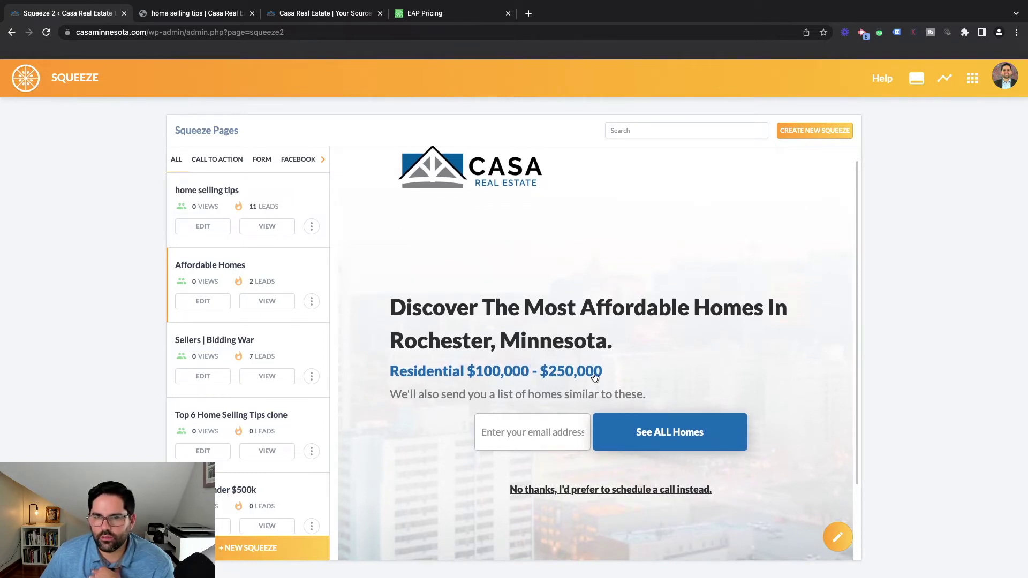
pyautogui.scroll(-1, 607, 379)
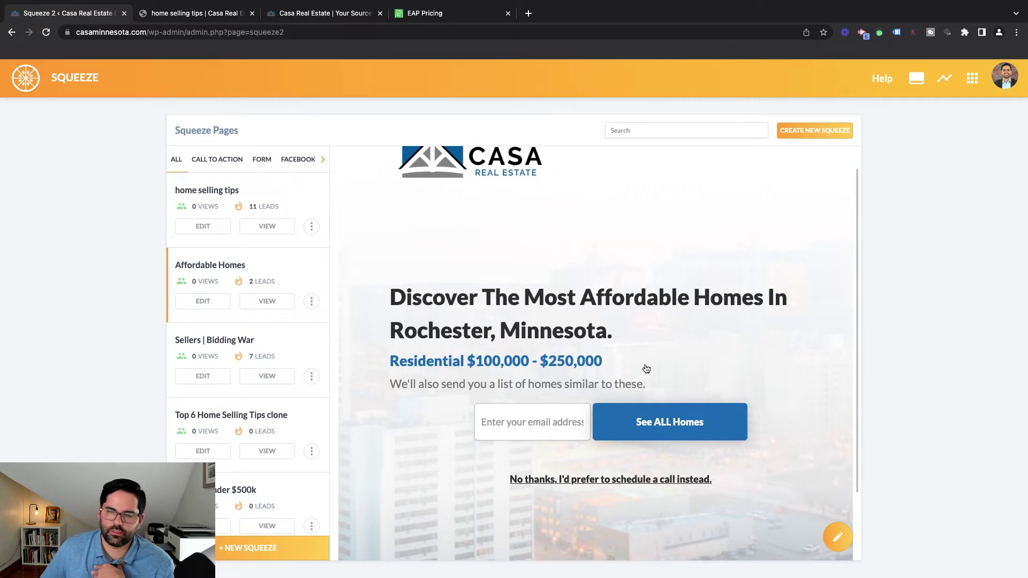
pyautogui.scroll(-1, 645, 370)
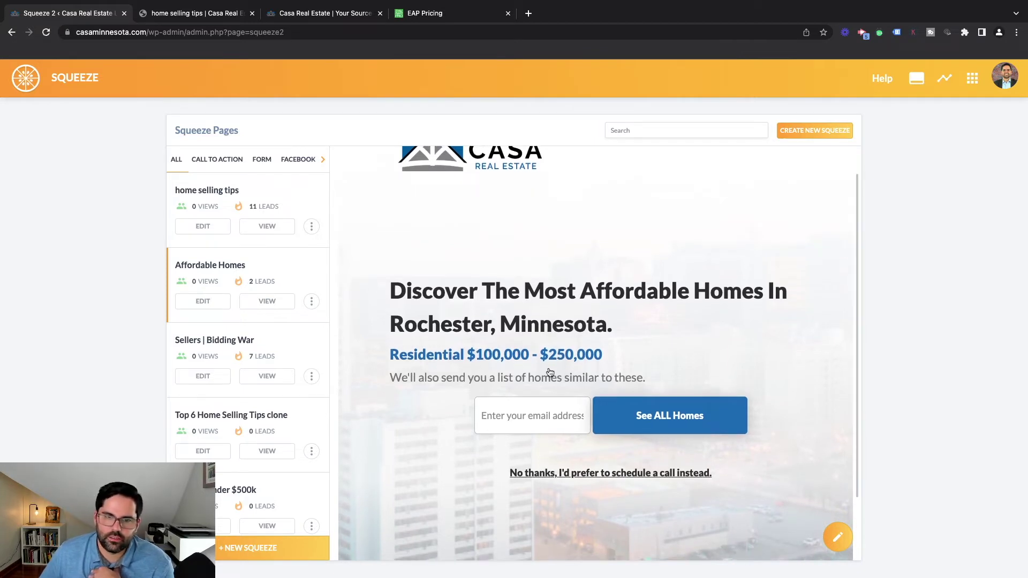
pyautogui.scroll(-3, 652, 361)
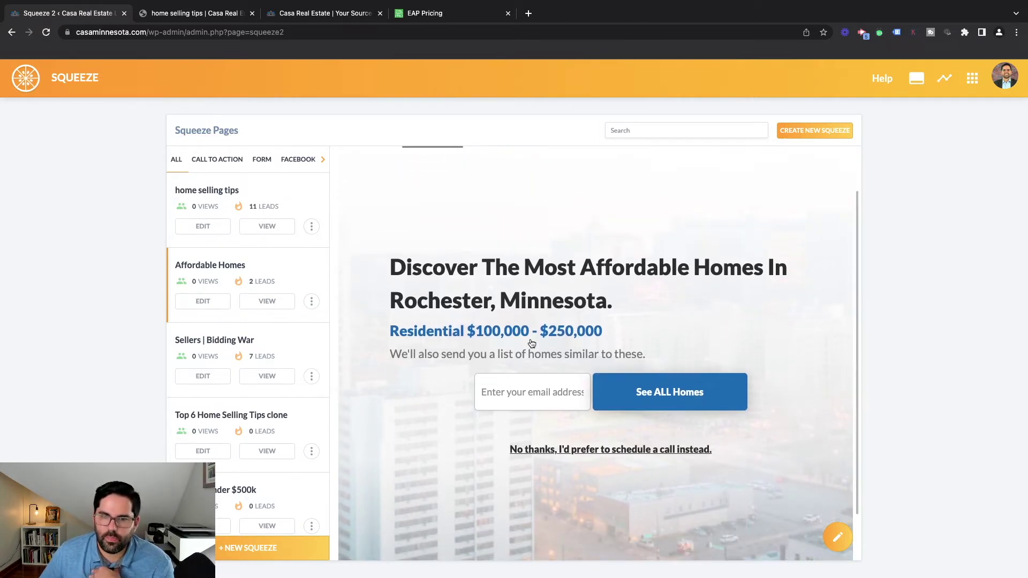
pyautogui.scroll(-3, 654, 408)
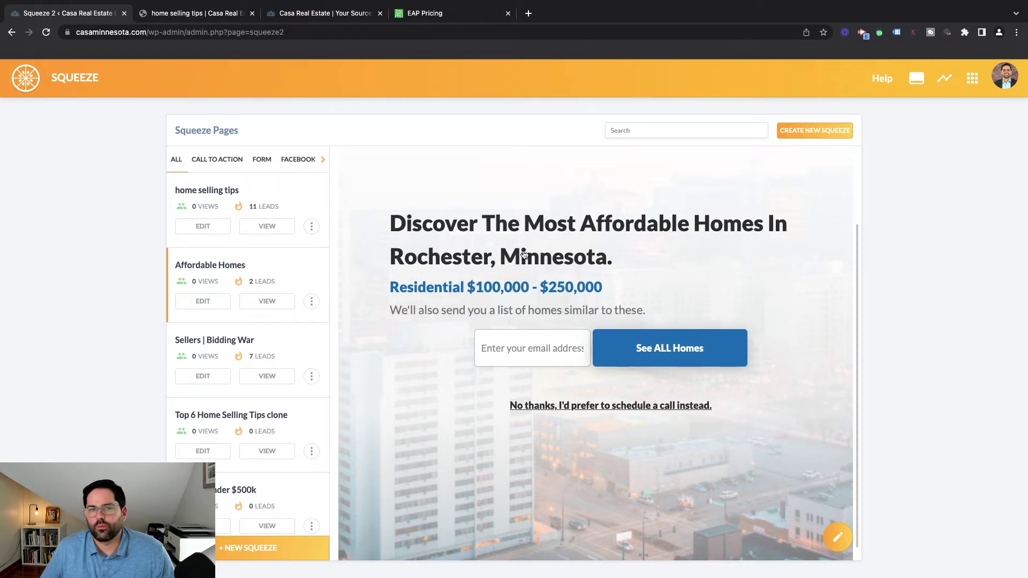
# Return to the Apps page and scroll down past the lead capture apps to InstaFarm
pyautogui.click(970, 81)
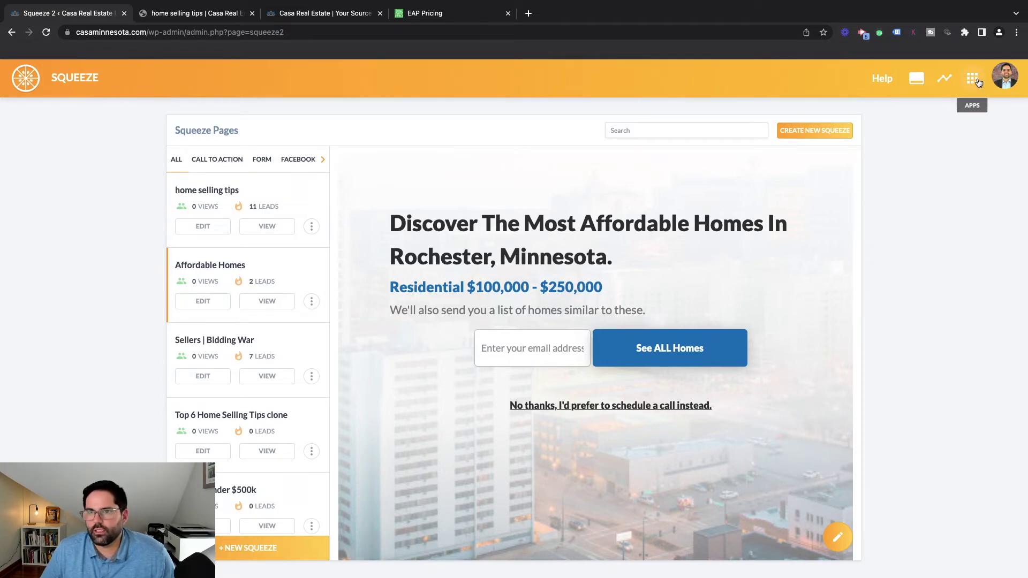
pyautogui.scroll(-4, 605, 361)
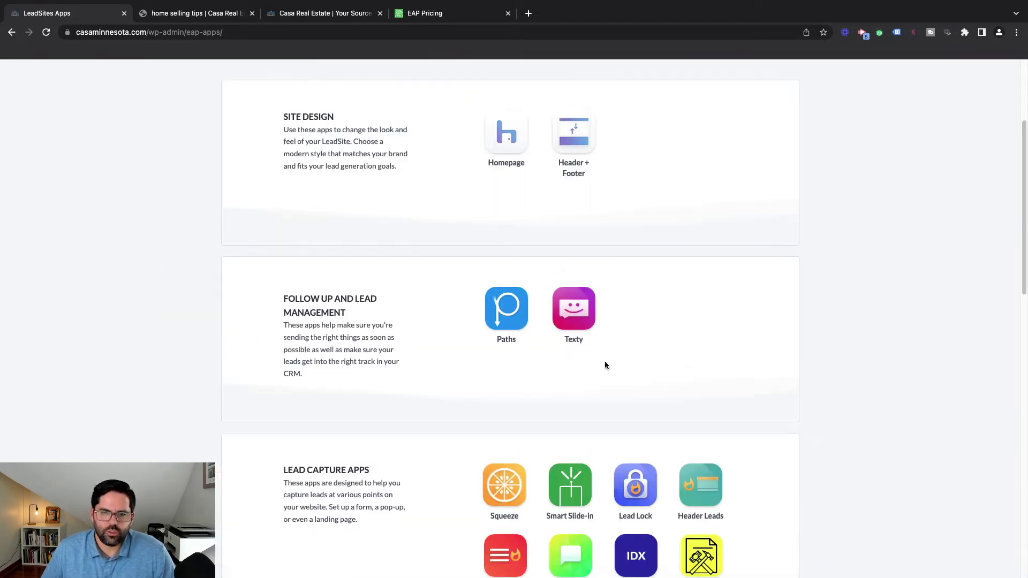
pyautogui.scroll(-2, 530, 348)
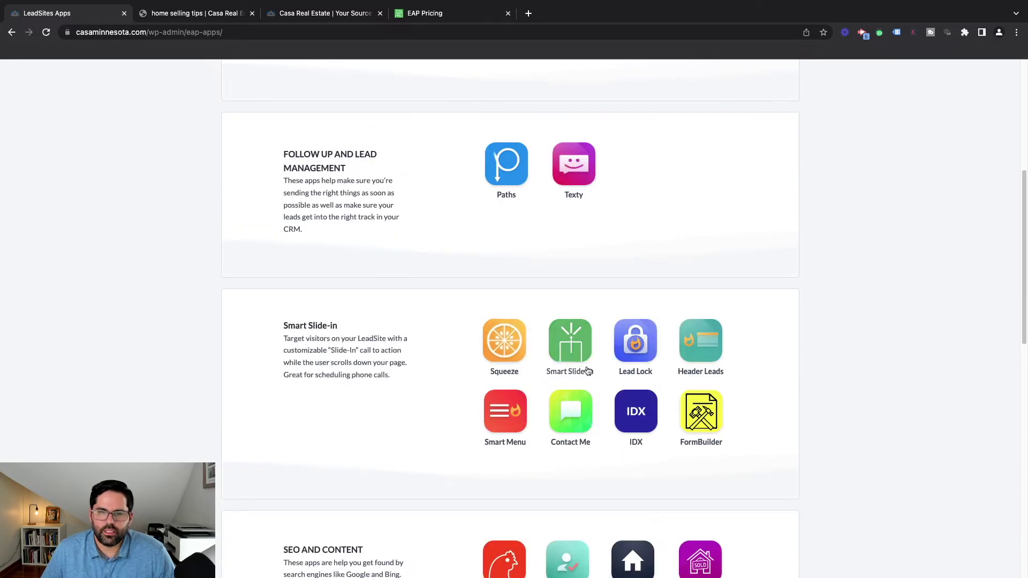
pyautogui.moveTo(699, 385)
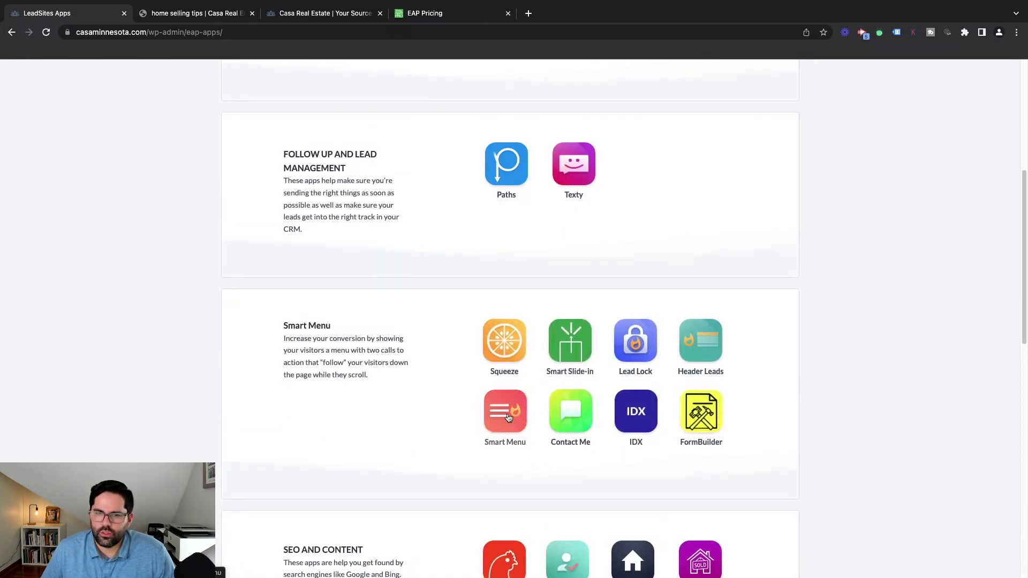
pyautogui.scroll(-3, 503, 420)
pyautogui.moveTo(557, 322)
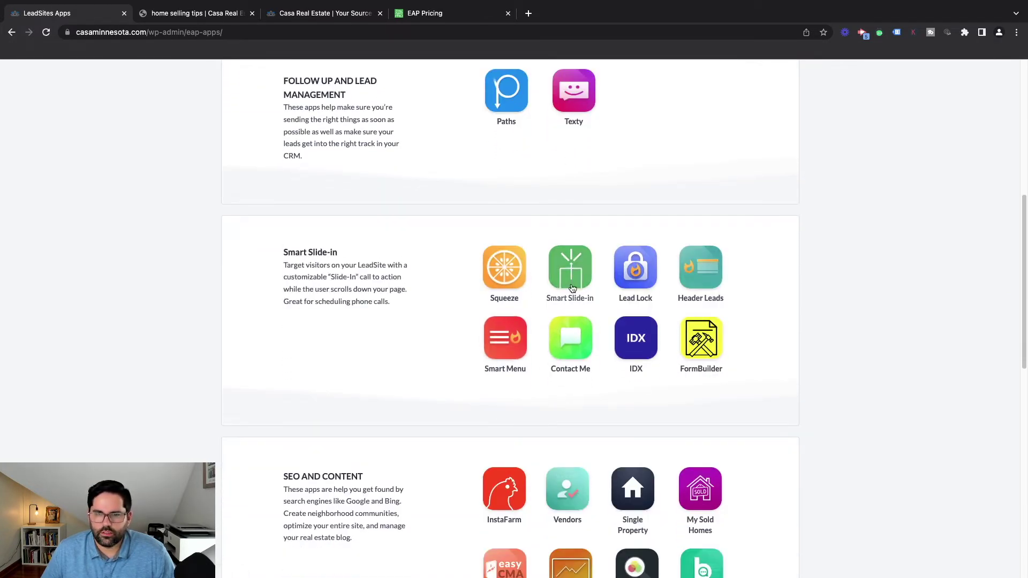
pyautogui.scroll(-3, 573, 294)
pyautogui.moveTo(525, 391)
pyautogui.scroll(-1, 524, 390)
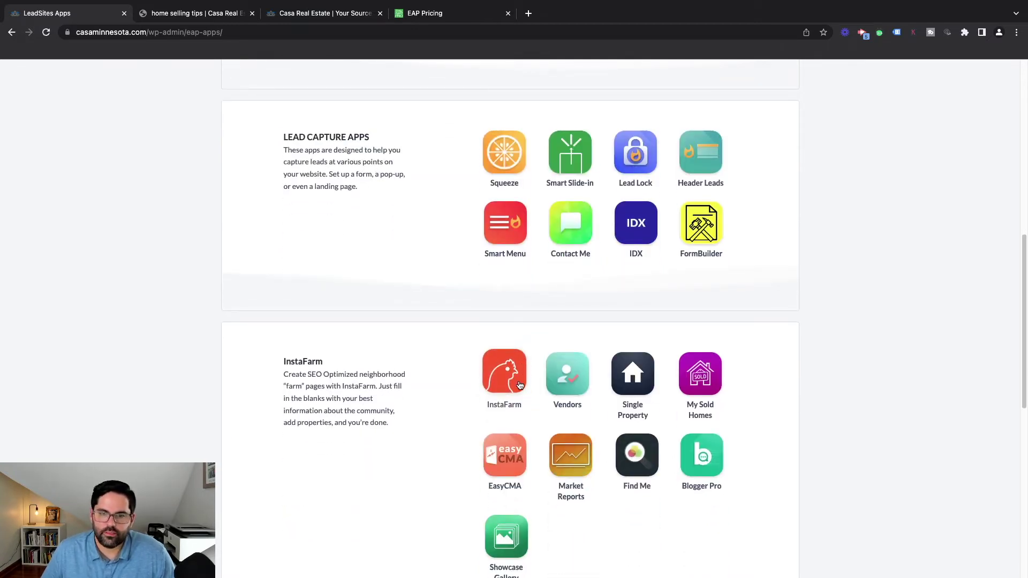
# Open InstaFarm and edit the Kutzky Park neighborhood page from the farm list
pyautogui.click(520, 385)
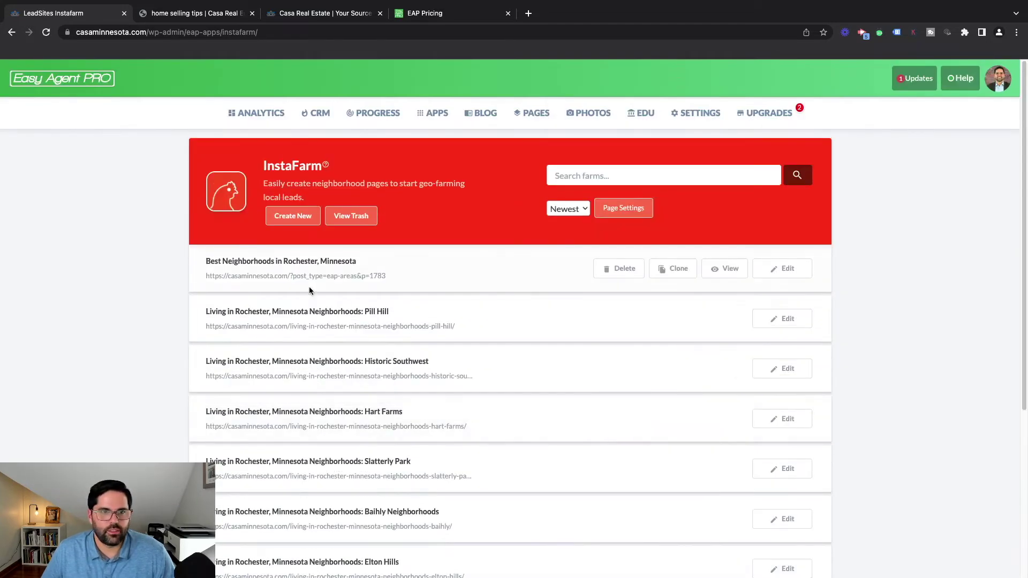
pyautogui.scroll(-5, 376, 370)
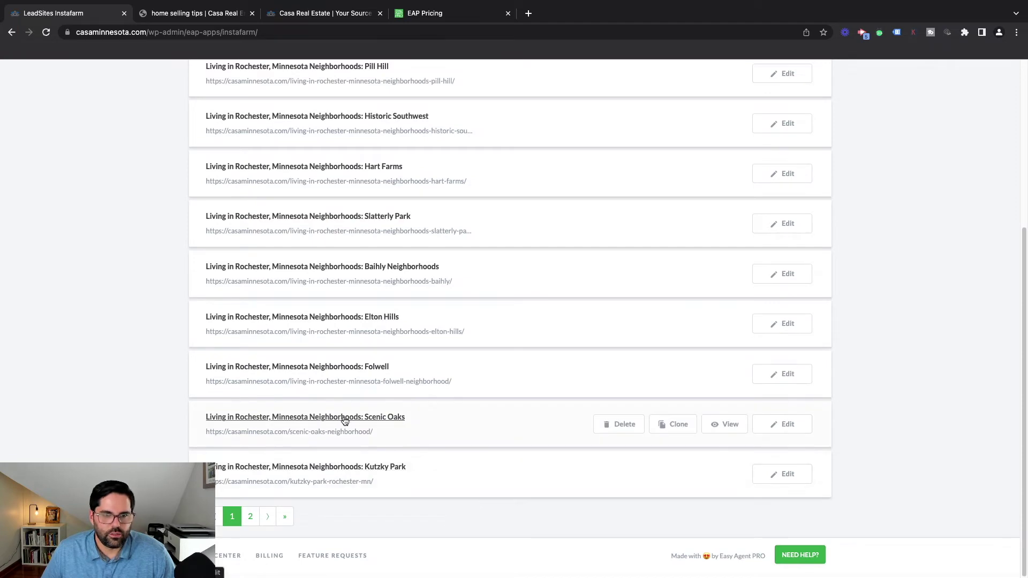
pyautogui.click(350, 469)
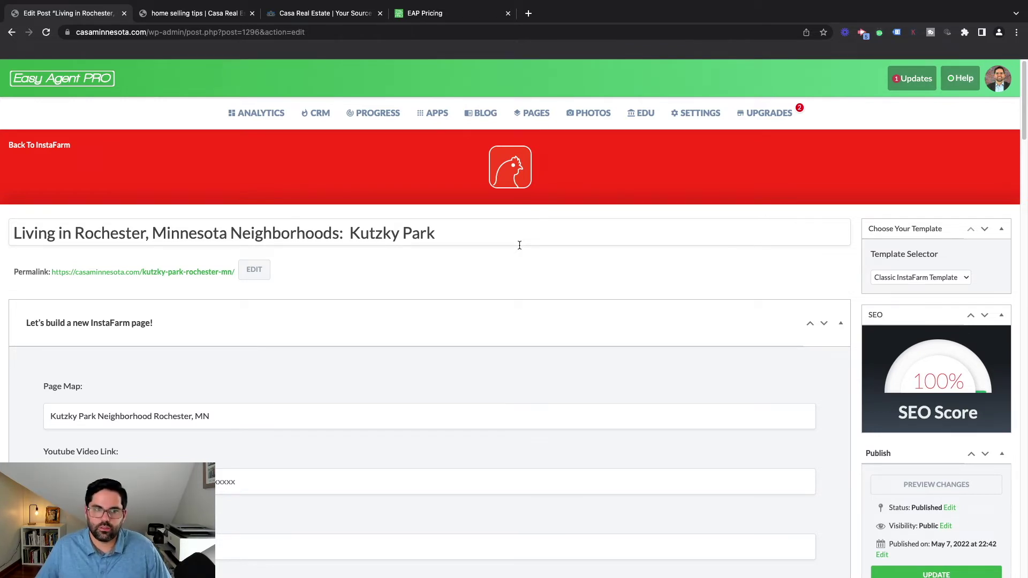
# Select the YouTube Video Link field on the Kutzky Park community page
pyautogui.scroll(-3, 232, 376)
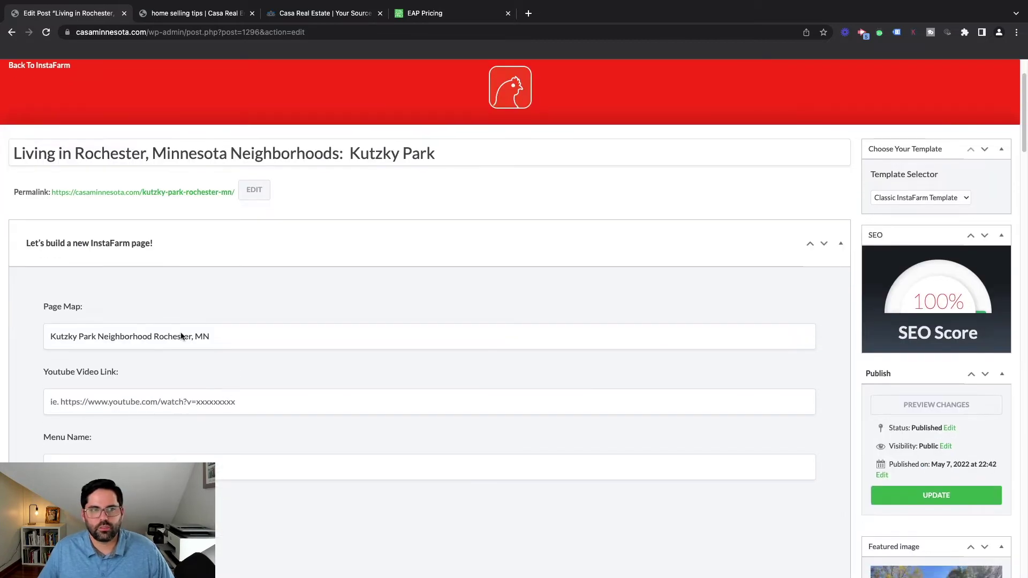
pyautogui.scroll(-4, 205, 350)
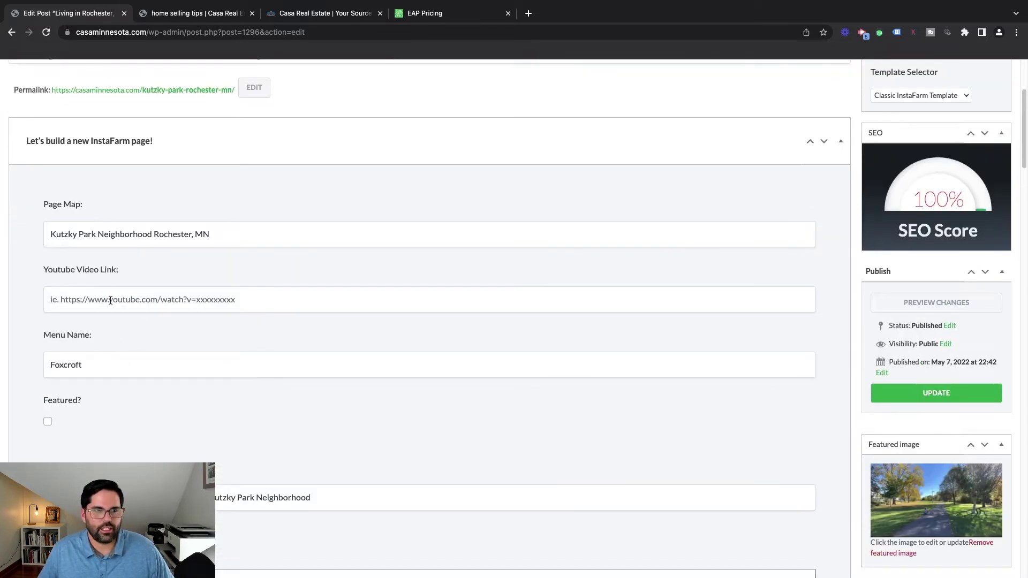
pyautogui.click(110, 301)
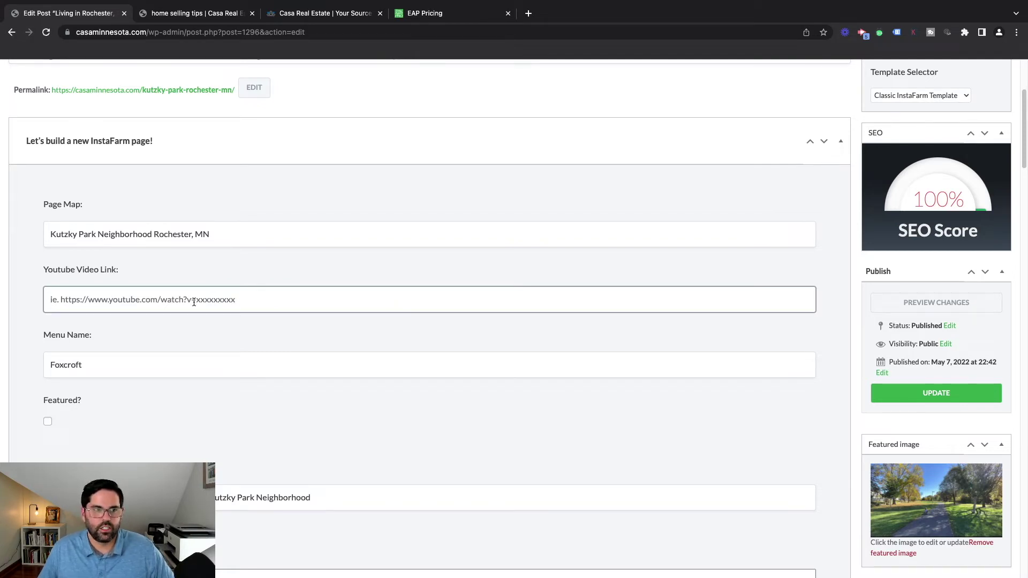
pyautogui.scroll(-2, 265, 294)
pyautogui.scroll(-10, 137, 296)
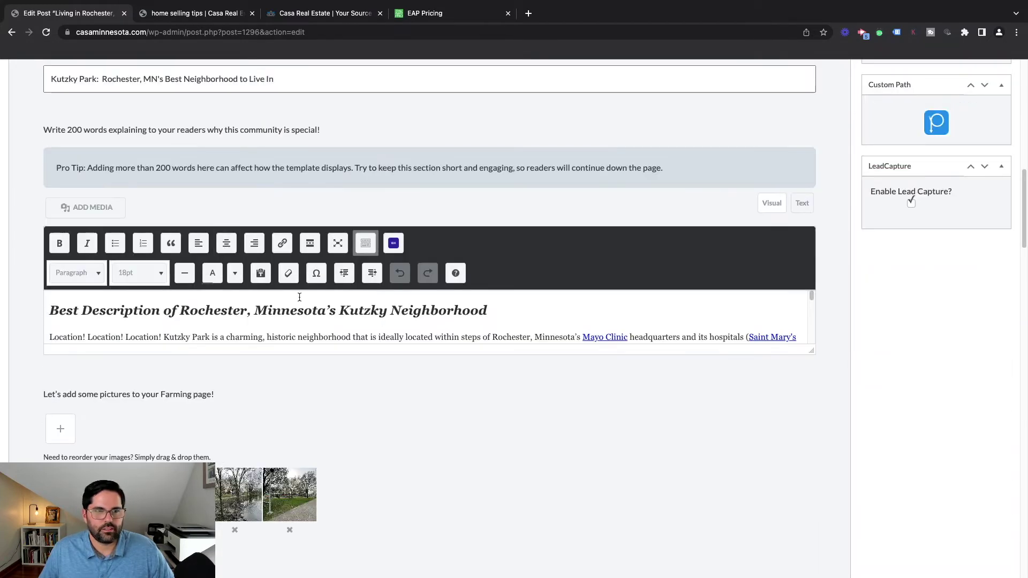
# Drag the description editor's corner handle down to show more of the neighborhood text
pyautogui.moveTo(812, 351); pyautogui.dragTo(857, 536)
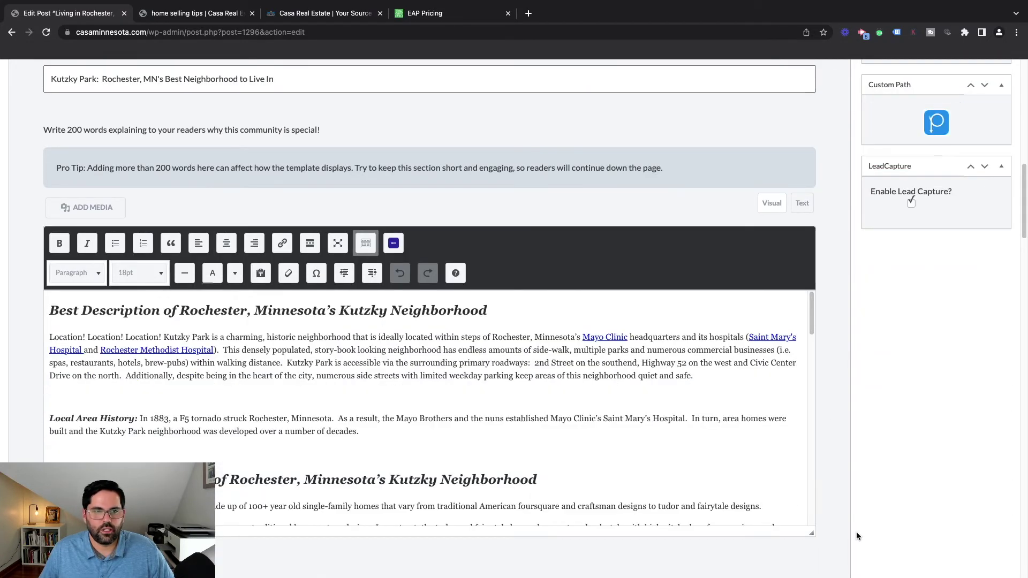
pyautogui.scroll(2, 169, 357)
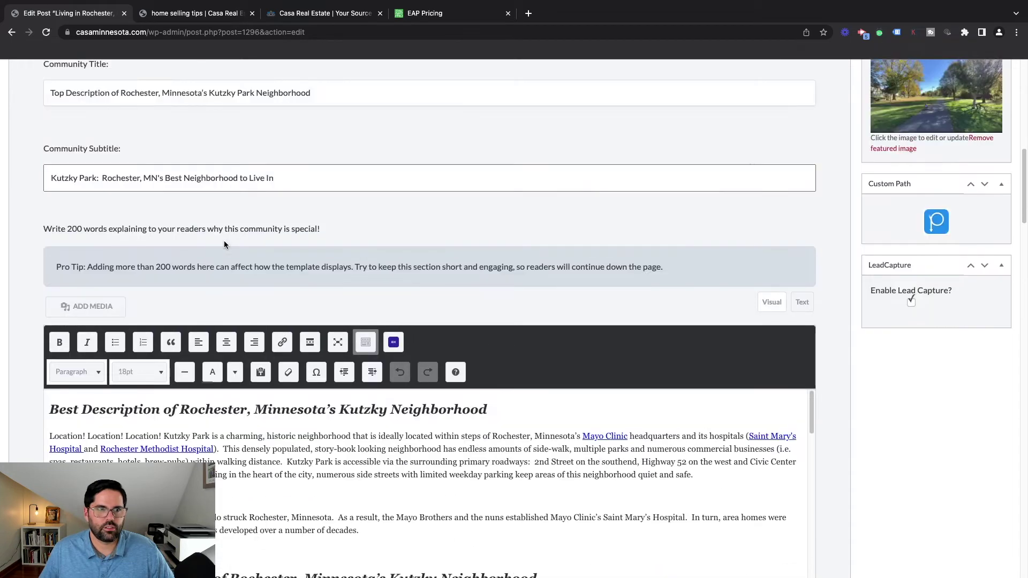
pyautogui.scroll(2, 122, 156)
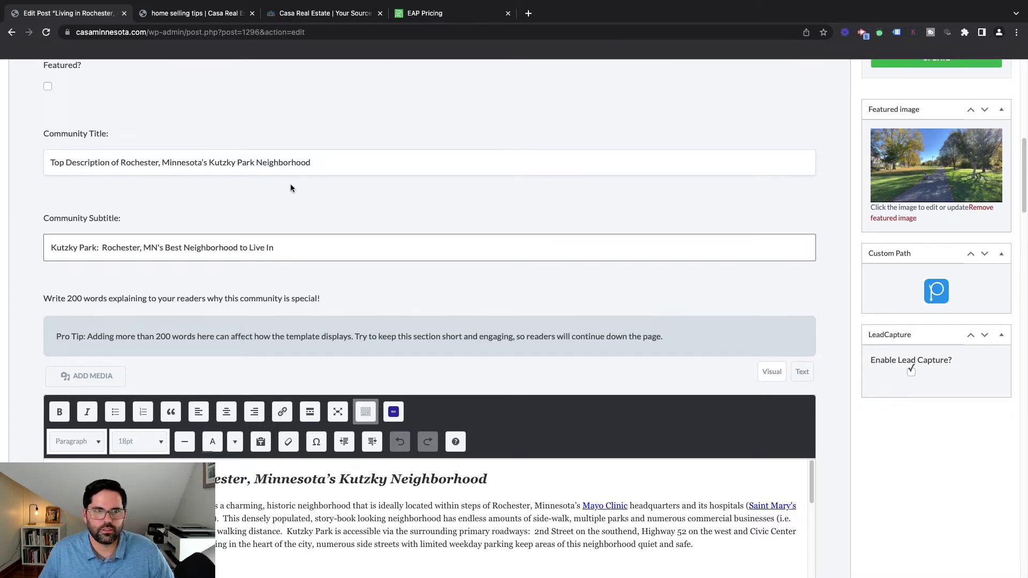
# Scroll down to the eap_listings IDX shortcode and the 'Kutzky Park' focus keyword
pyautogui.scroll(-8, 228, 280)
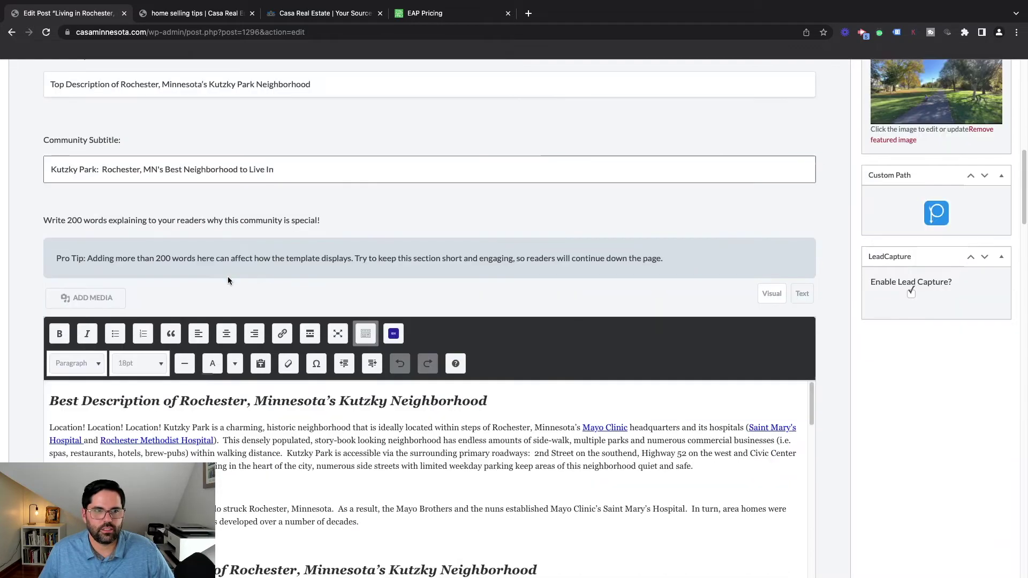
pyautogui.scroll(-10, 62, 422)
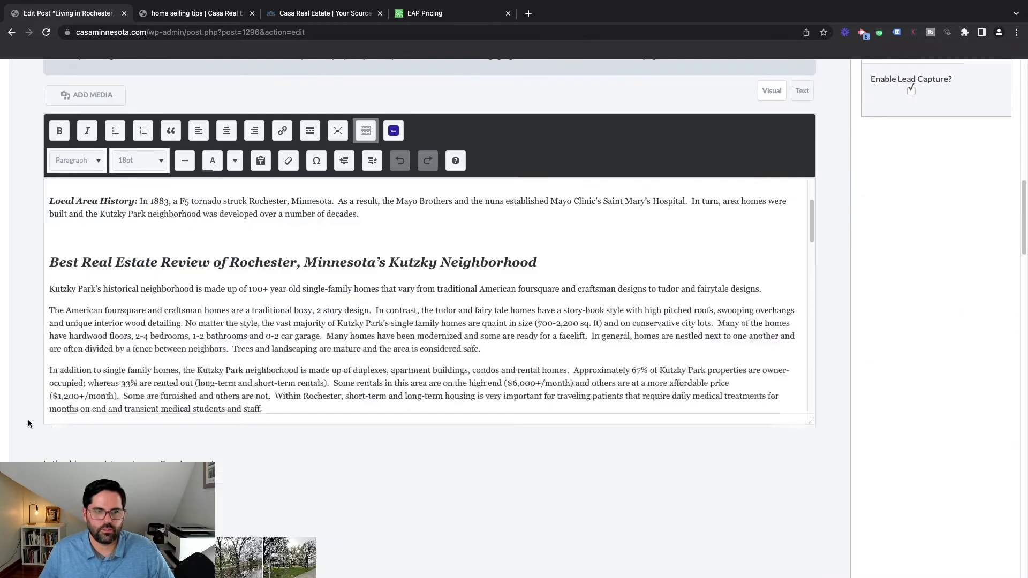
pyautogui.scroll(-12, 336, 358)
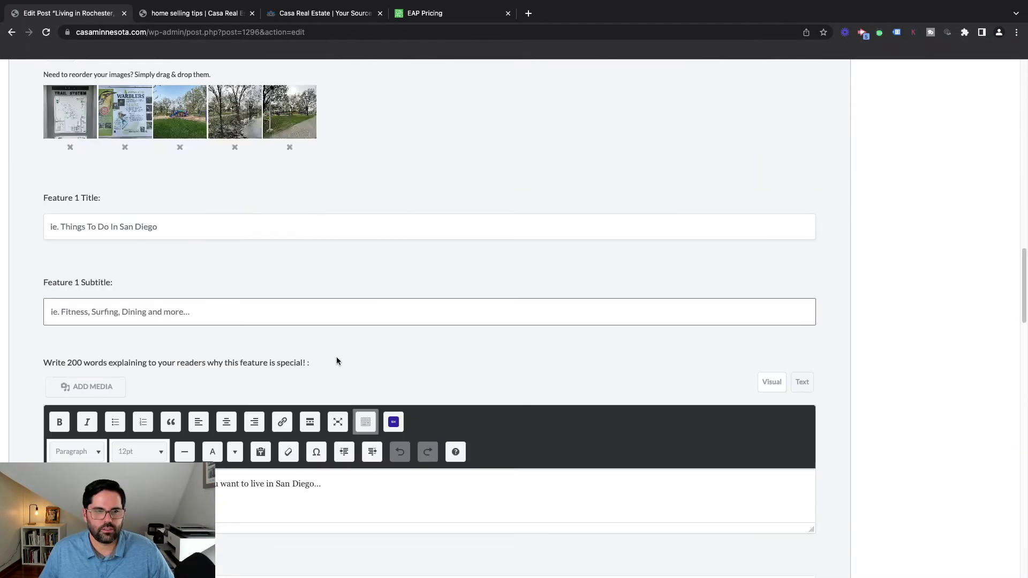
pyautogui.scroll(-5, 314, 361)
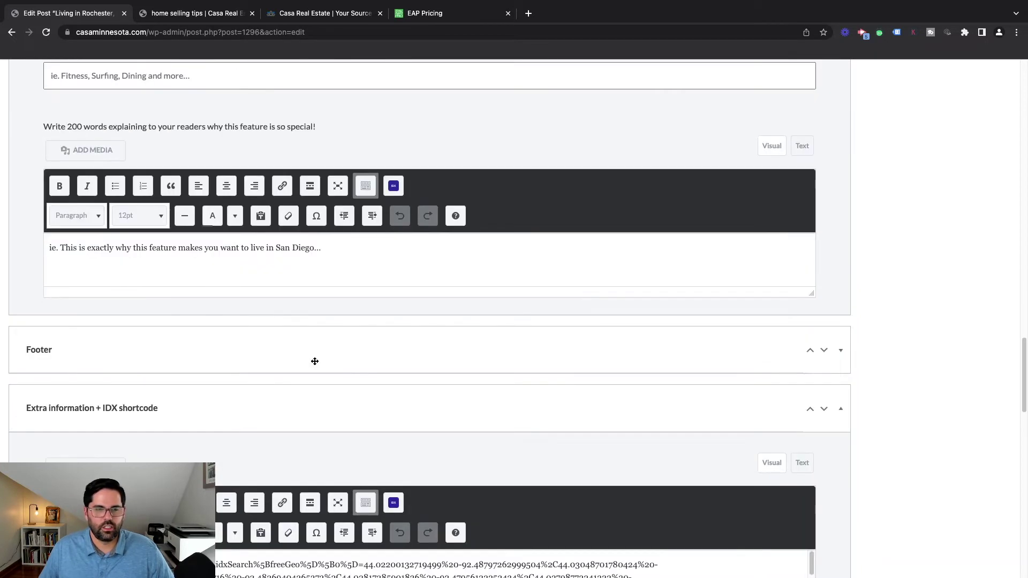
pyautogui.scroll(-2, 542, 285)
pyautogui.scroll(-4, 542, 284)
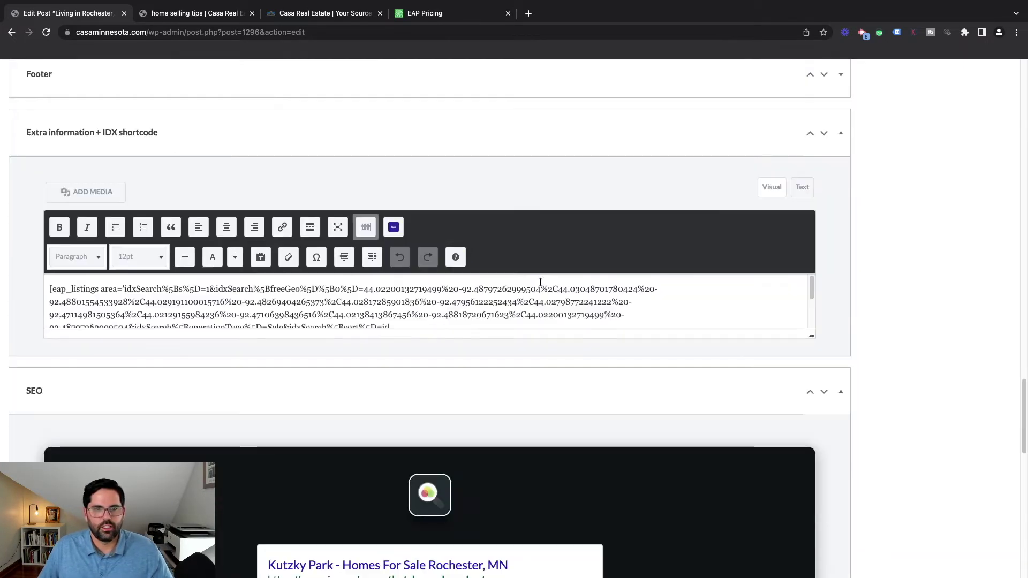
pyautogui.scroll(1, 238, 209)
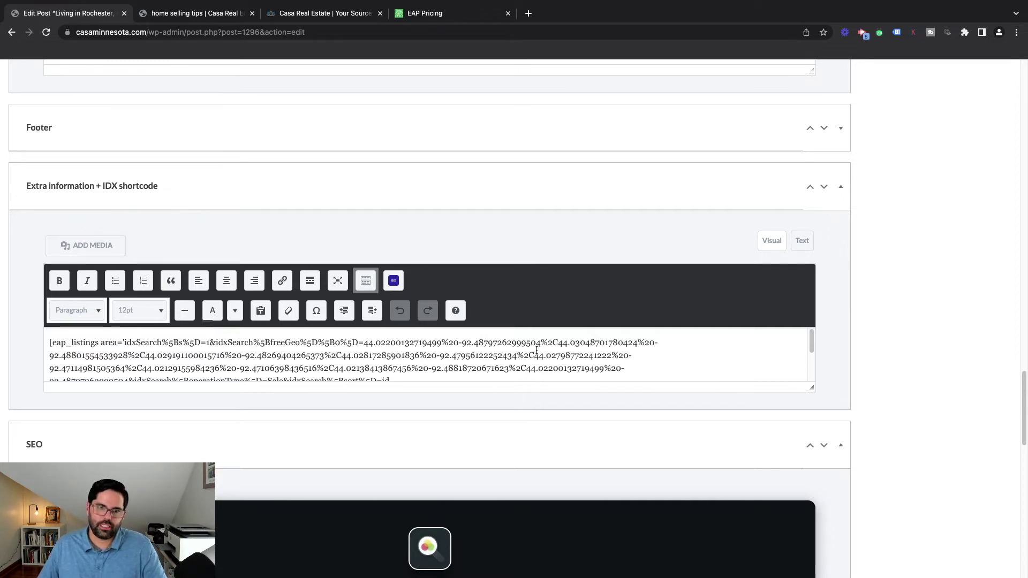
pyautogui.scroll(-5, 558, 438)
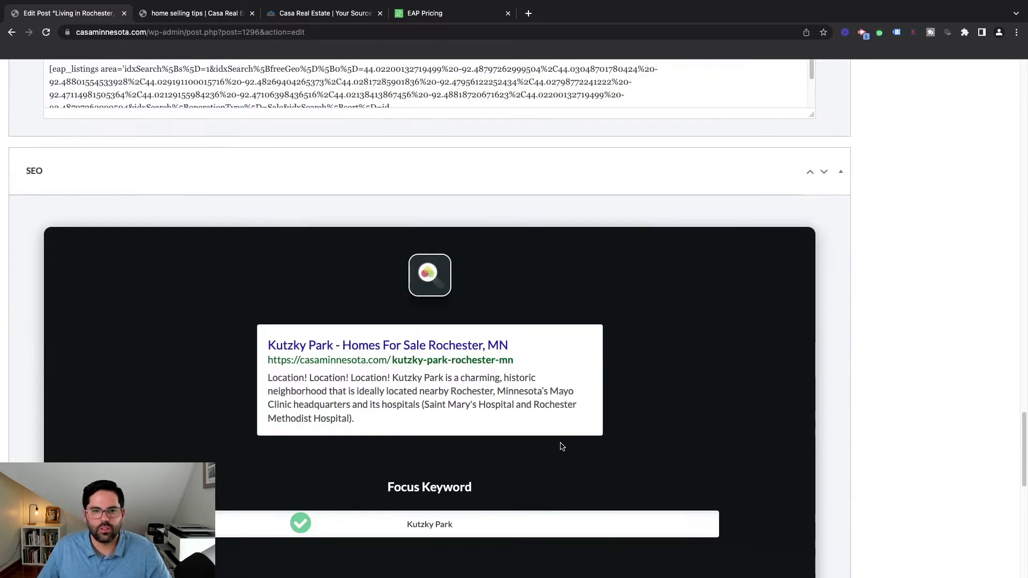
pyautogui.scroll(-2, 562, 446)
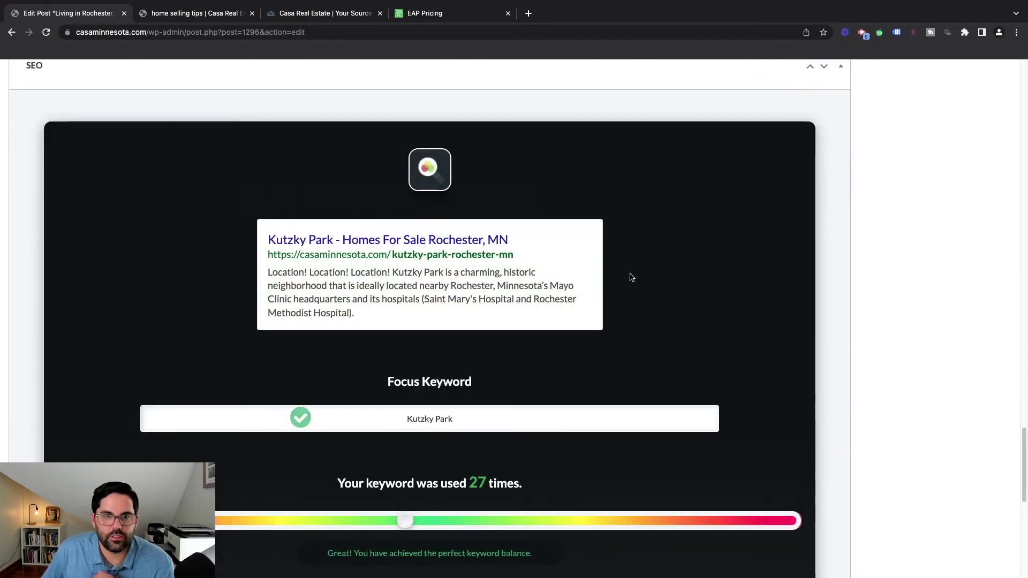
pyautogui.scroll(-1, 439, 290)
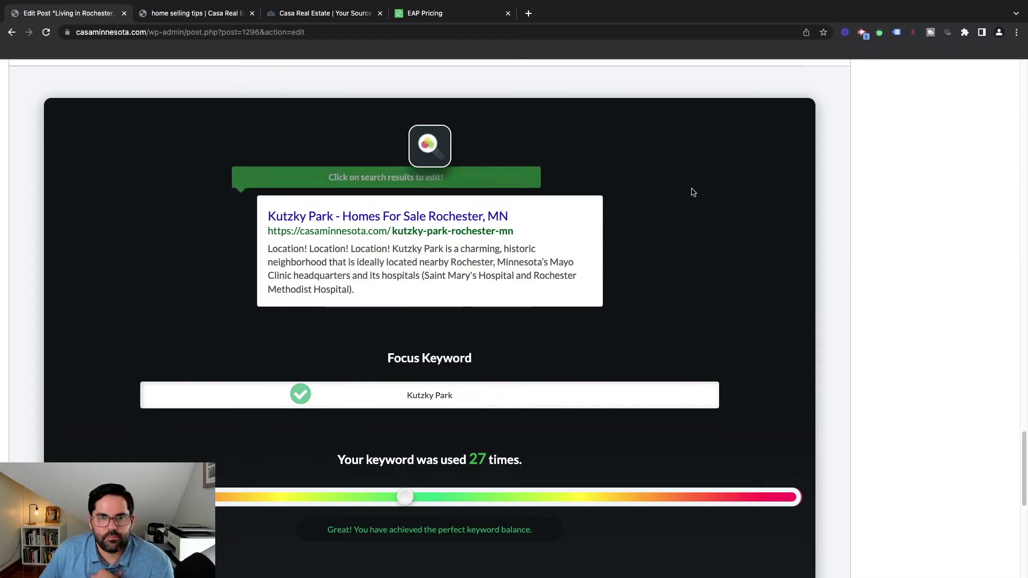
pyautogui.scroll(-3, 718, 238)
pyautogui.scroll(1, 717, 247)
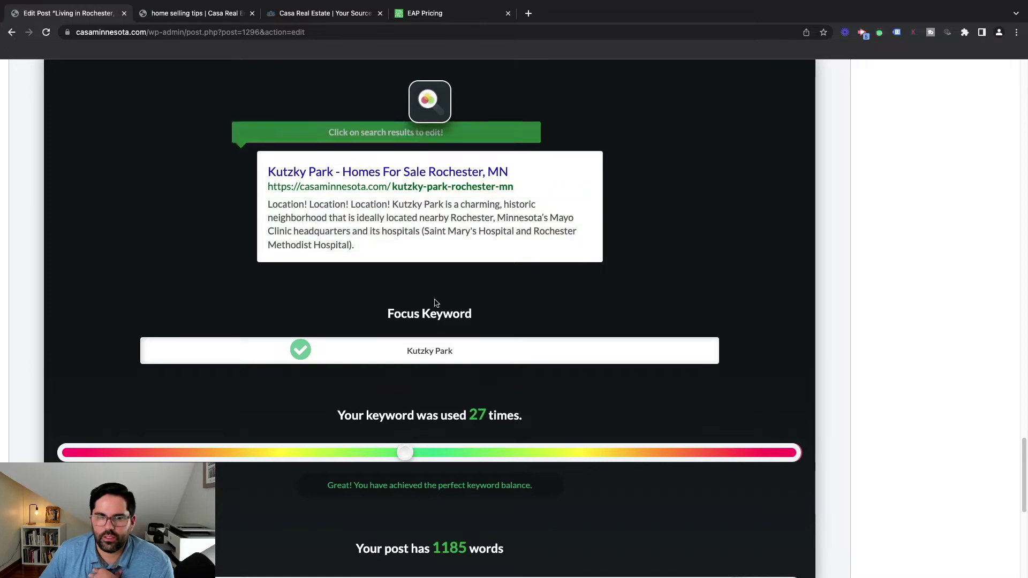
pyautogui.scroll(-2, 434, 303)
pyautogui.scroll(-1, 472, 285)
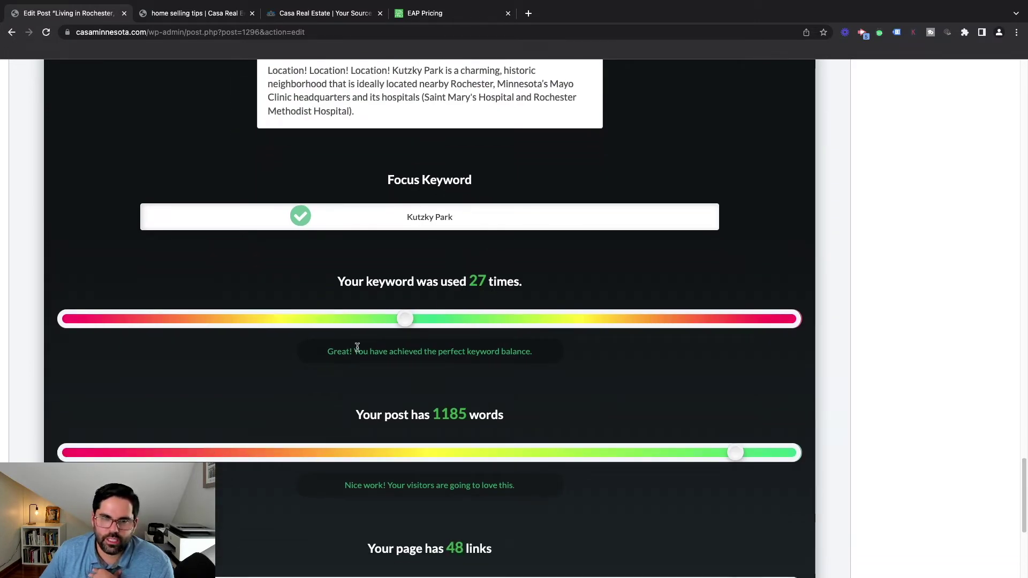
pyautogui.scroll(-1, 493, 366)
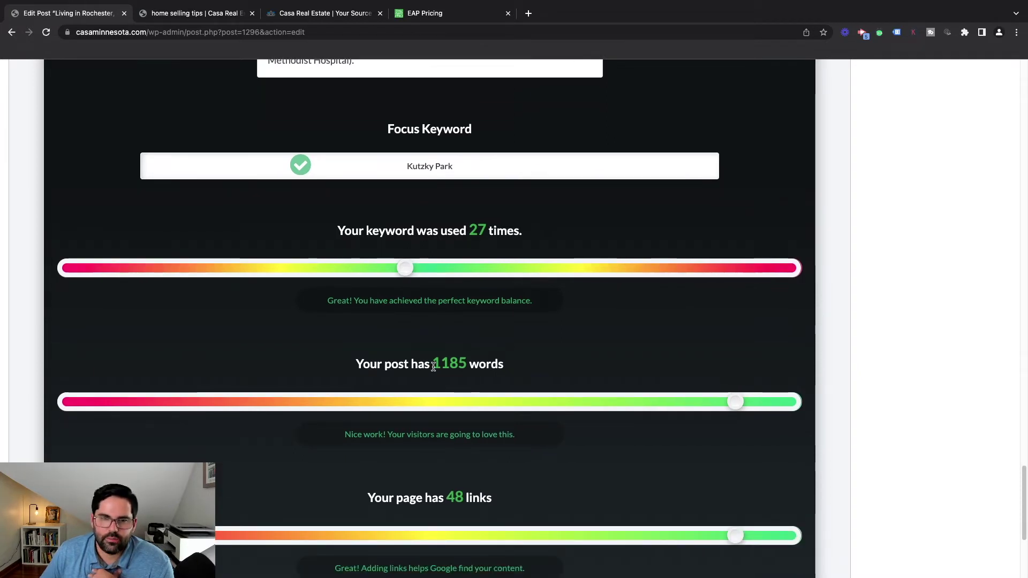
pyautogui.scroll(-1, 568, 368)
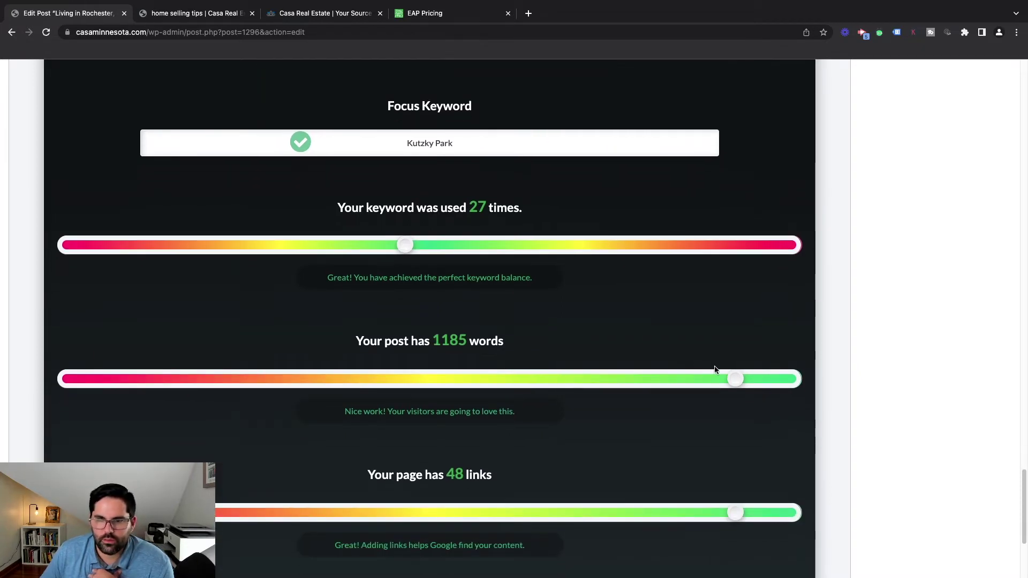
pyautogui.scroll(-2, 593, 420)
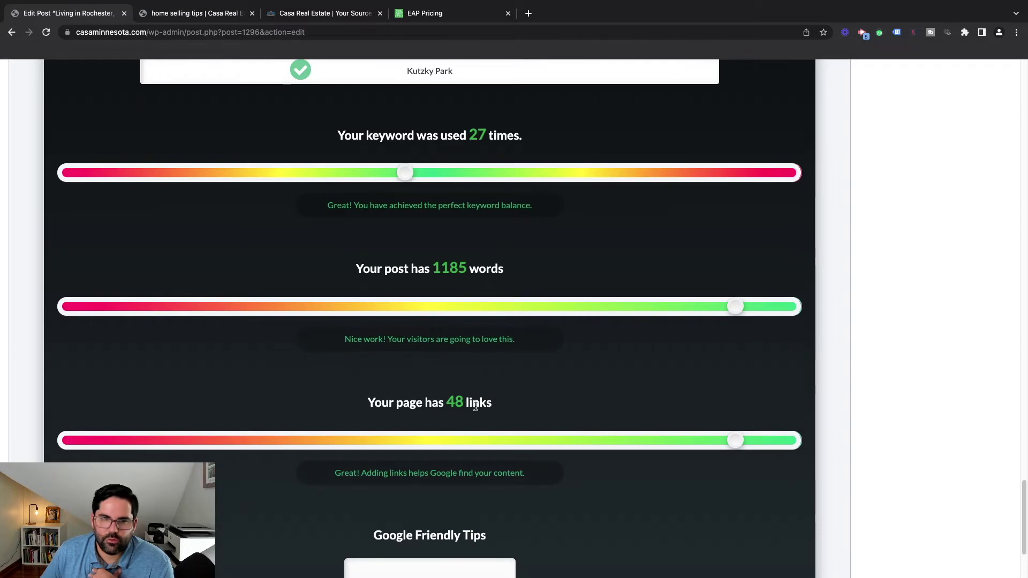
pyautogui.scroll(-3, 763, 427)
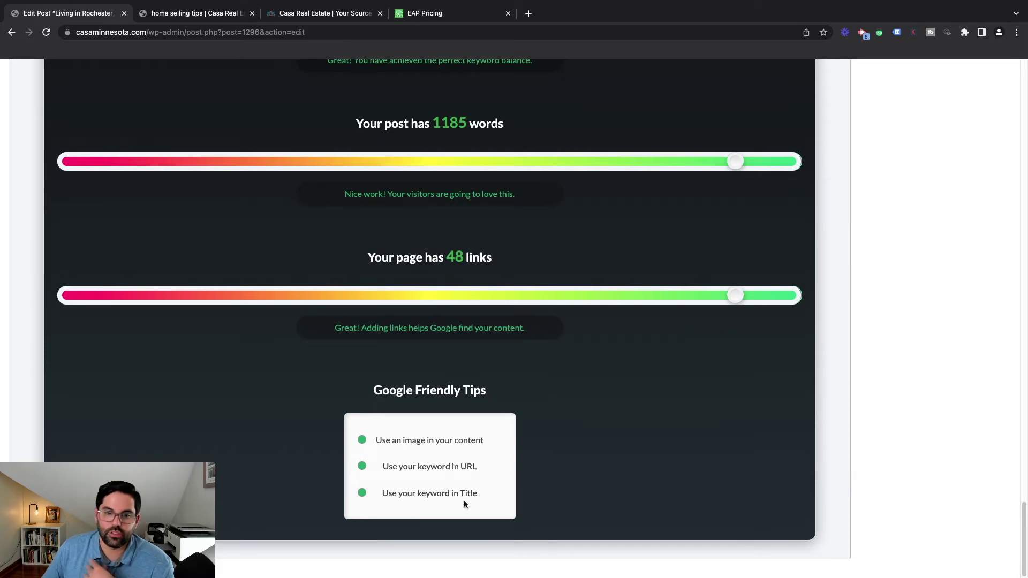
pyautogui.scroll(10, 649, 450)
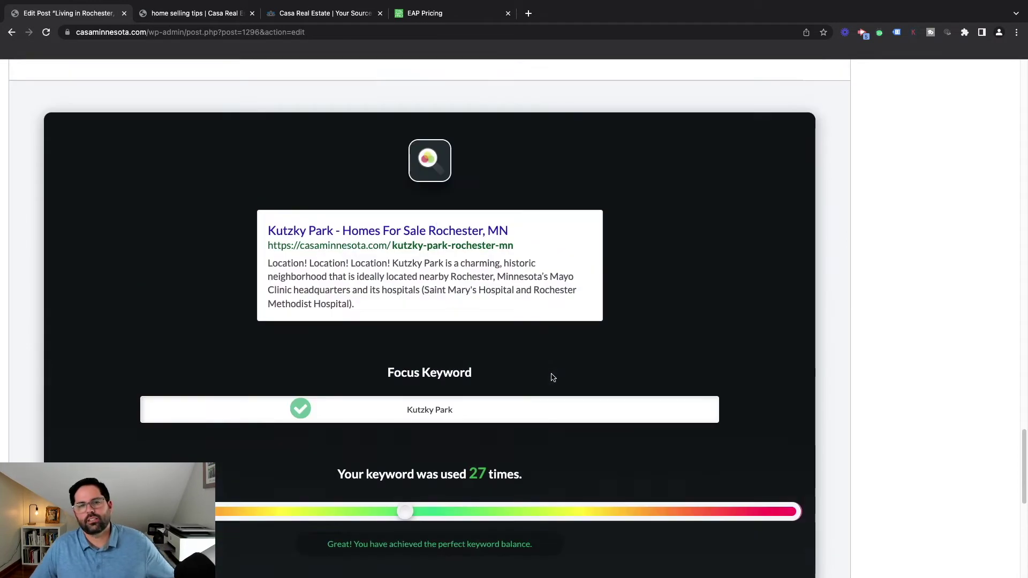
pyautogui.scroll(3, 553, 373)
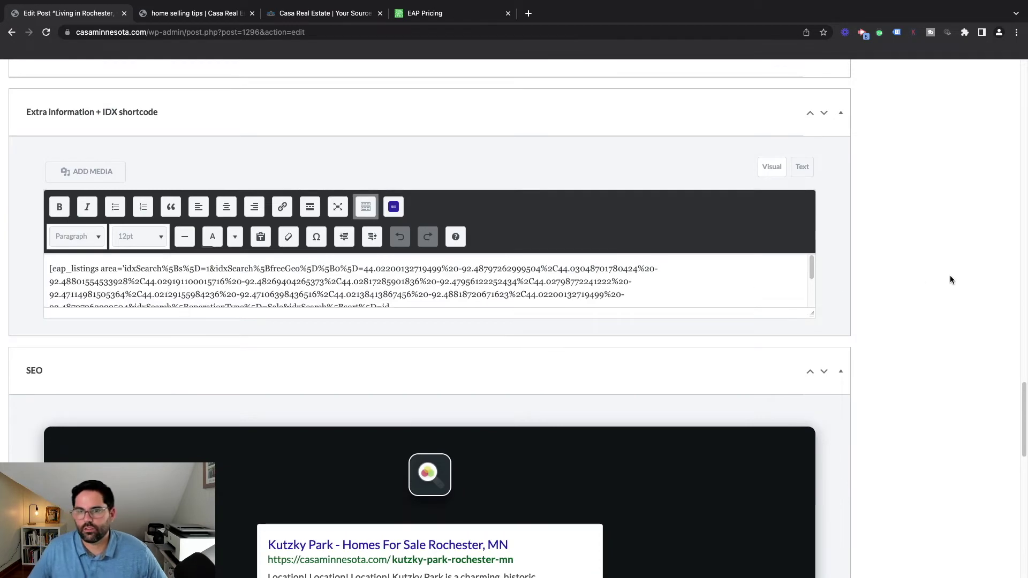
pyautogui.scroll(20, 950, 279)
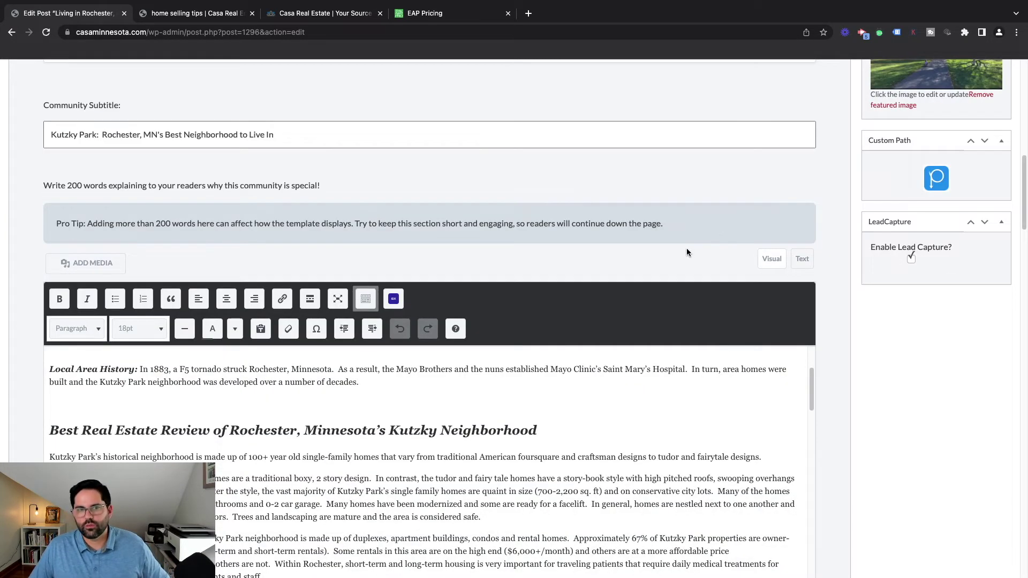
pyautogui.scroll(4, 673, 343)
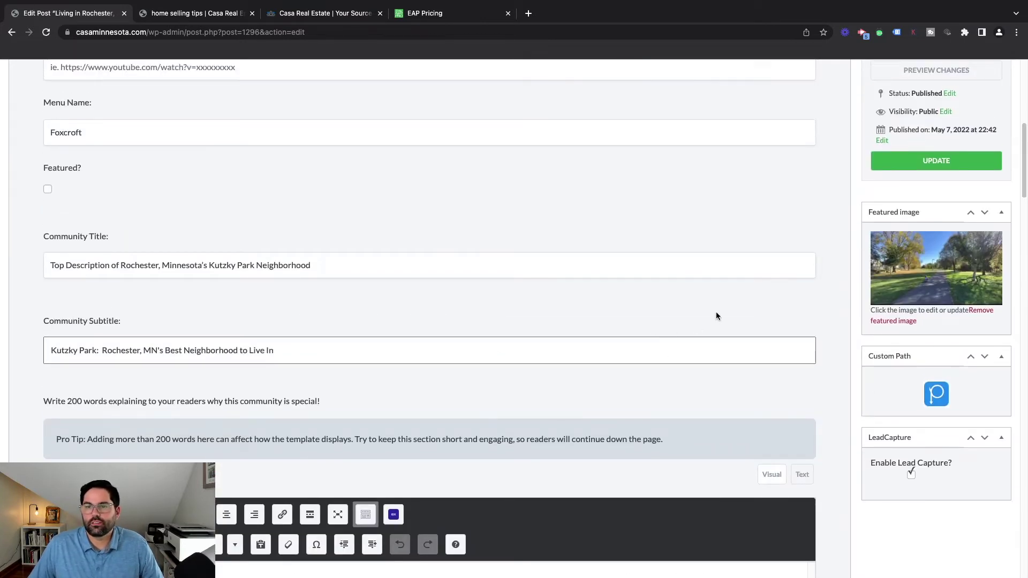
pyautogui.scroll(2, 785, 293)
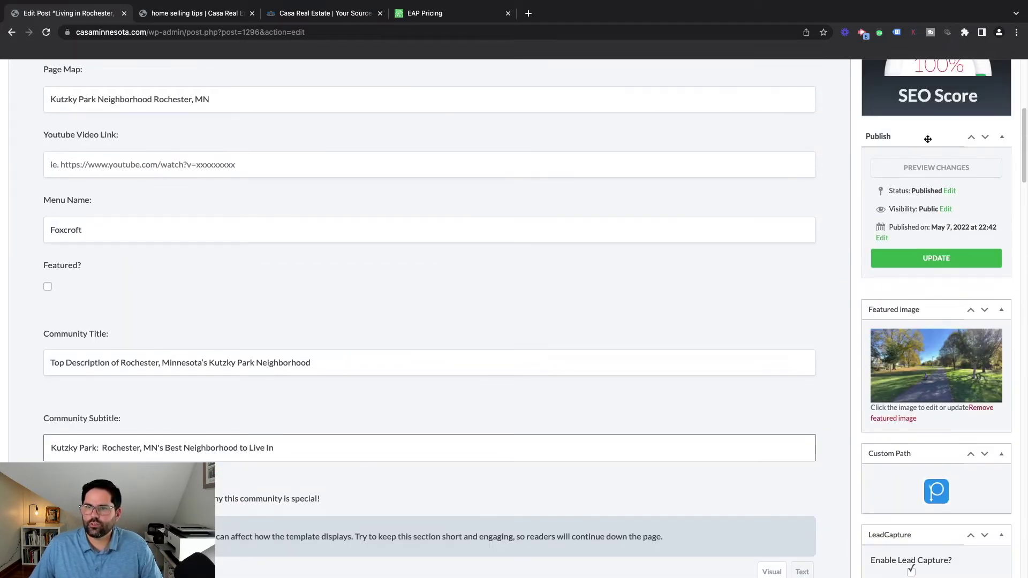
pyautogui.scroll(3, 966, 279)
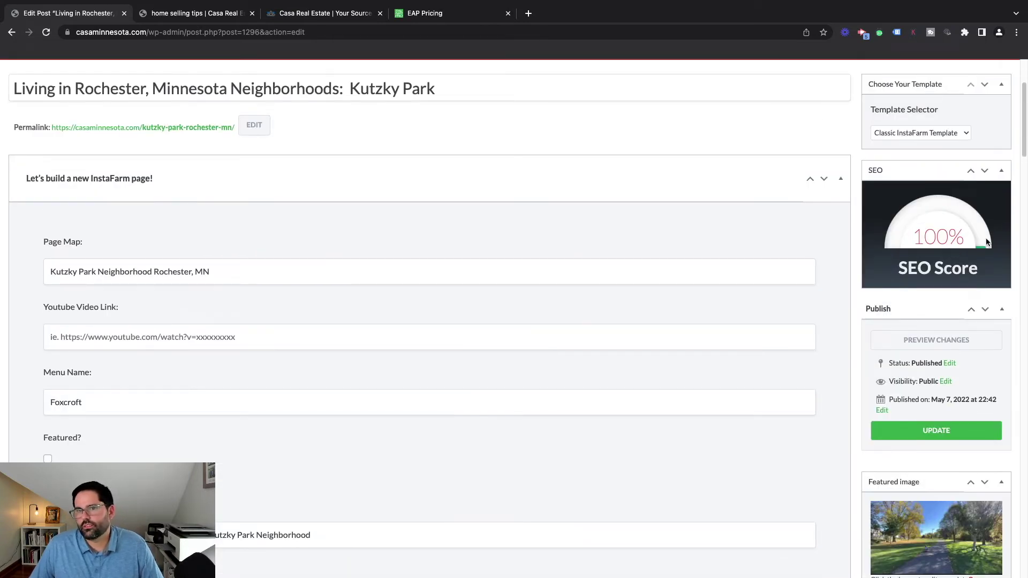
pyautogui.scroll(4, 988, 242)
pyautogui.scroll(-6, 957, 269)
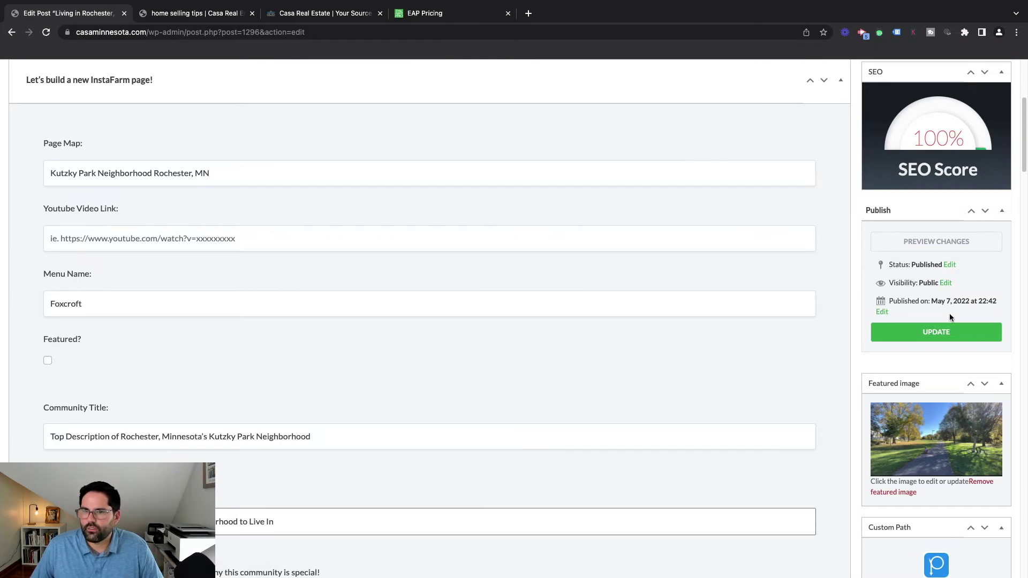
pyautogui.scroll(-3, 952, 332)
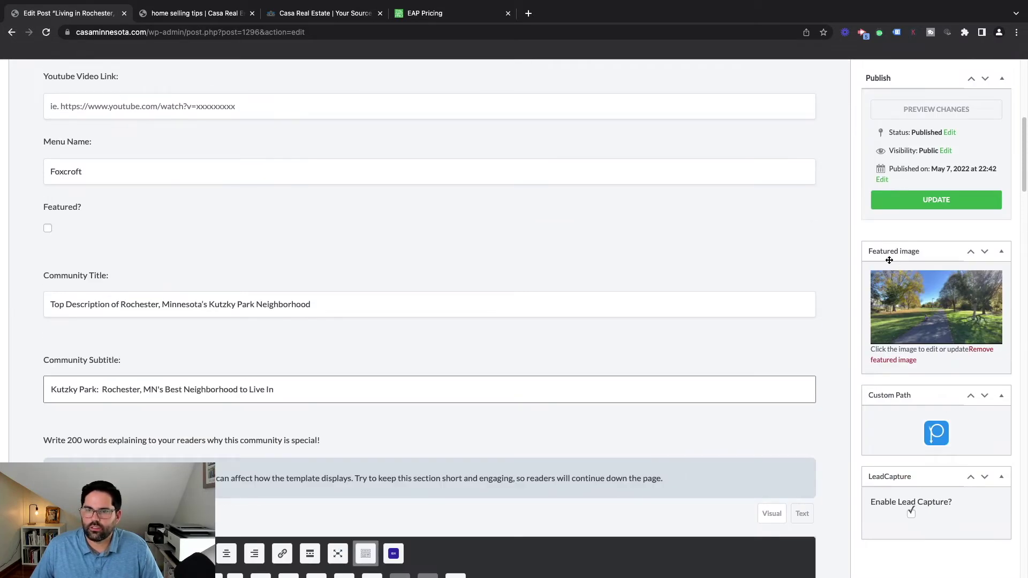
pyautogui.scroll(-1, 953, 388)
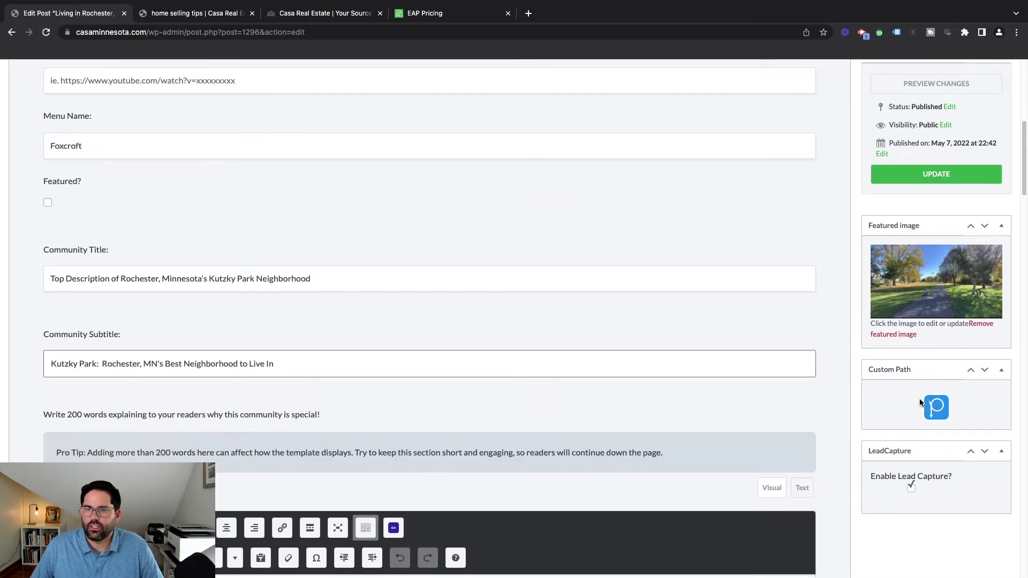
pyautogui.scroll(10, 857, 369)
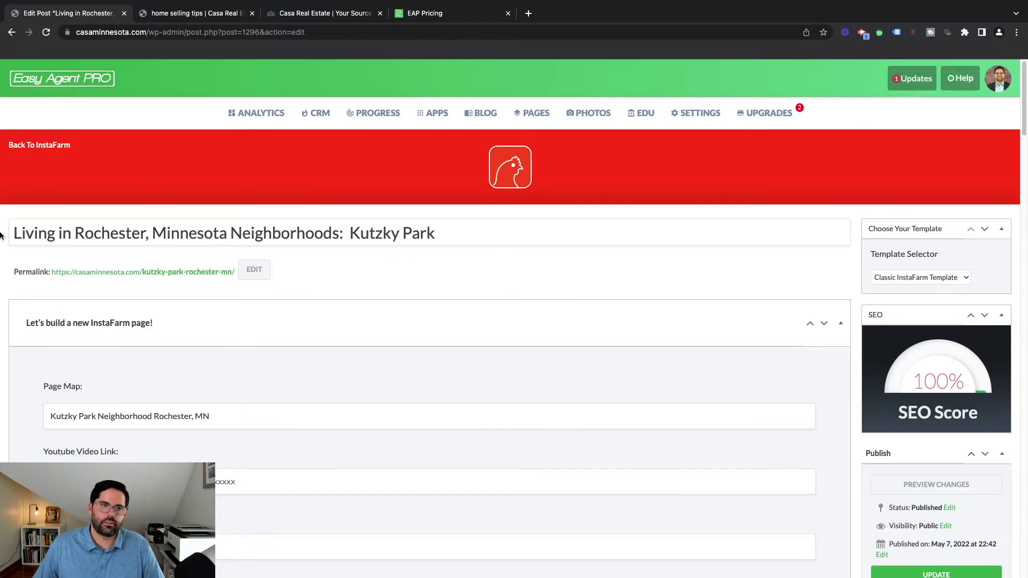
# Leave InstaFarm, browse Apps to SEO and Content, and open the Single Property app's Rochester listings
pyautogui.click(40, 145)
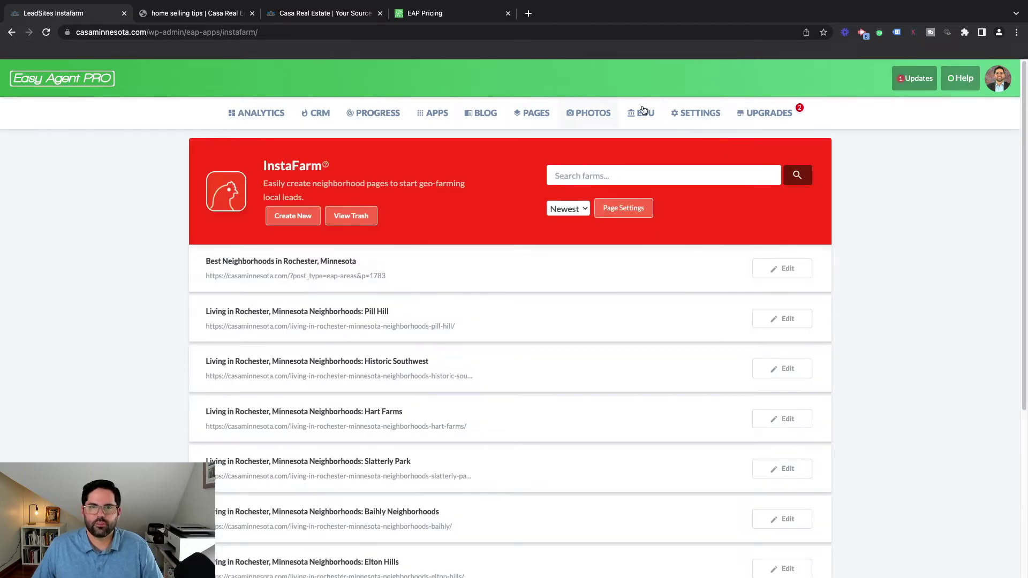
pyautogui.click(436, 112)
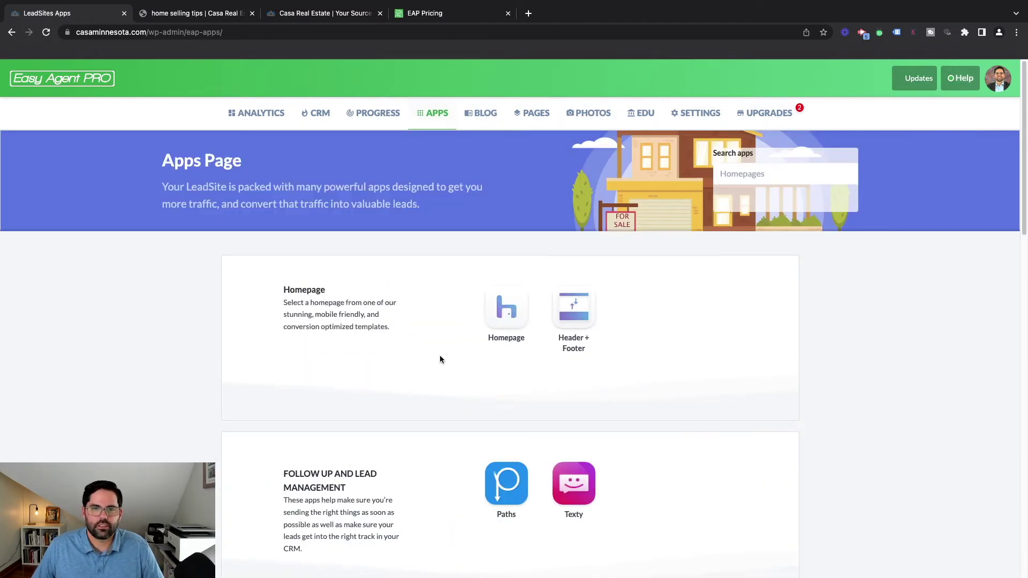
pyautogui.scroll(-7, 450, 369)
pyautogui.scroll(-4, 466, 378)
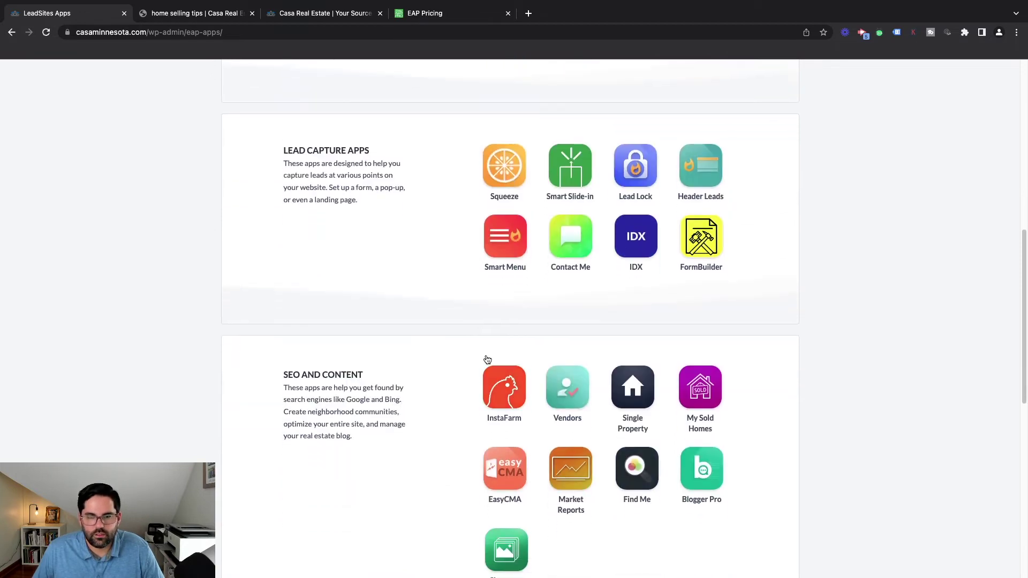
pyautogui.moveTo(512, 381)
pyautogui.scroll(-3, 512, 380)
pyautogui.moveTo(575, 257)
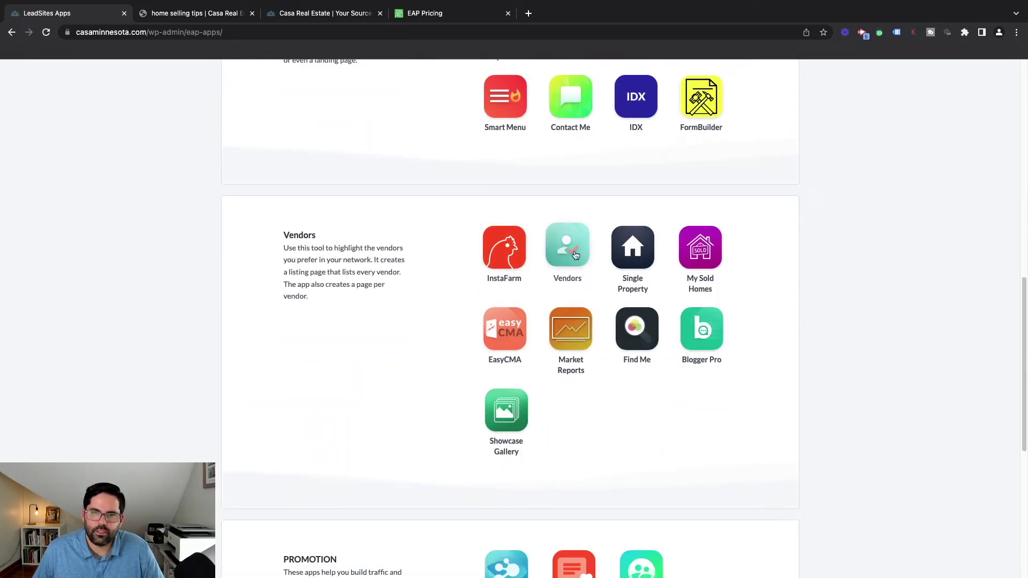
pyautogui.click(578, 246)
pyautogui.moveTo(637, 249)
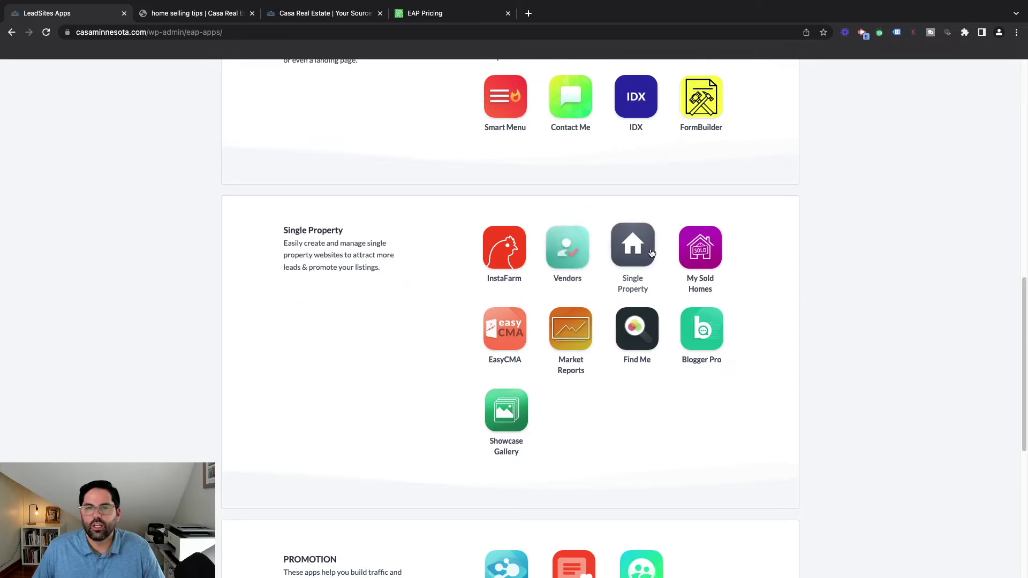
pyautogui.click(637, 247)
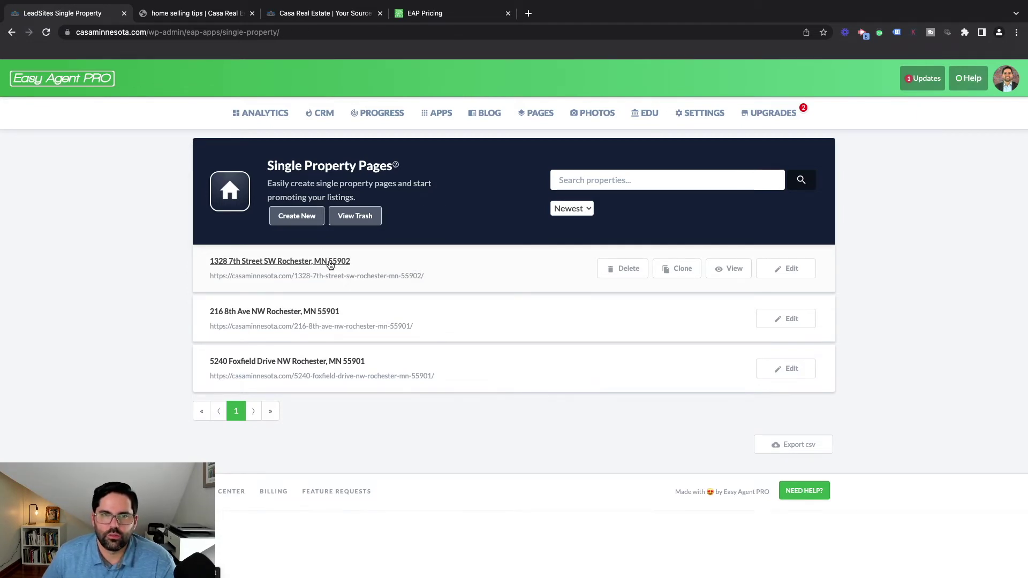
pyautogui.click(331, 262)
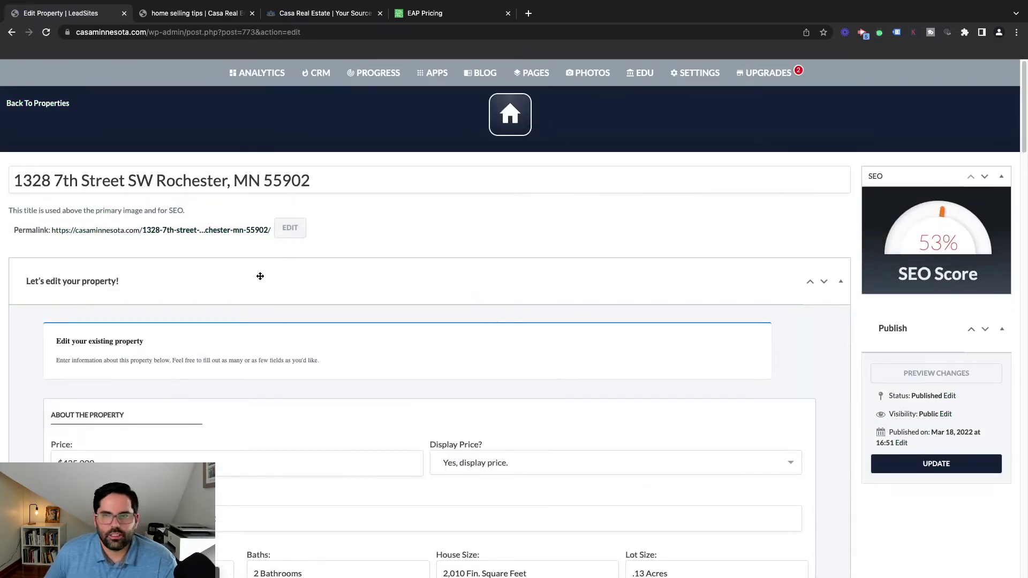
pyautogui.scroll(-3, 265, 283)
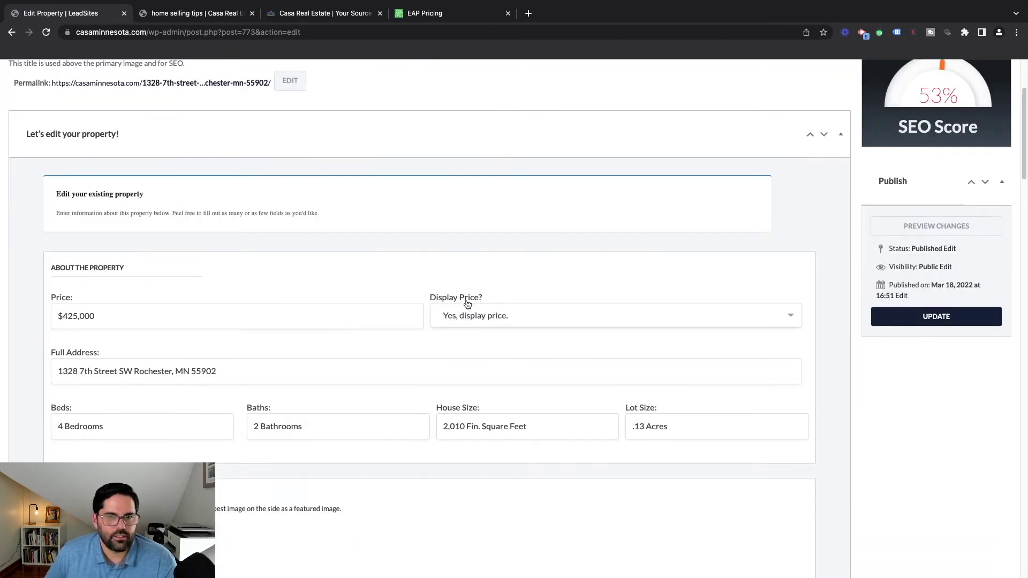
pyautogui.scroll(-6, 471, 300)
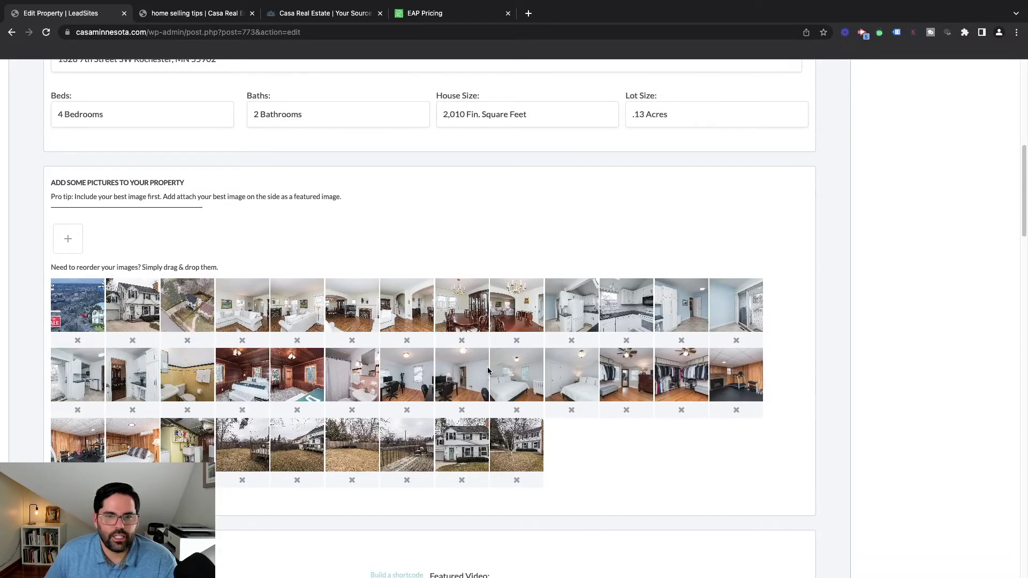
pyautogui.scroll(3, 375, 395)
pyautogui.scroll(-8, 369, 234)
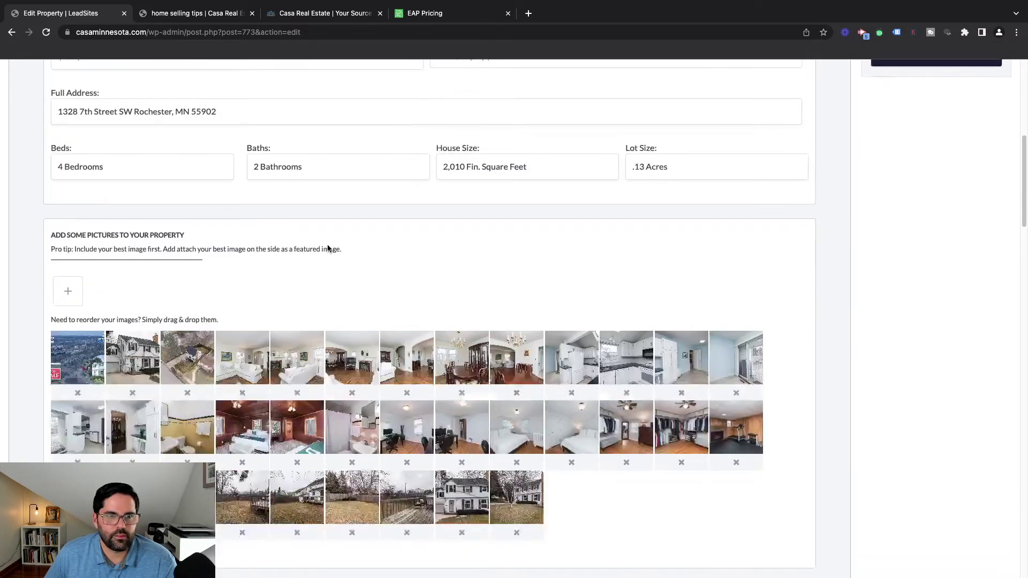
pyautogui.scroll(-7, 376, 305)
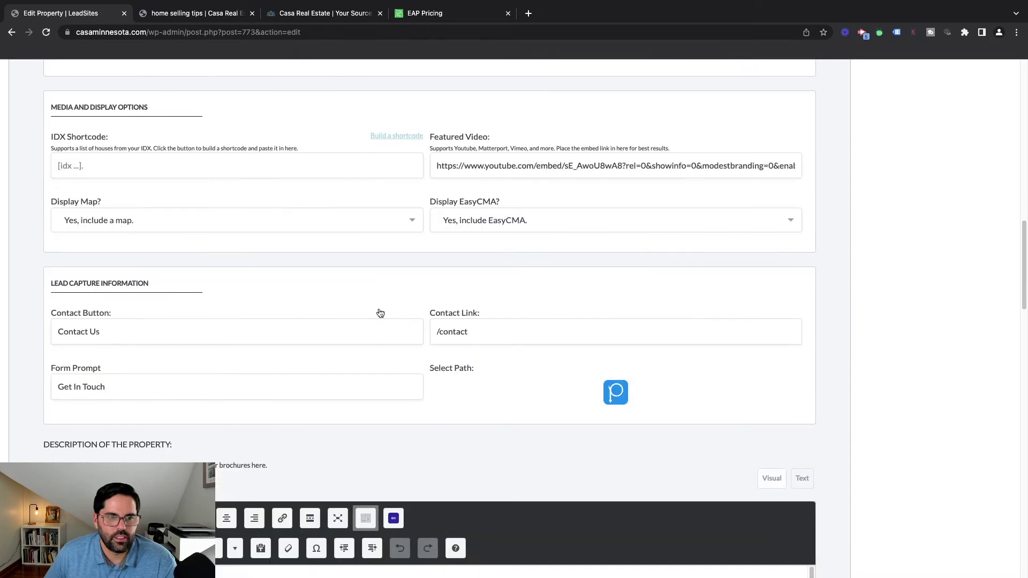
pyautogui.scroll(-3, 371, 515)
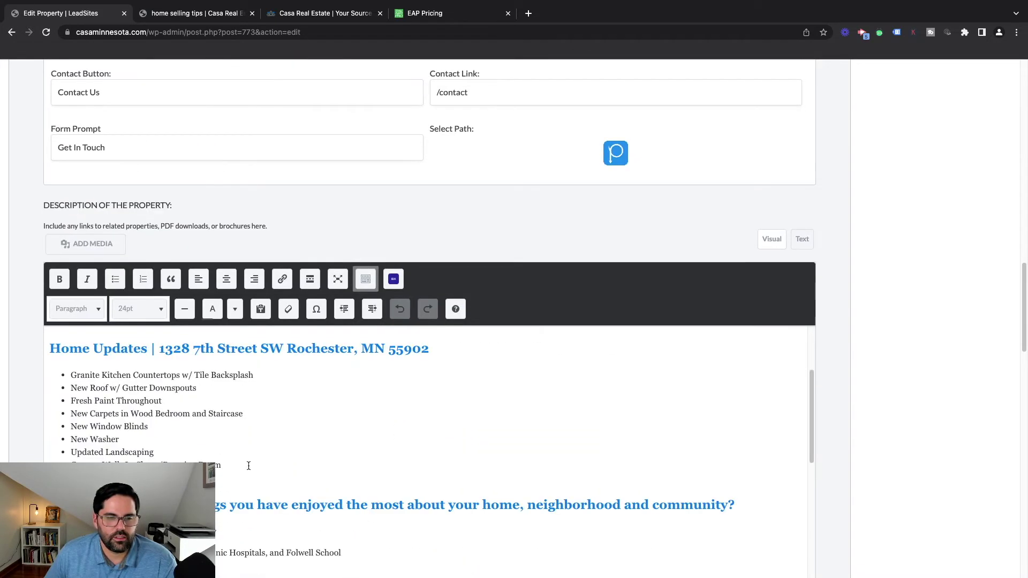
pyautogui.scroll(3, 247, 466)
pyautogui.scroll(8, 862, 343)
pyautogui.scroll(9, 863, 340)
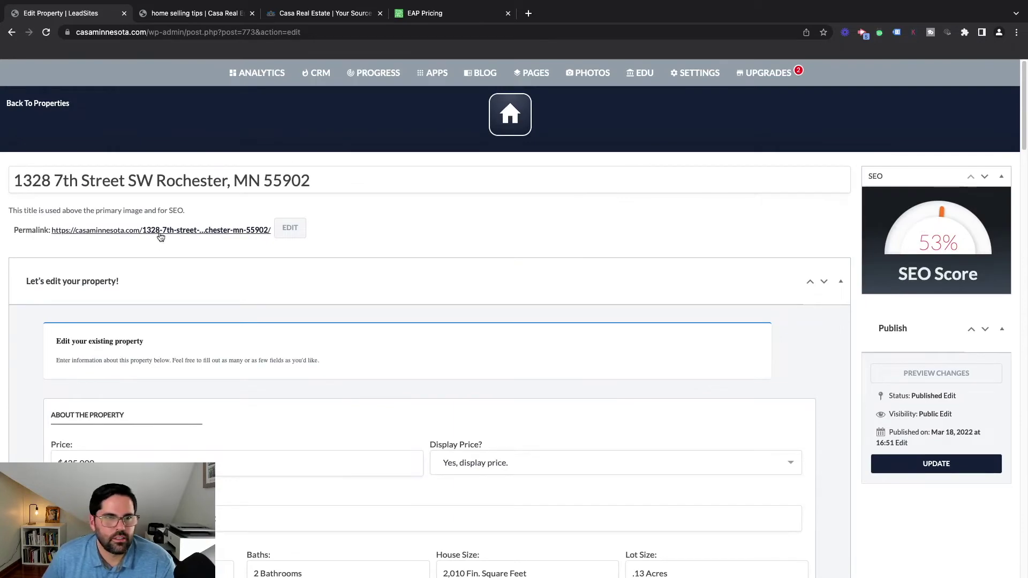
pyautogui.click(164, 231)
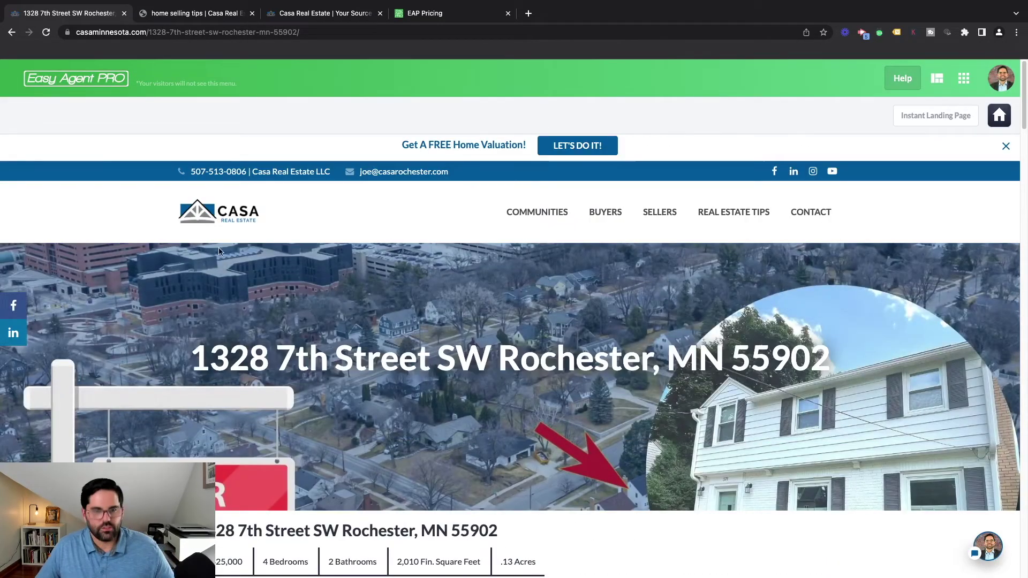
pyautogui.moveTo(503, 238)
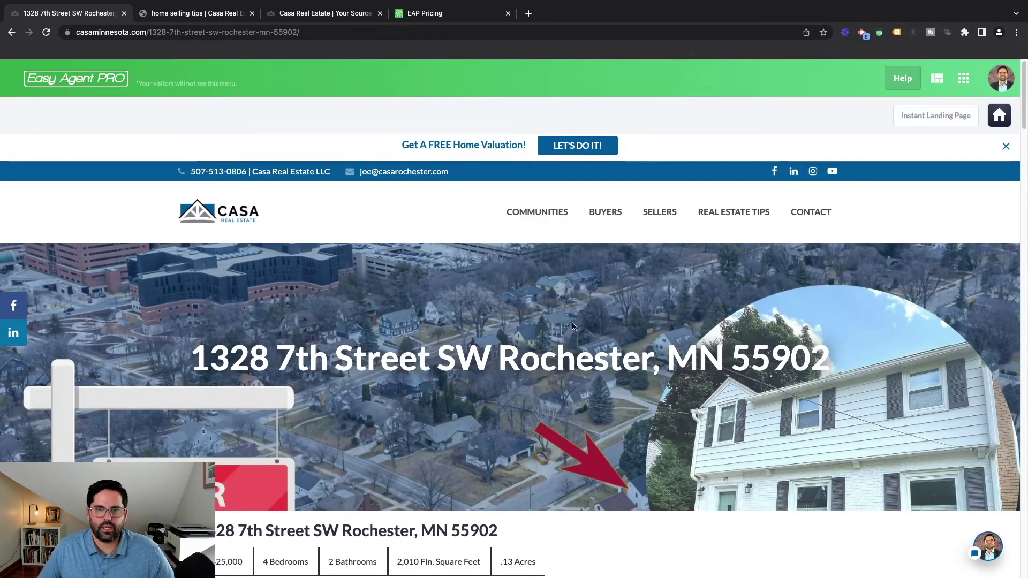
pyautogui.scroll(-1, 633, 331)
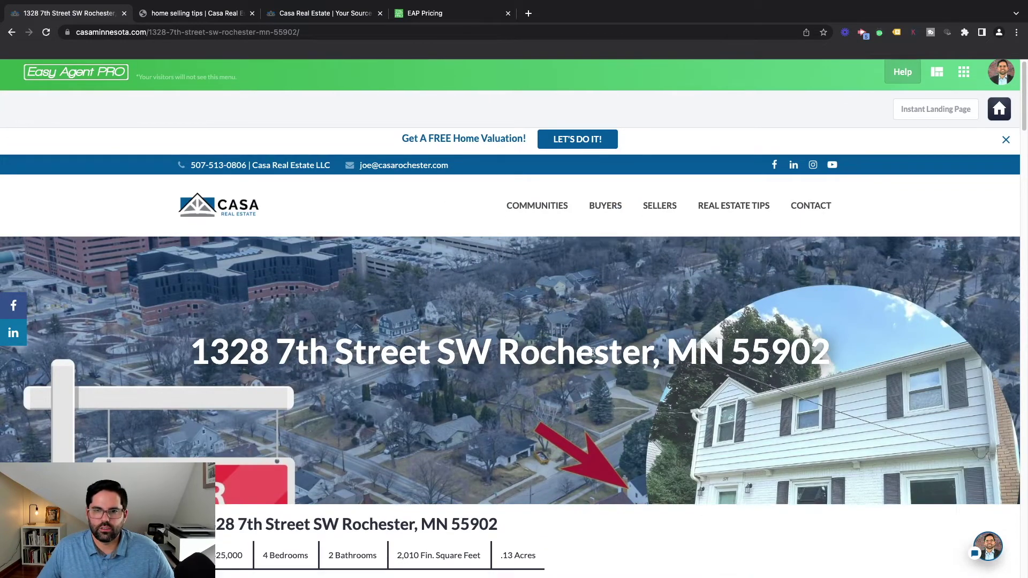
pyautogui.scroll(-3, 434, 256)
pyautogui.scroll(1, 467, 370)
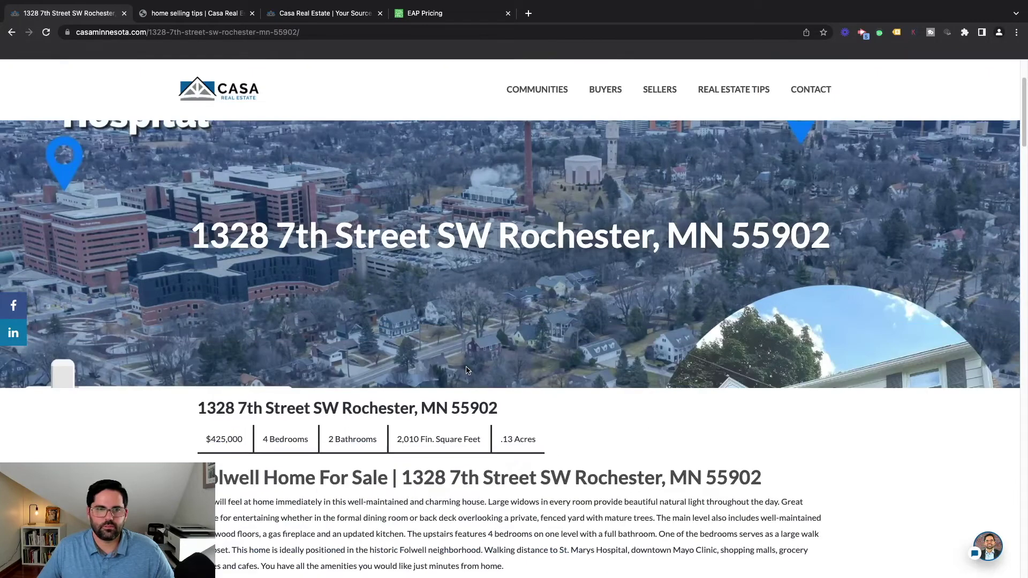
pyautogui.scroll(-3, 216, 336)
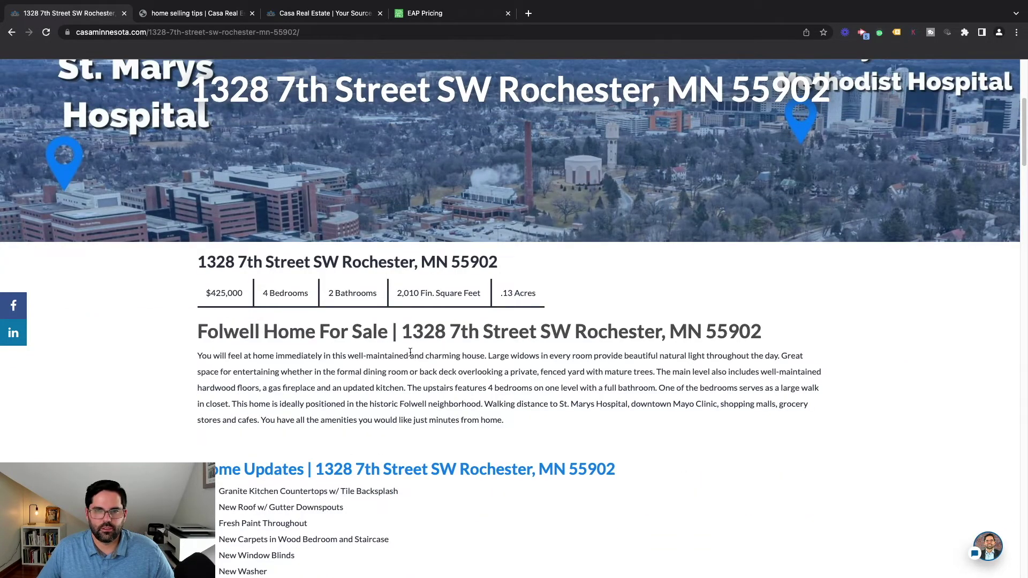
pyautogui.scroll(-4, 412, 404)
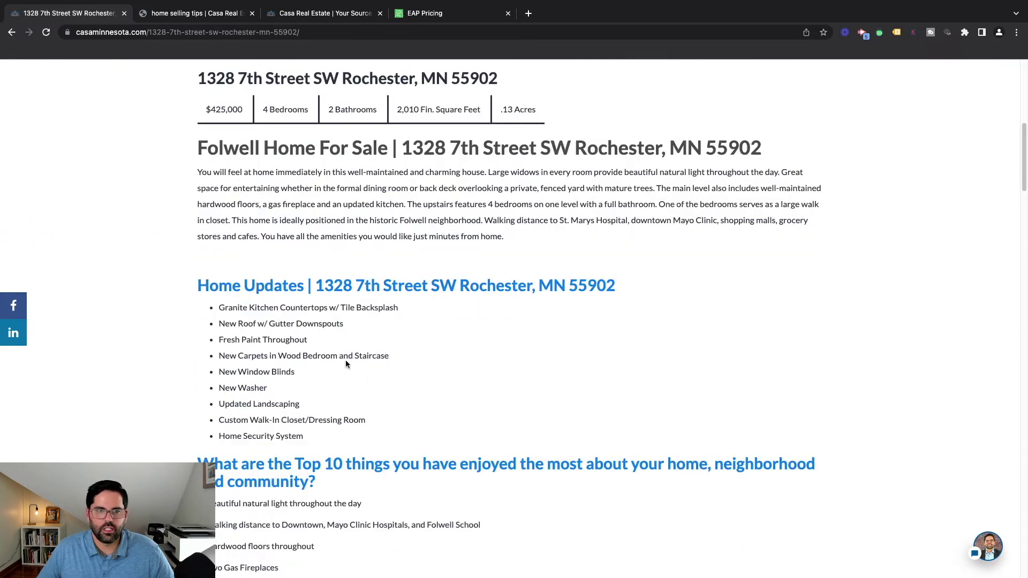
pyautogui.scroll(-3, 413, 269)
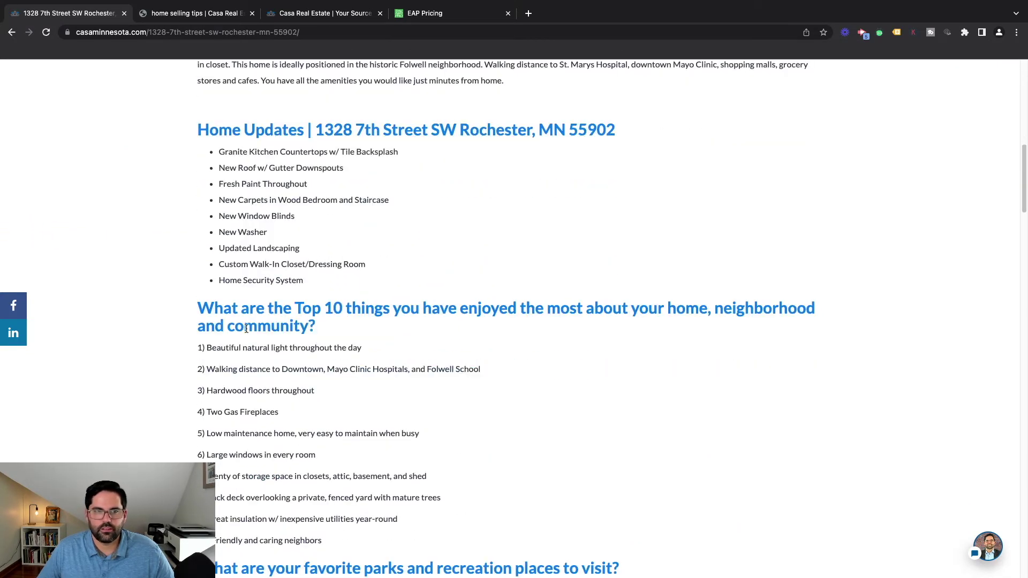
pyautogui.scroll(-5, 650, 314)
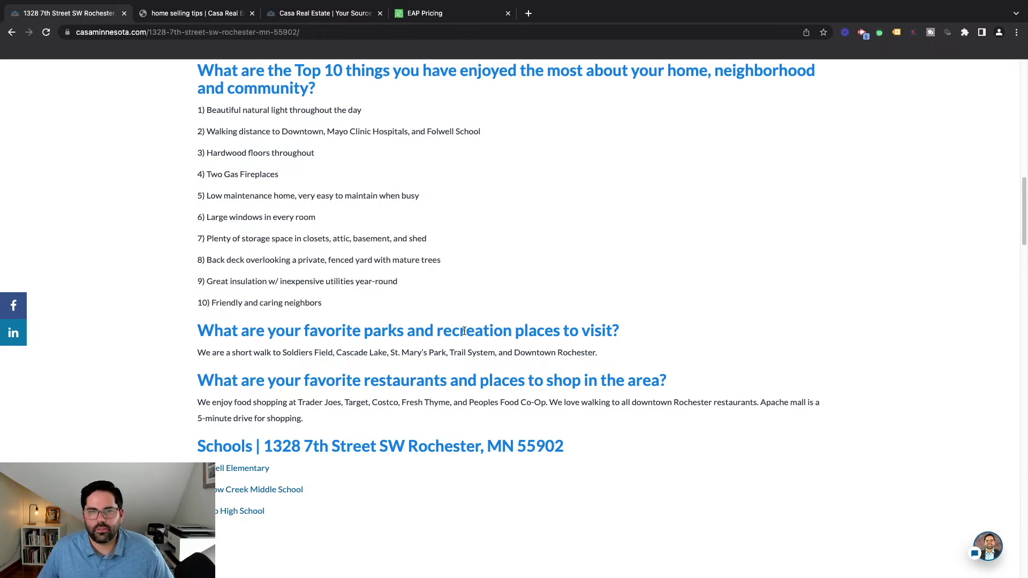
# Scroll through the rest of the live listing's description and details, then return to the top
pyautogui.scroll(-1, 468, 330)
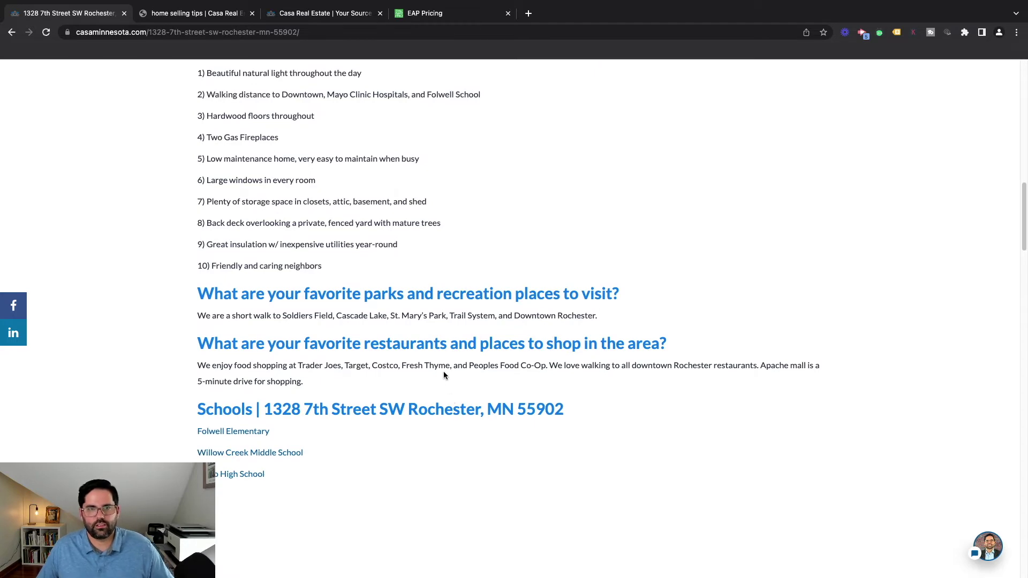
pyautogui.scroll(-10, 444, 371)
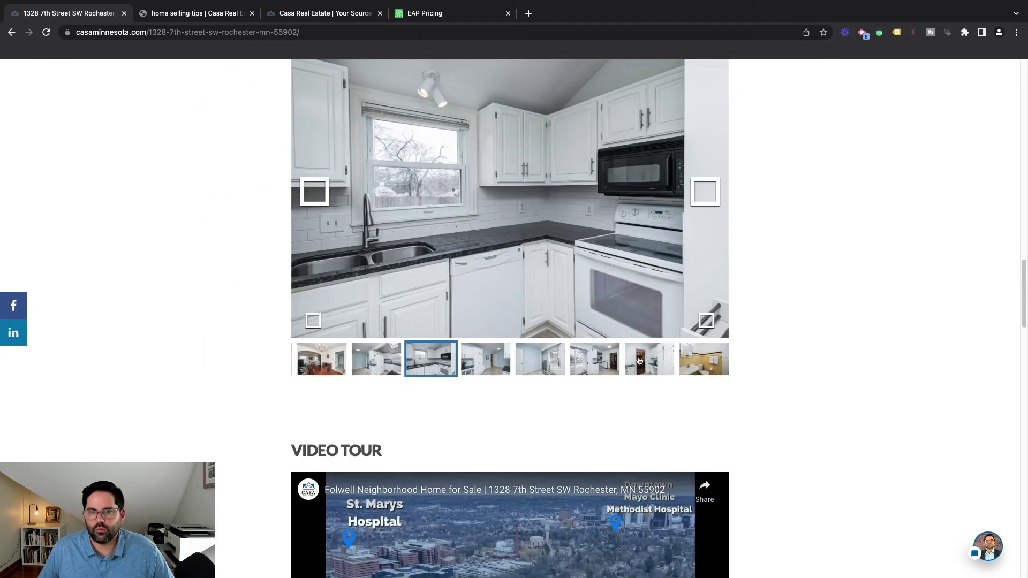
pyautogui.scroll(-2, 639, 360)
pyautogui.scroll(-3, 493, 345)
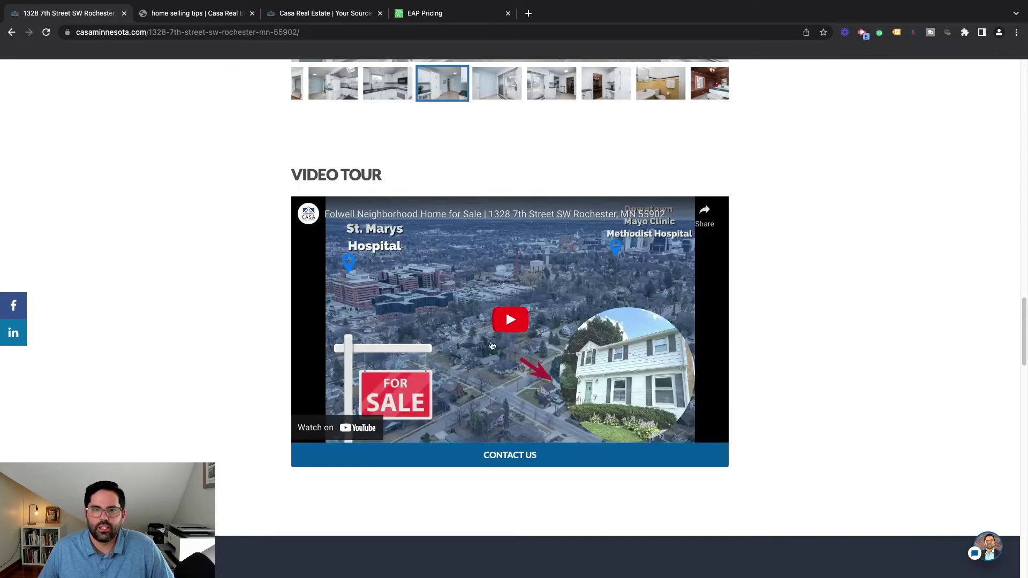
pyautogui.scroll(-1, 501, 339)
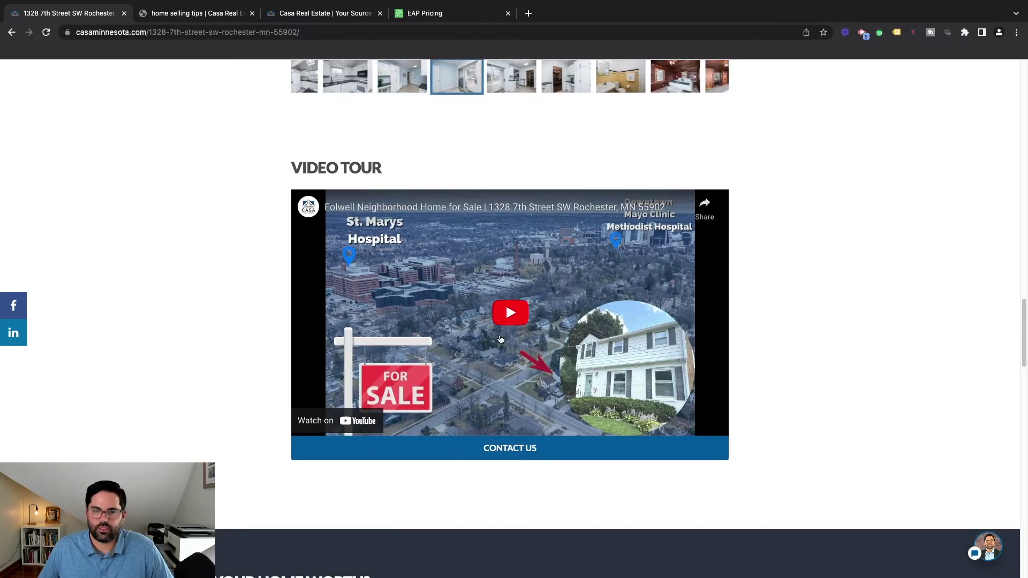
pyautogui.scroll(-10, 510, 318)
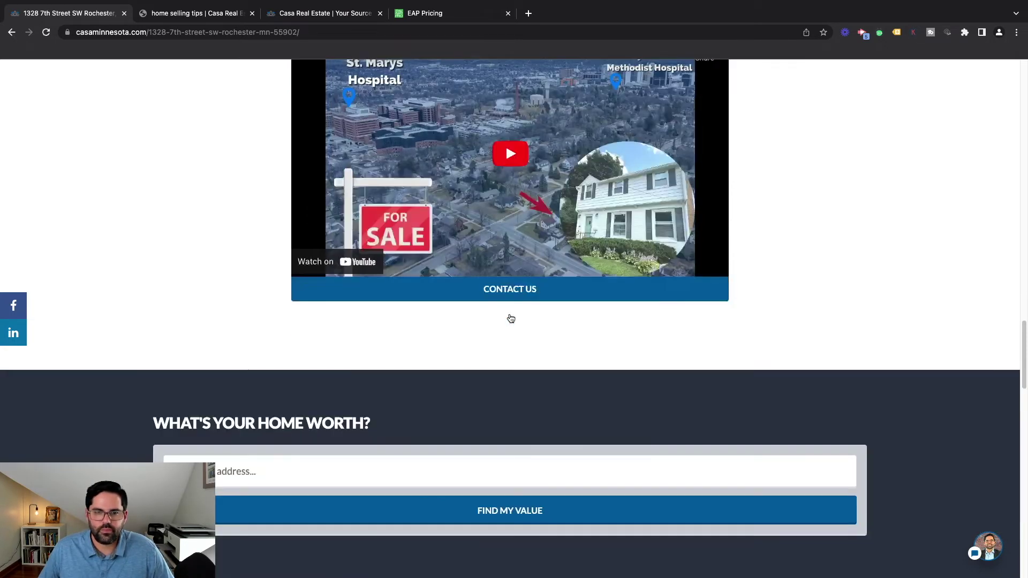
pyautogui.scroll(-6, 544, 389)
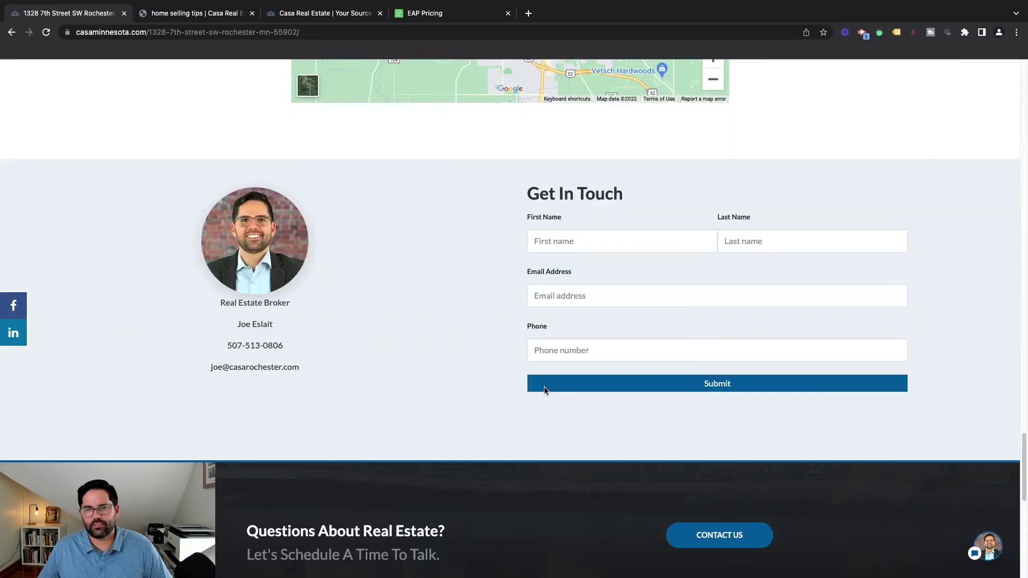
pyautogui.scroll(-4, 385, 404)
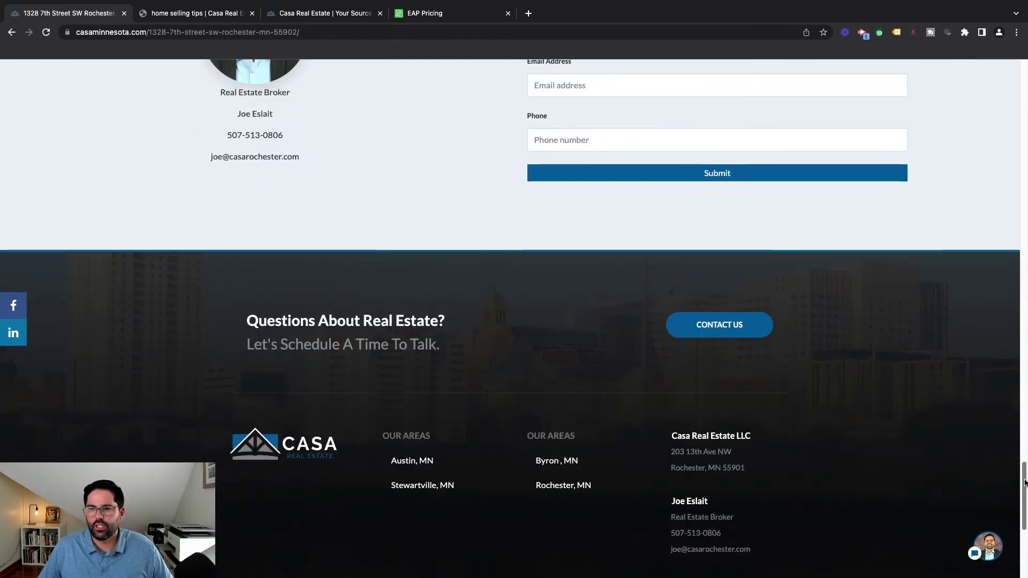
pyautogui.moveTo(1022, 478); pyautogui.dragTo(1022, 81)
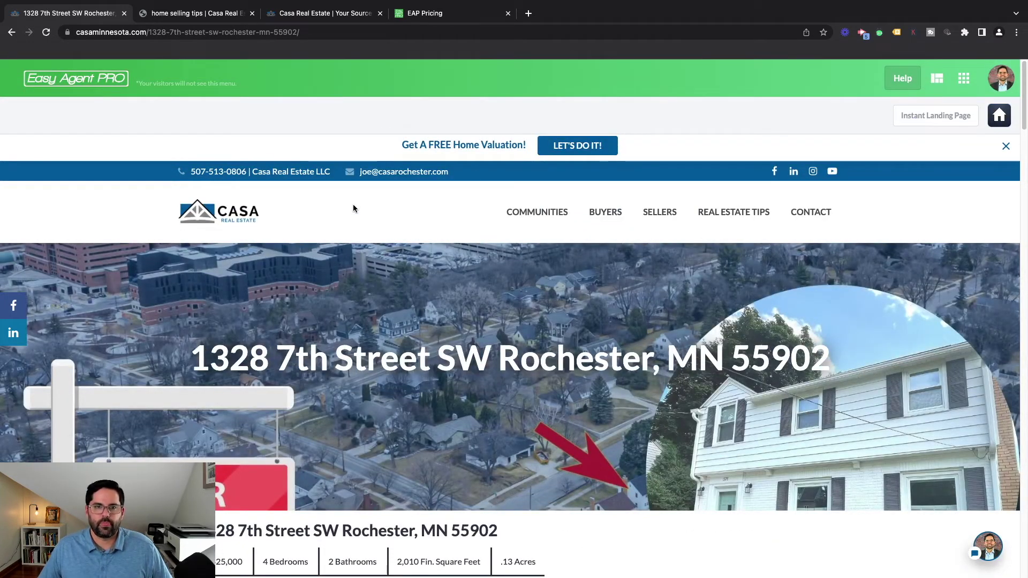
pyautogui.scroll(-1, 592, 298)
pyautogui.scroll(-4, 592, 298)
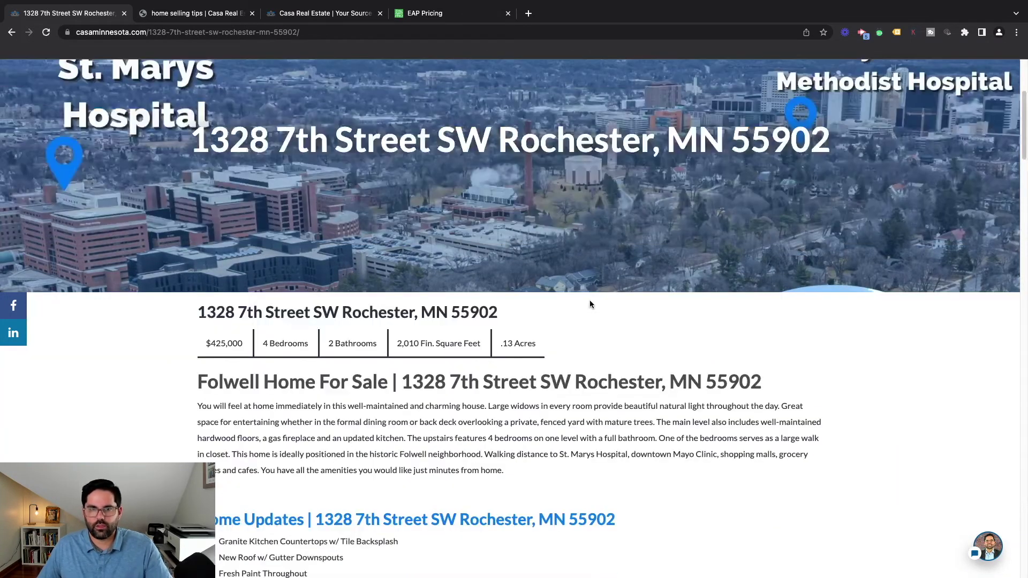
pyautogui.scroll(-1, 590, 303)
pyautogui.scroll(5, 590, 303)
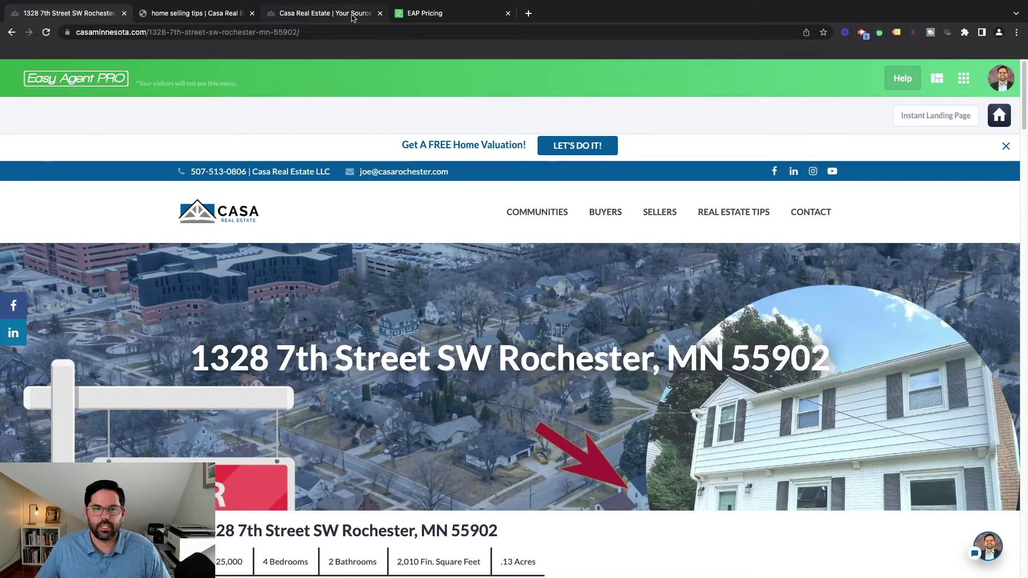
# Return from the property pages to Apps and open the Find Me SEO app at Homepage SEO
pyautogui.click(11, 32)
pyautogui.click(11, 33)
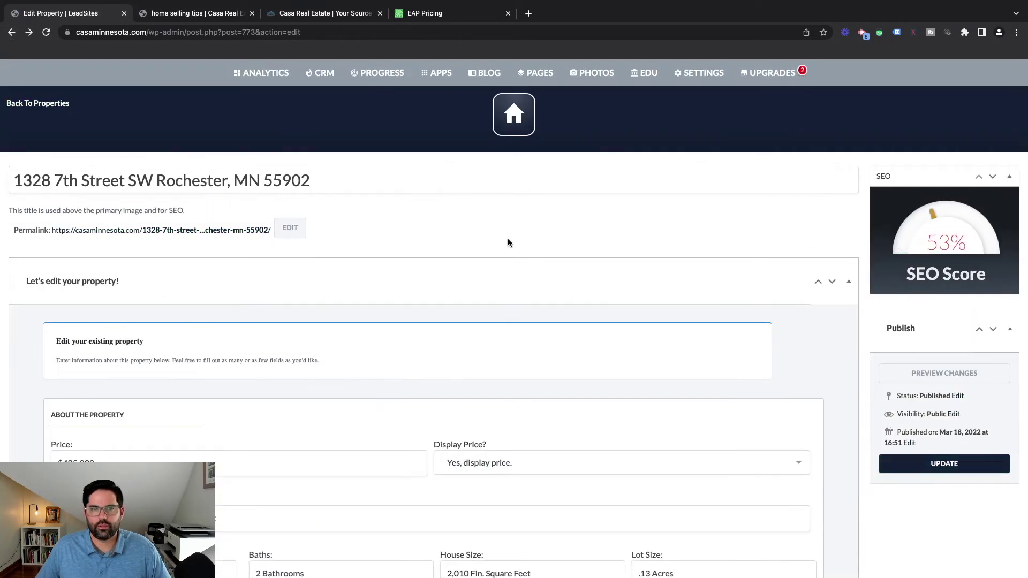
pyautogui.click(14, 107)
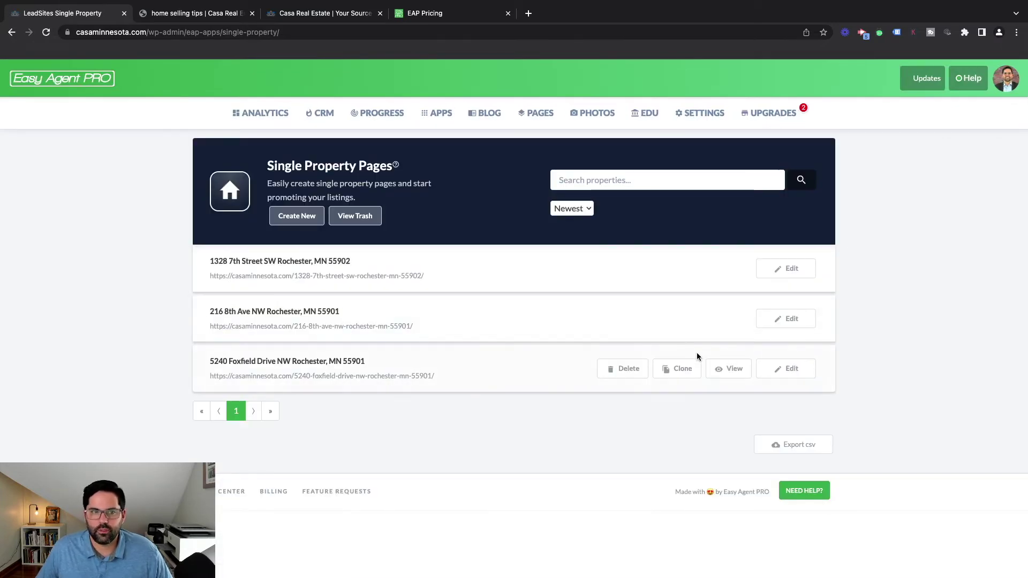
pyautogui.click(436, 113)
pyautogui.scroll(-10, 573, 284)
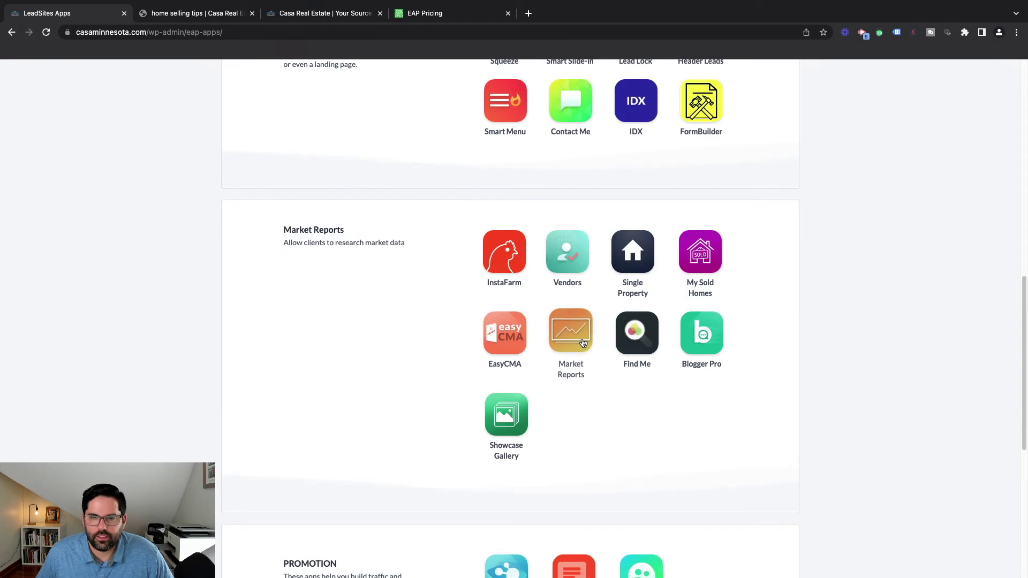
pyautogui.moveTo(637, 344)
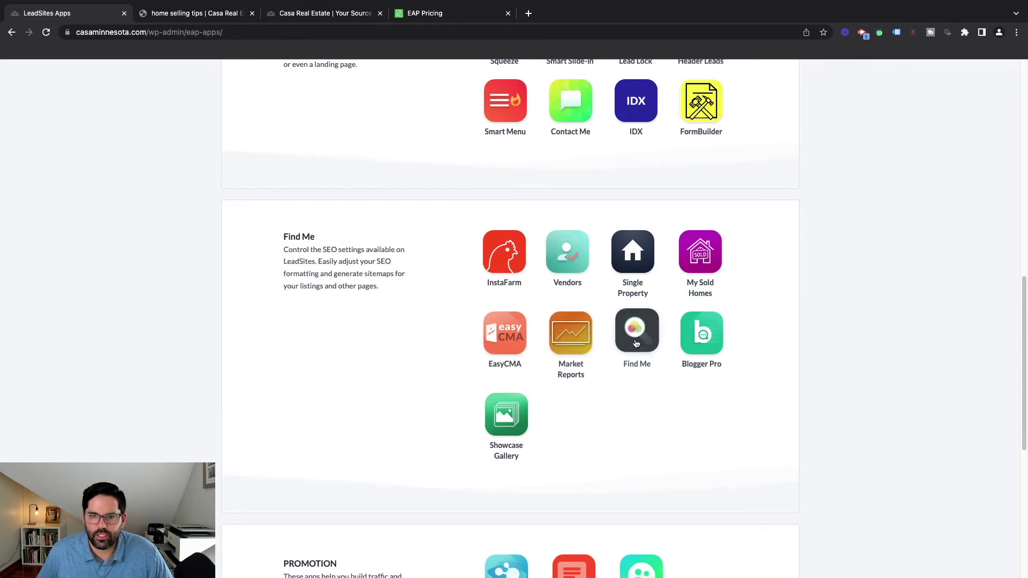
pyautogui.click(637, 343)
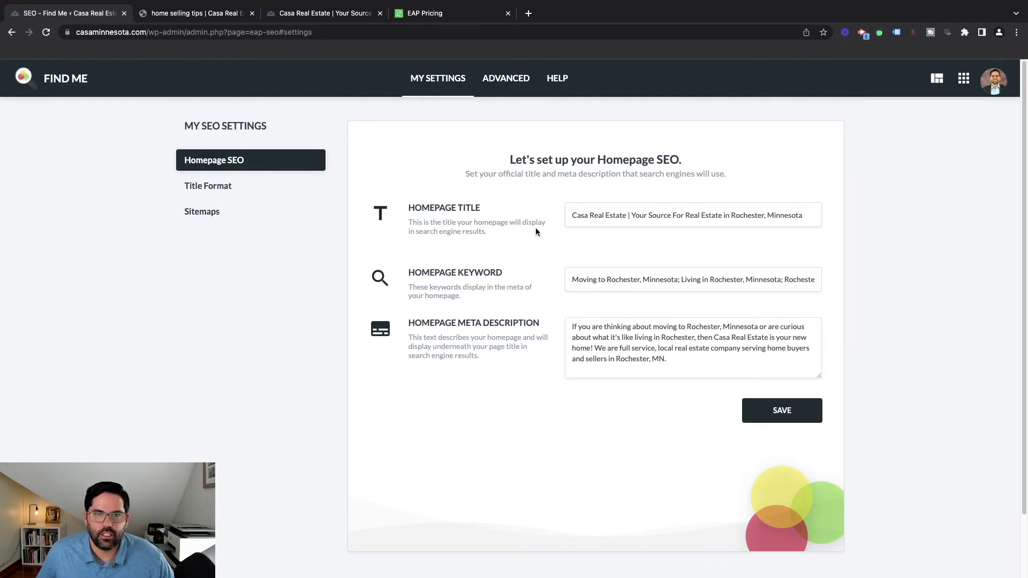
# Focus Homepage Title, then view the 'Page Name | Business Name' format for Casa Real Estate LLC
pyautogui.click(573, 219)
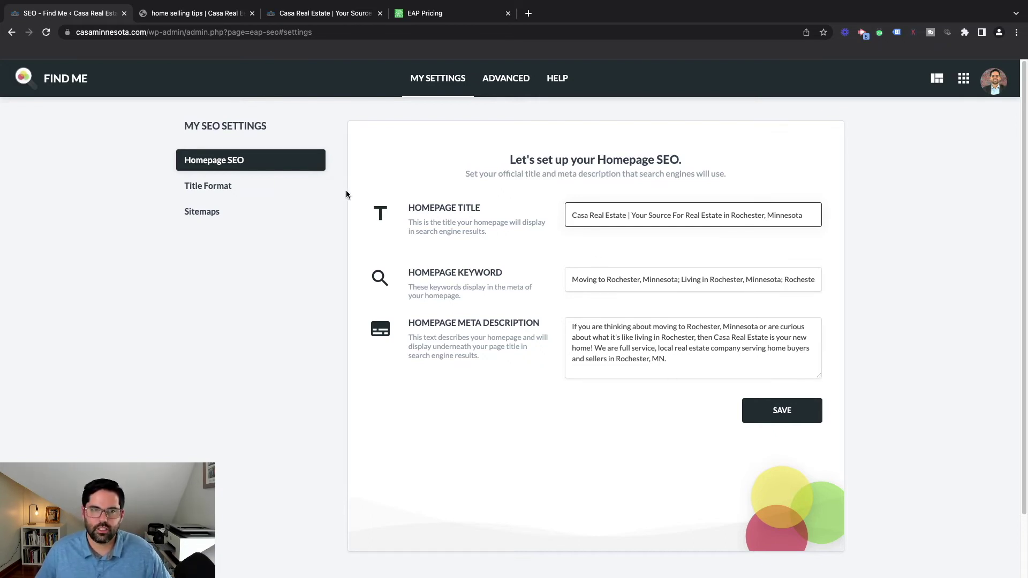
pyautogui.click(246, 195)
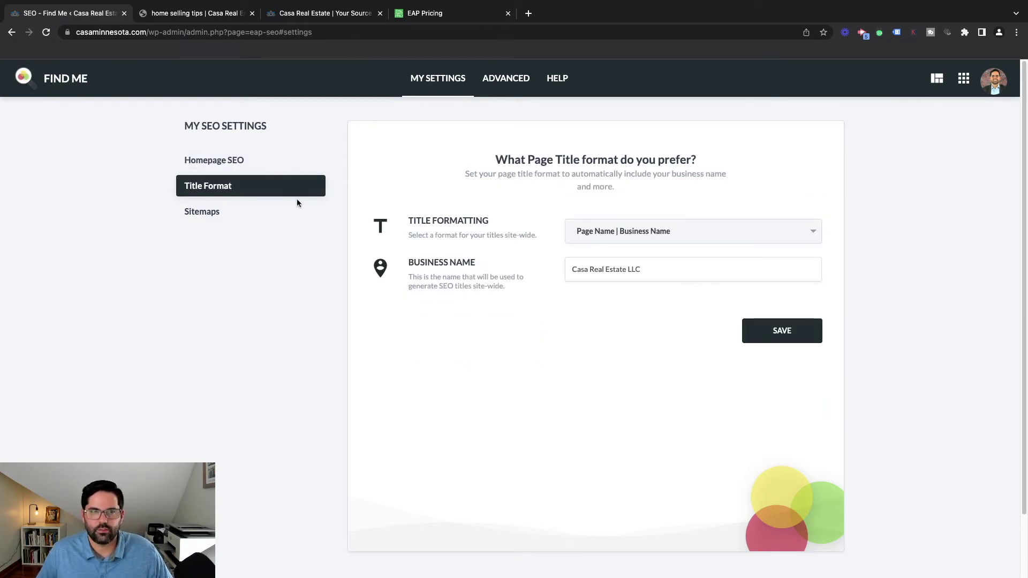
# Review Sitemaps with posts in sitemap and sitemap generator on, then go back to Apps
pyautogui.click(271, 220)
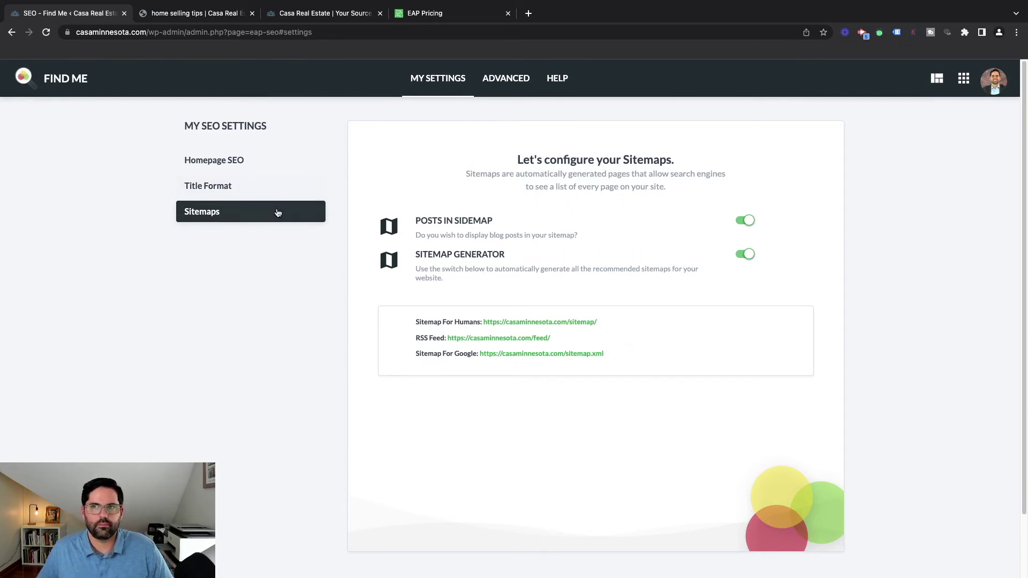
pyautogui.click(959, 91)
# Open the Team App with four teammates and launch the live Meet Our Team page in a new tab
pyautogui.scroll(-20, 532, 362)
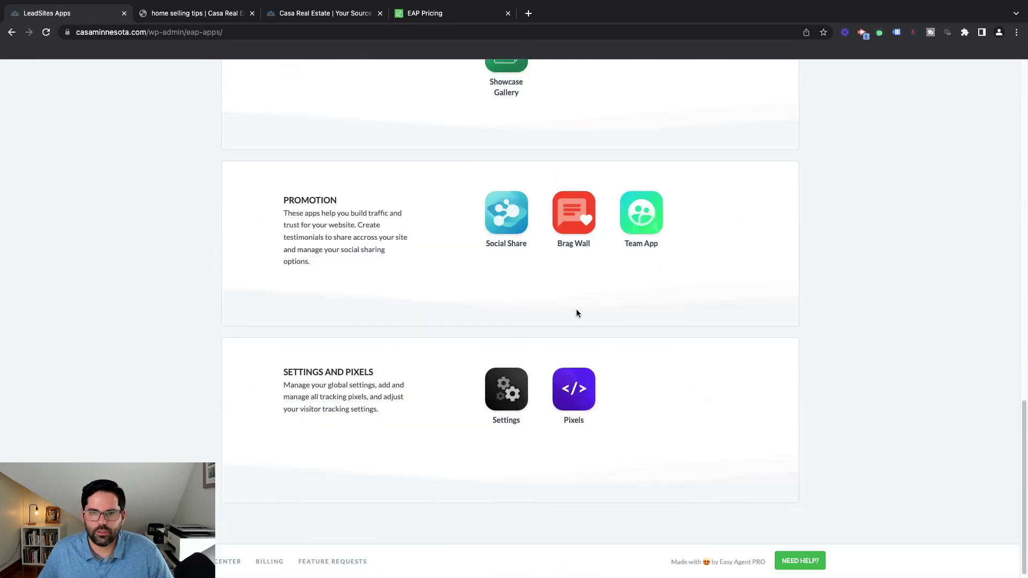
pyautogui.click(641, 228)
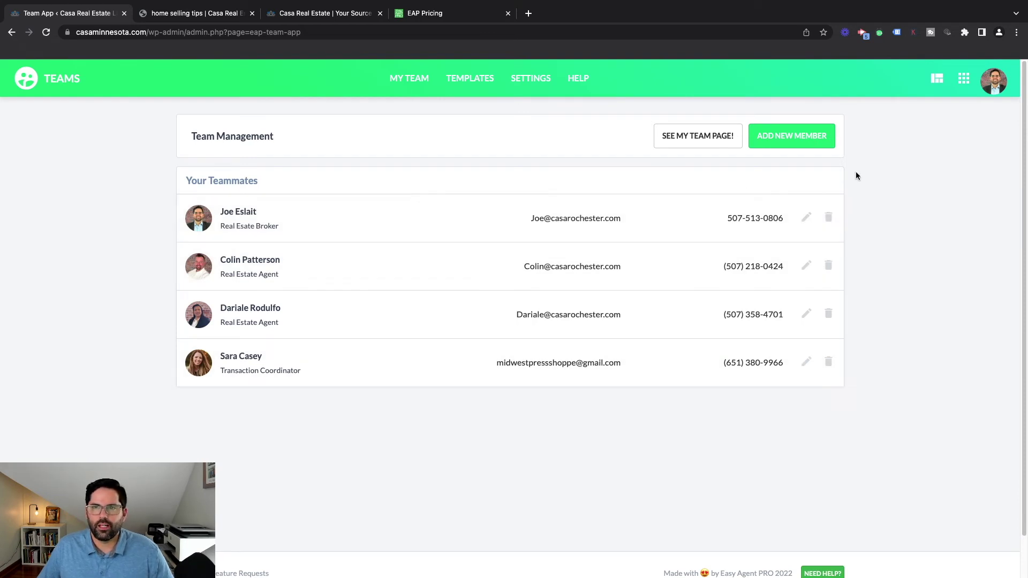
pyautogui.click(711, 147)
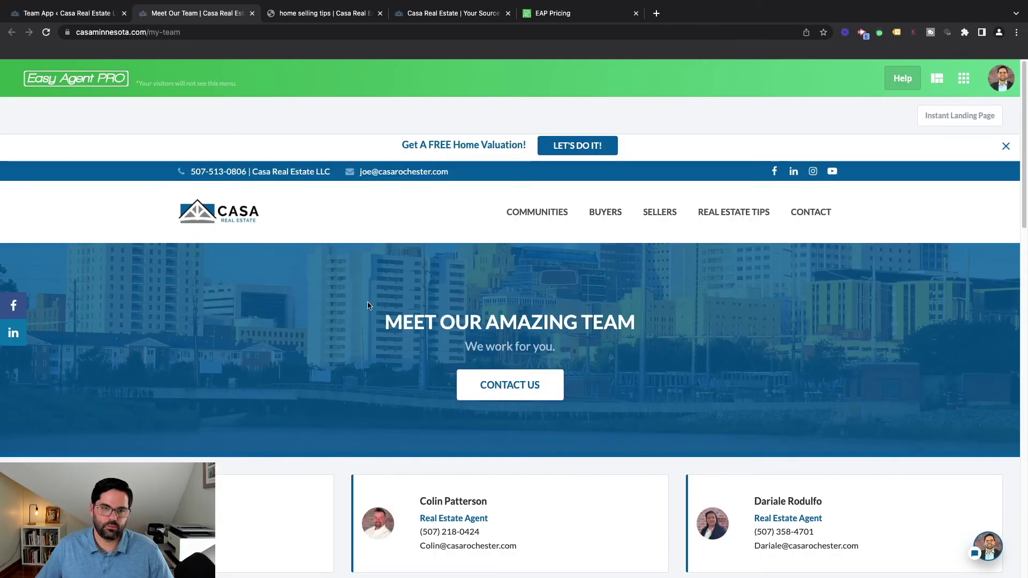
# Open a teammate's profile from the team page and browse their bio, listings map and listing cards
pyautogui.scroll(-3, 367, 306)
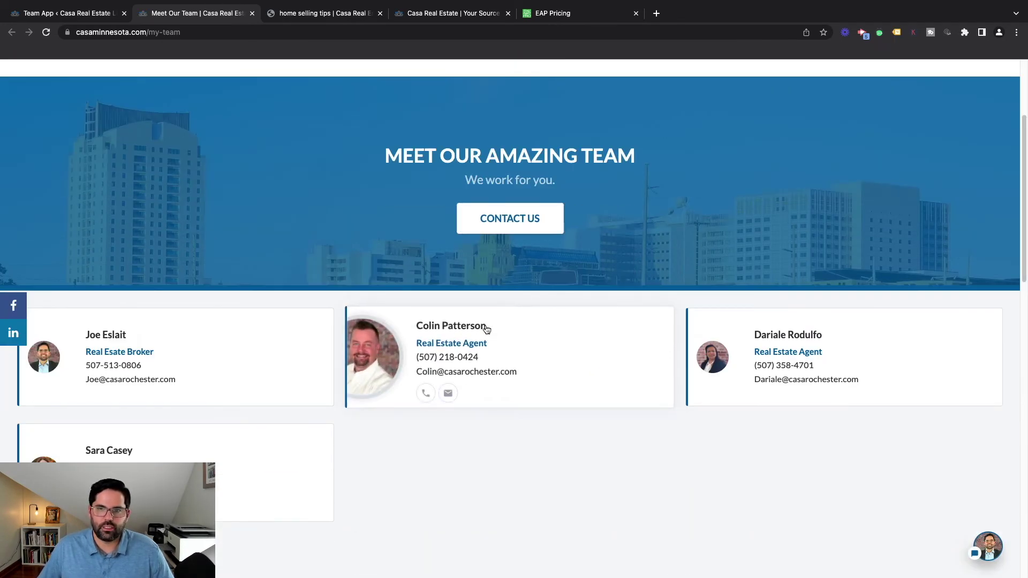
pyautogui.click(470, 321)
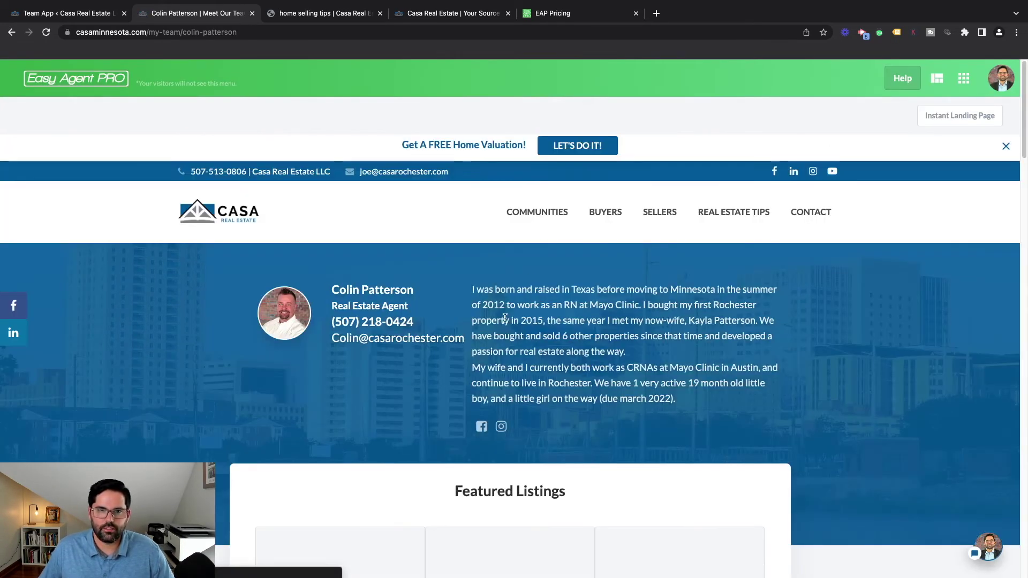
pyautogui.scroll(-10, 589, 405)
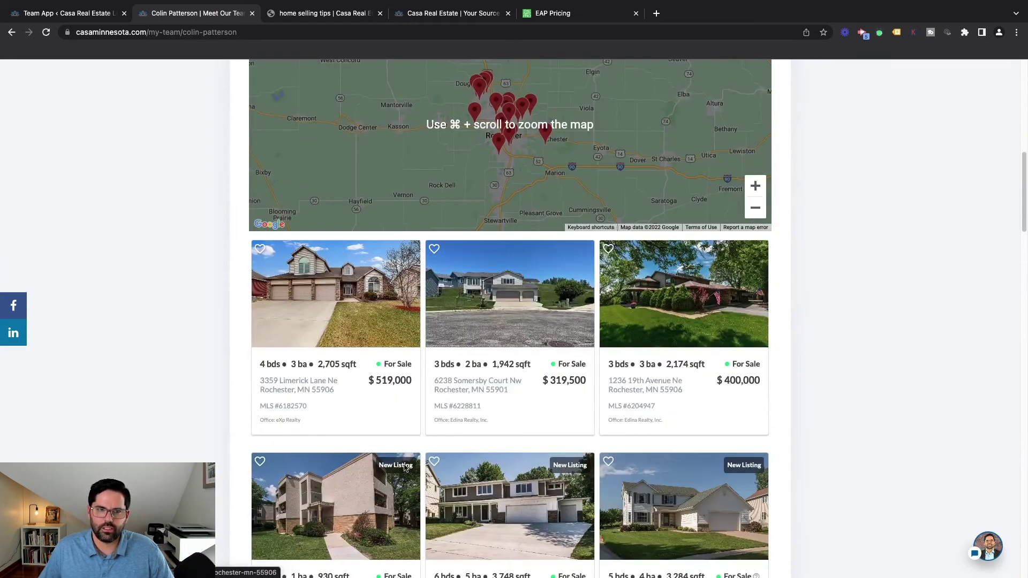
pyautogui.scroll(-3, 460, 423)
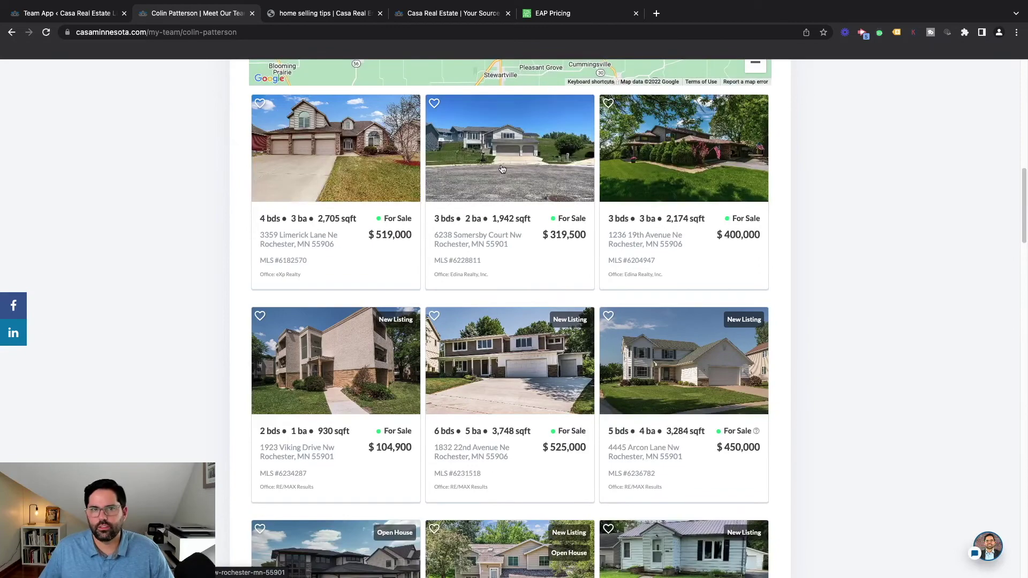
pyautogui.scroll(-2, 590, 346)
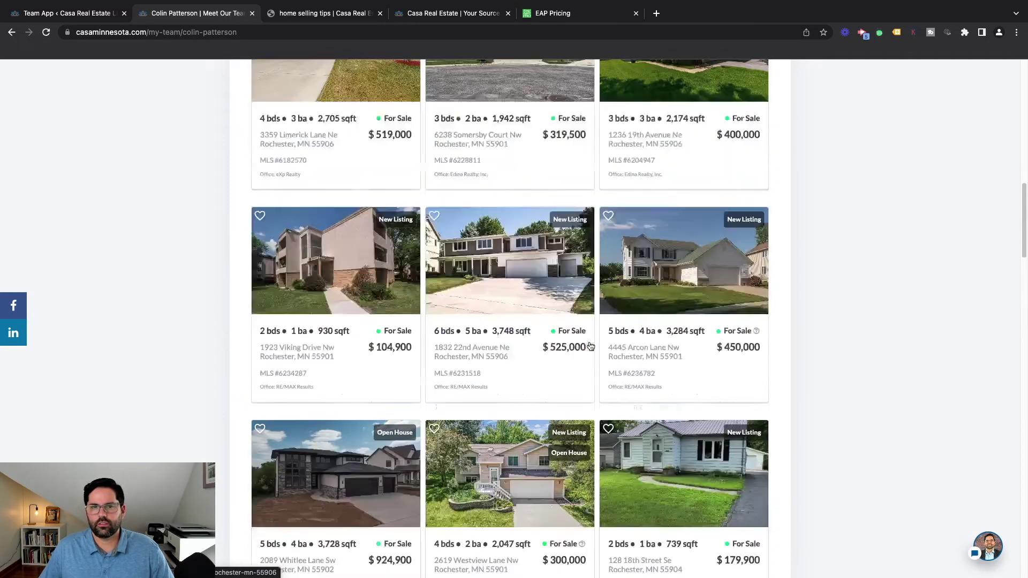
pyautogui.scroll(5, 605, 374)
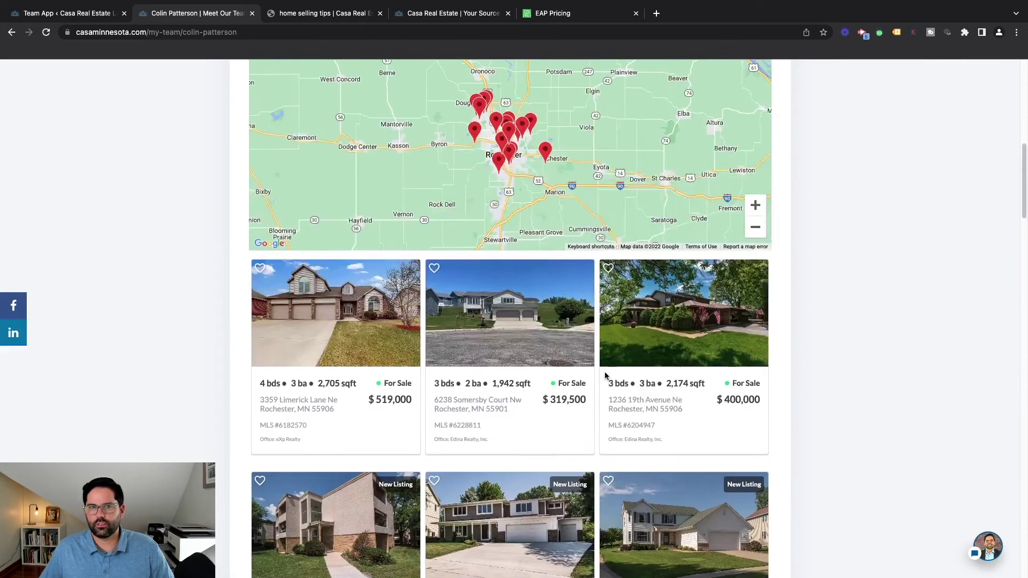
pyautogui.scroll(10, 605, 374)
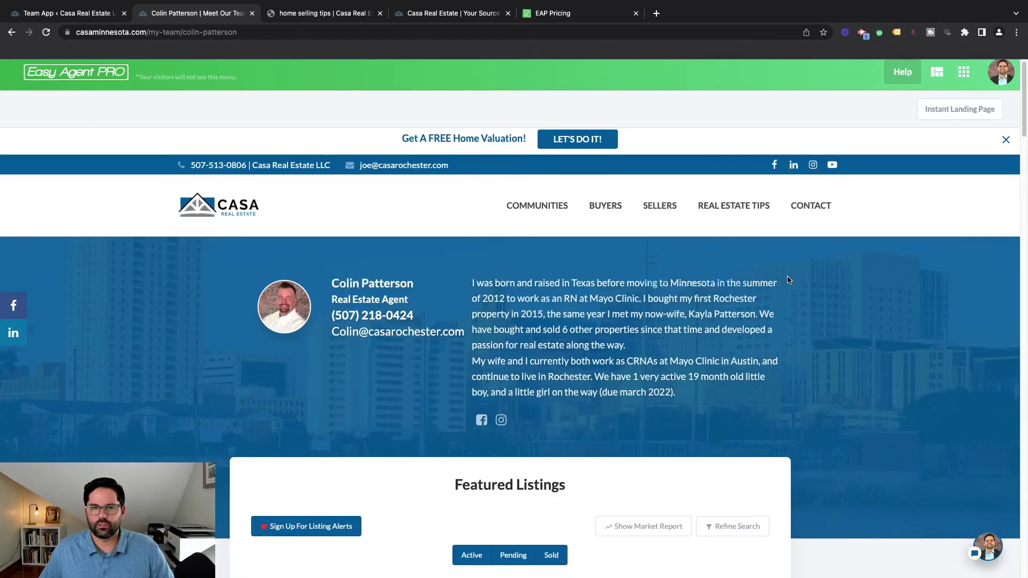
pyautogui.scroll(-20, 789, 280)
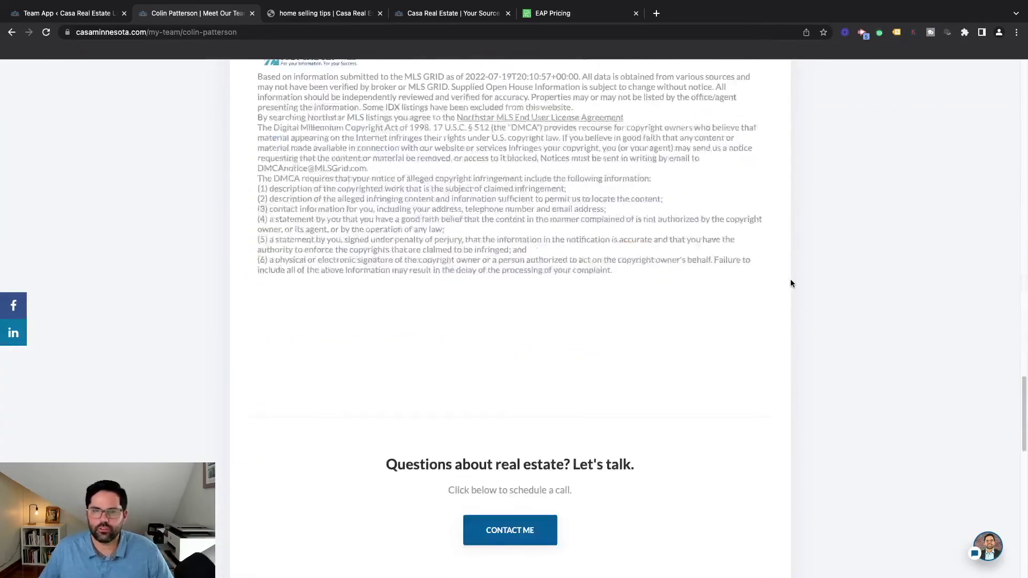
pyautogui.scroll(20, 792, 284)
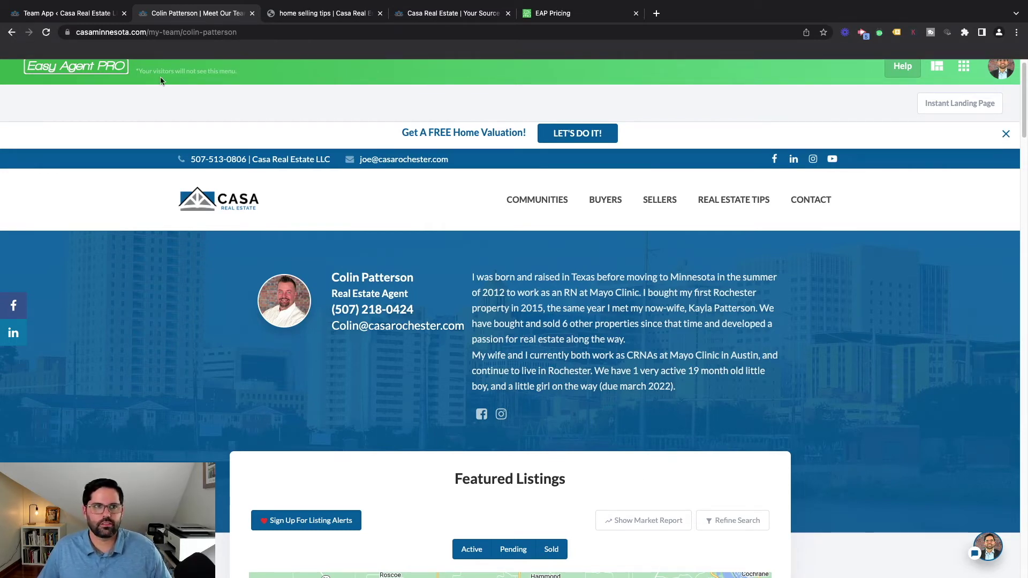
# Go back to the Apps page and open the global site Settings
pyautogui.click(964, 69)
pyautogui.scroll(-15, 631, 407)
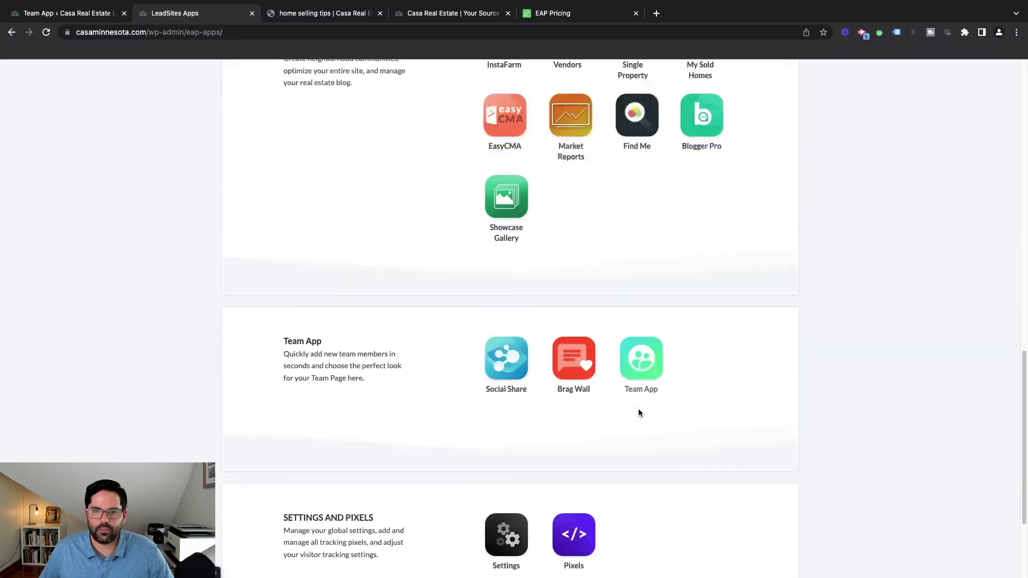
pyautogui.scroll(-3, 638, 409)
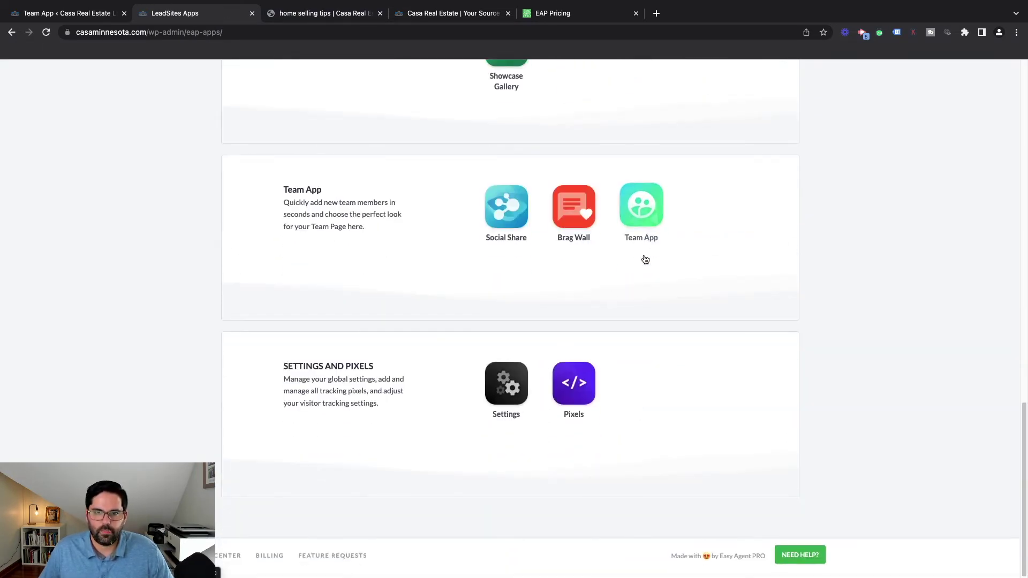
pyautogui.click(513, 390)
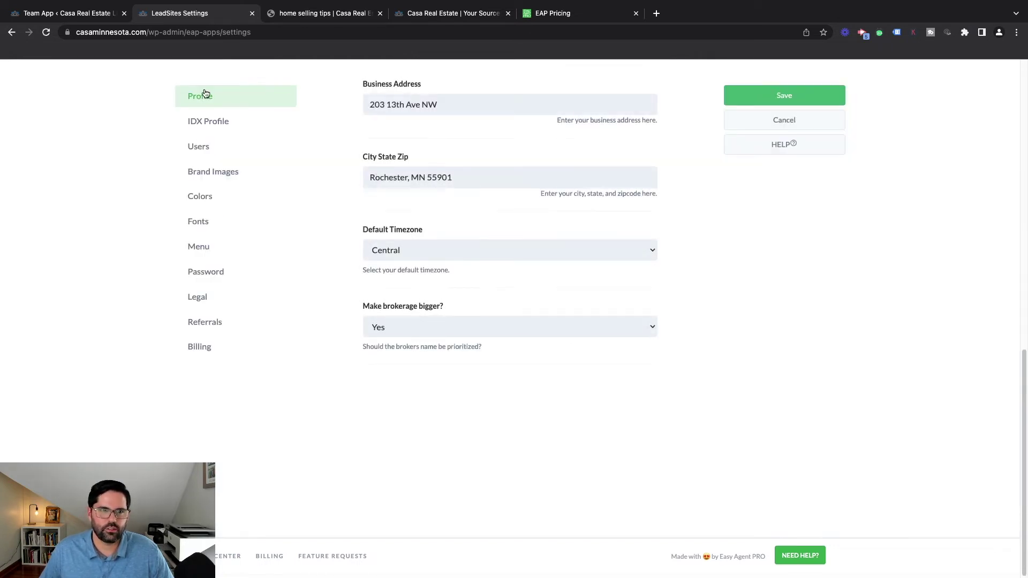
# Review the Menu Editor: Communities nesting Rochester's neighborhood pages, then Buyers and Sellers menus
pyautogui.click(199, 246)
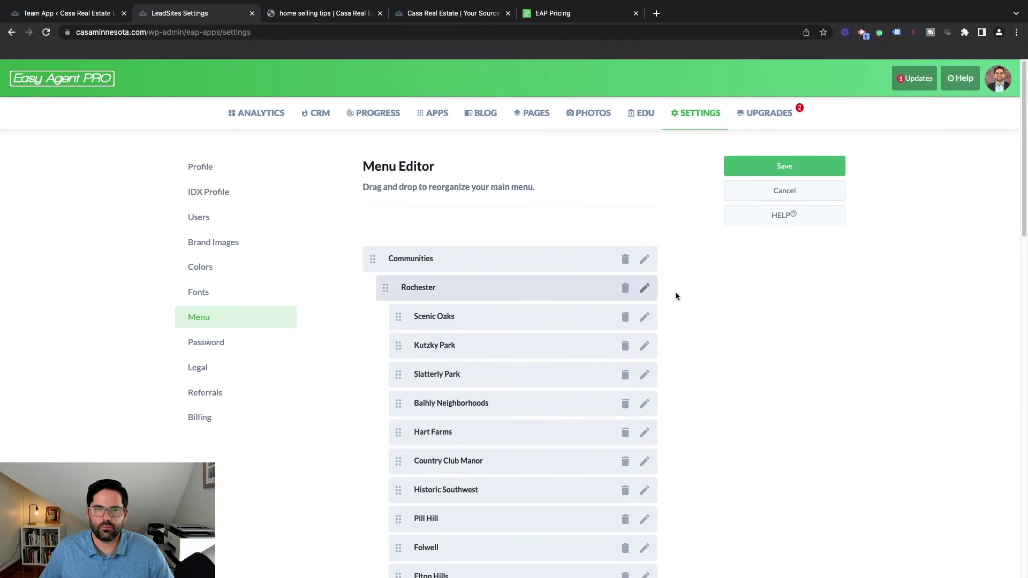
pyautogui.scroll(-4, 757, 289)
pyautogui.scroll(3, 757, 289)
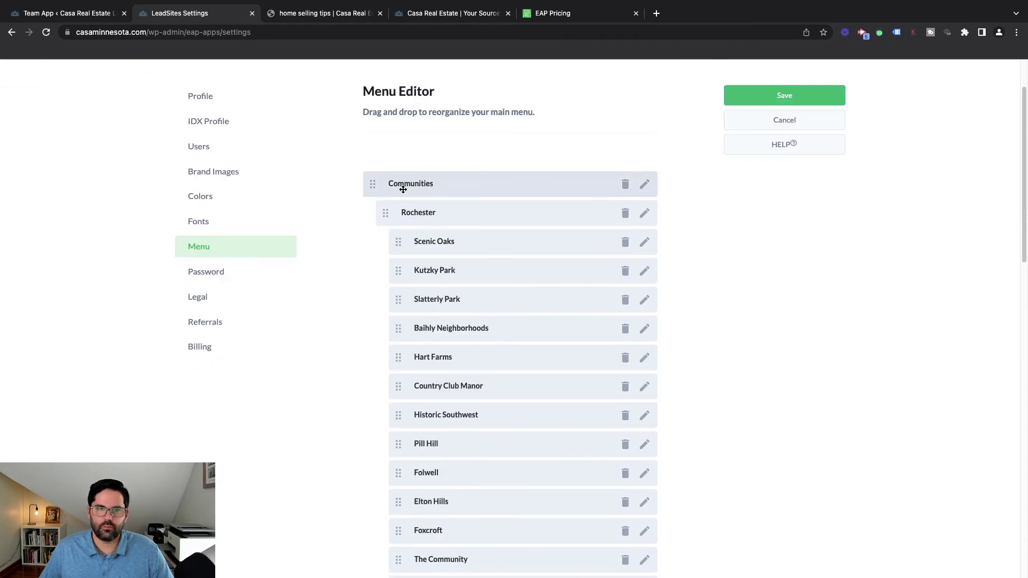
pyautogui.scroll(-5, 537, 303)
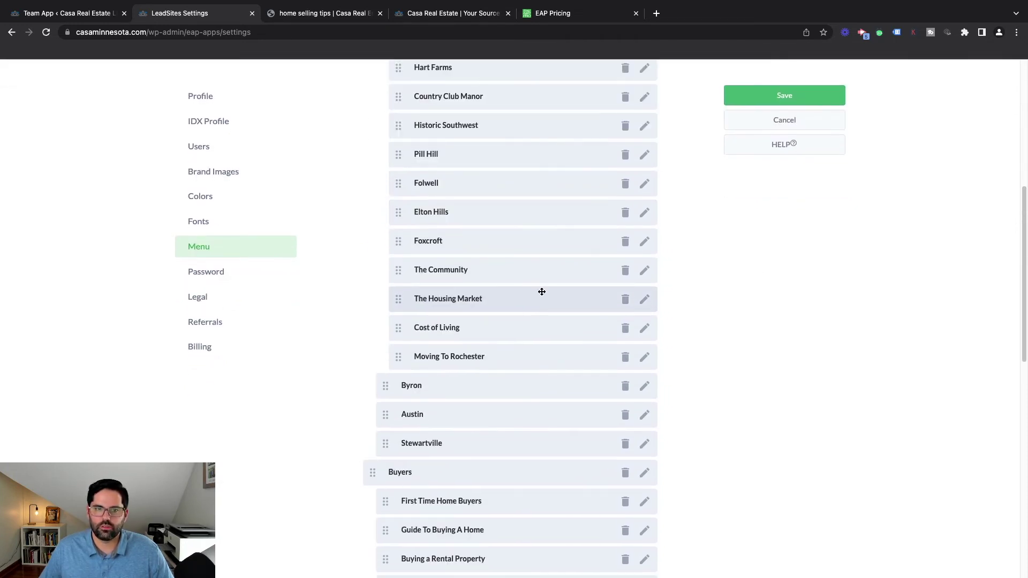
pyautogui.scroll(-7, 473, 333)
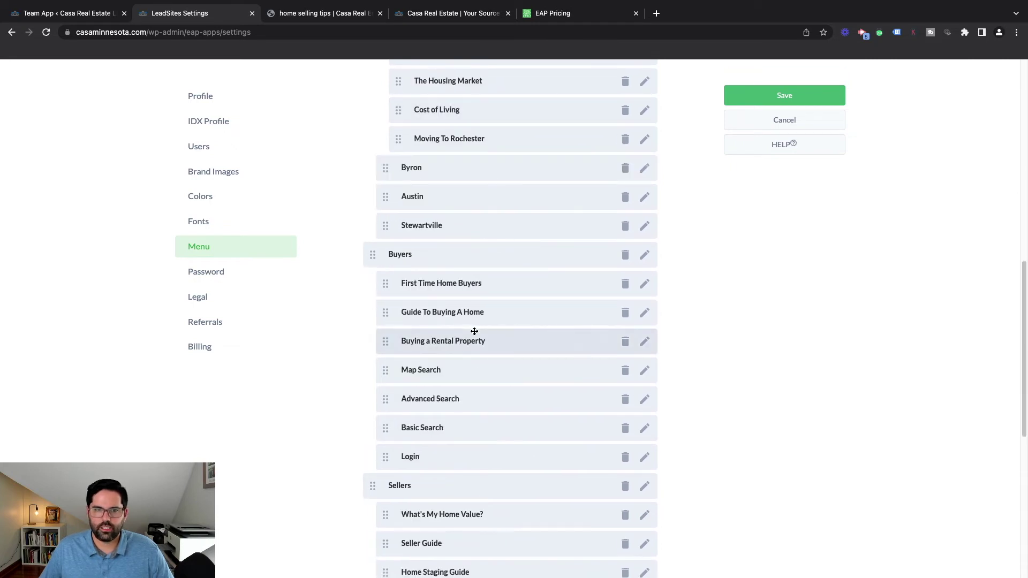
pyautogui.scroll(10, 554, 337)
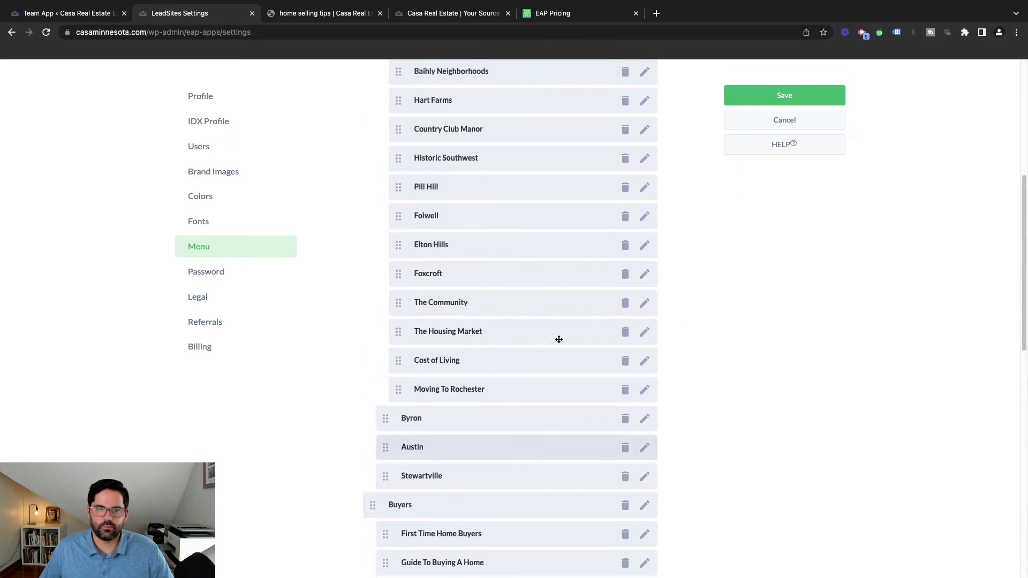
pyautogui.scroll(3, 573, 239)
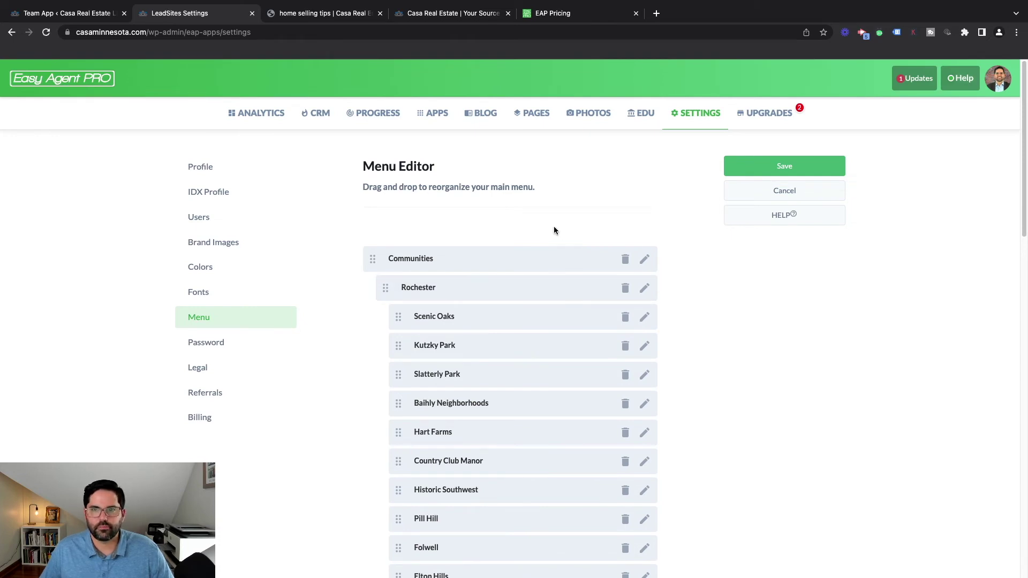
# Browse the Fonts, Colors, Brand Images and Users settings, ending back on Brand Images
pyautogui.click(200, 292)
pyautogui.click(206, 269)
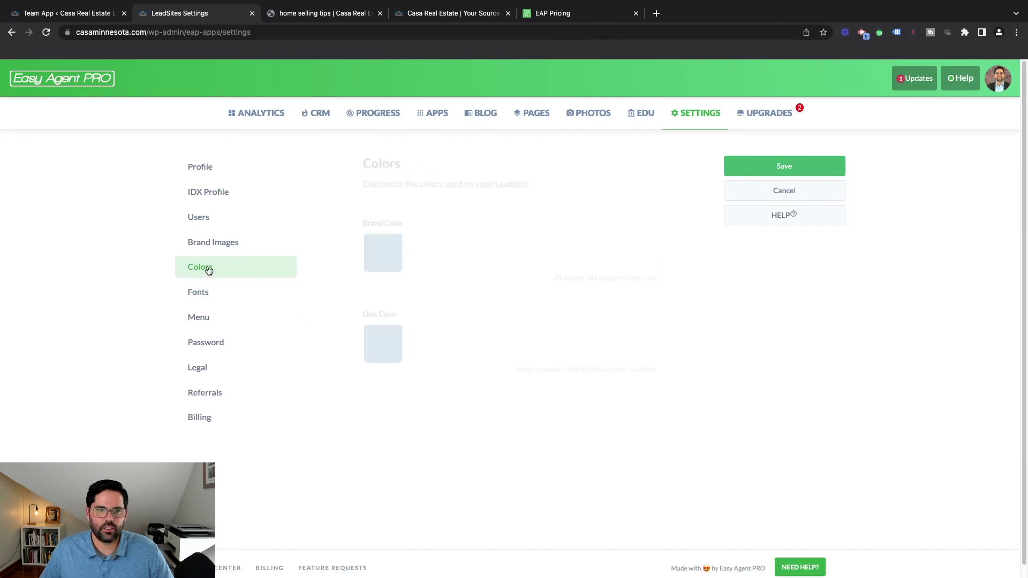
pyautogui.click(213, 242)
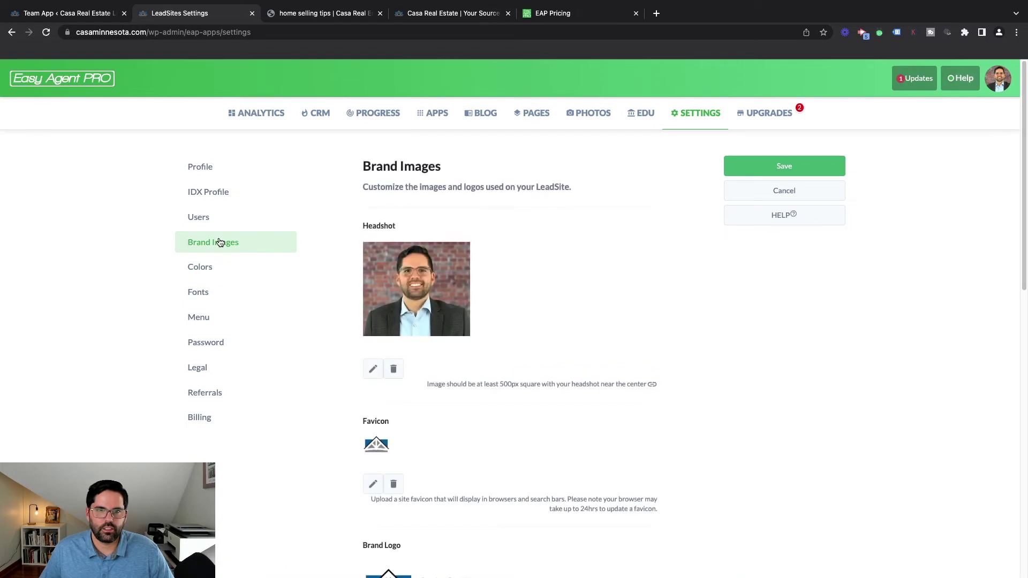
pyautogui.scroll(-5, 454, 438)
pyautogui.scroll(5, 454, 439)
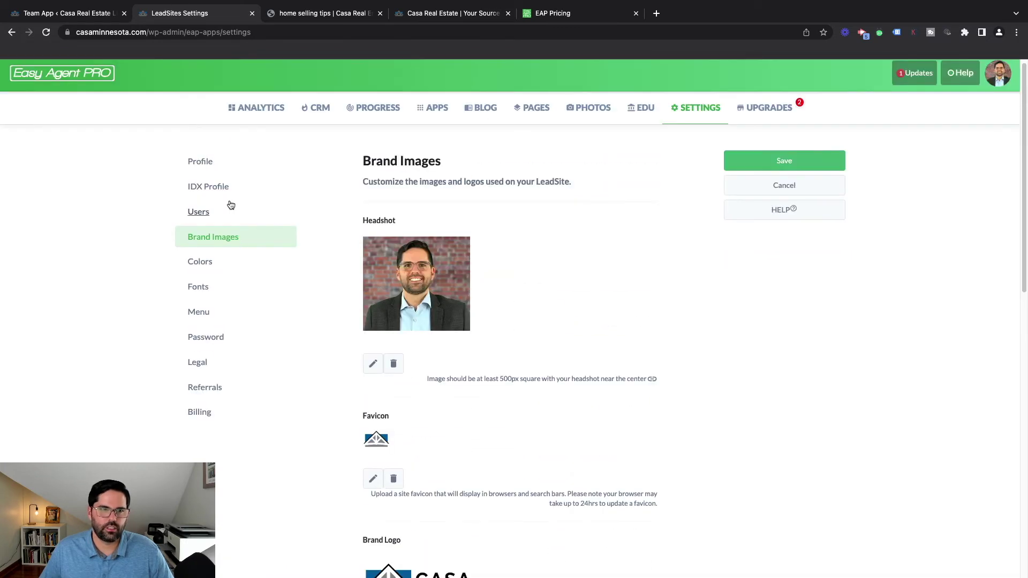
pyautogui.click(210, 214)
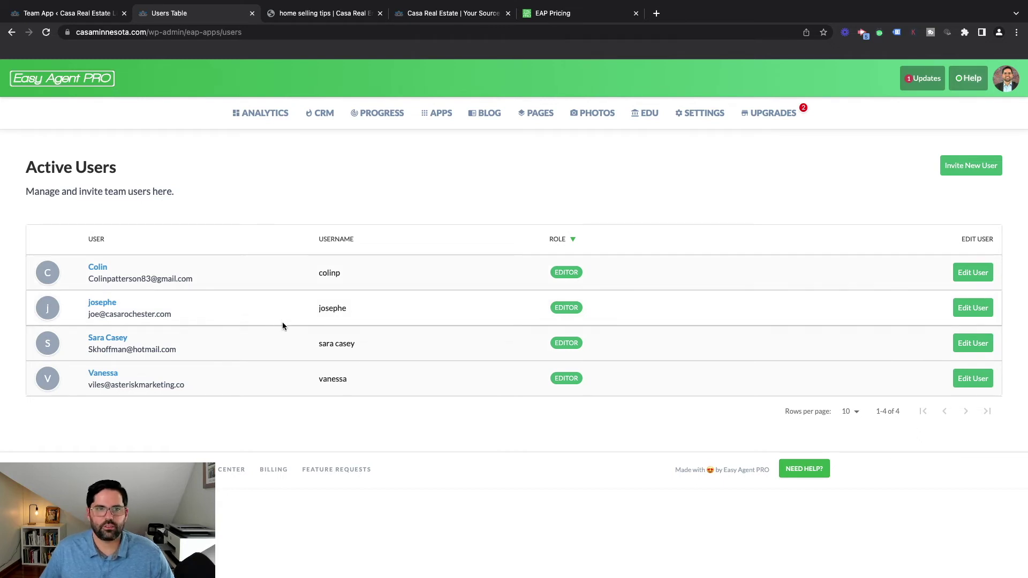
pyautogui.click(12, 33)
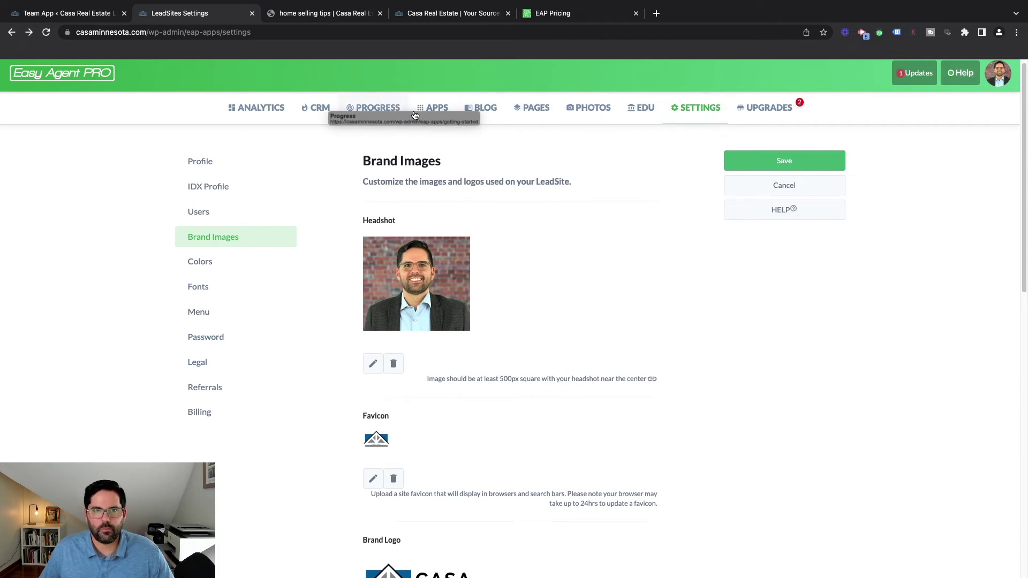
# Inspect the Pixels app's Facebook Pixel code from the Apps list, then return to the app listing
pyautogui.click(434, 109)
pyautogui.scroll(-18, 528, 368)
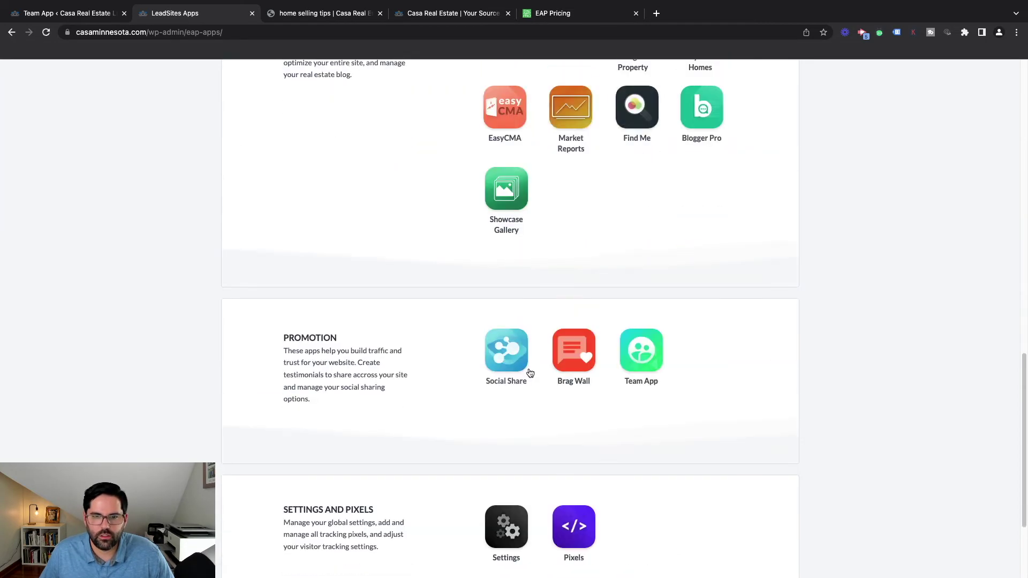
pyautogui.click(582, 397)
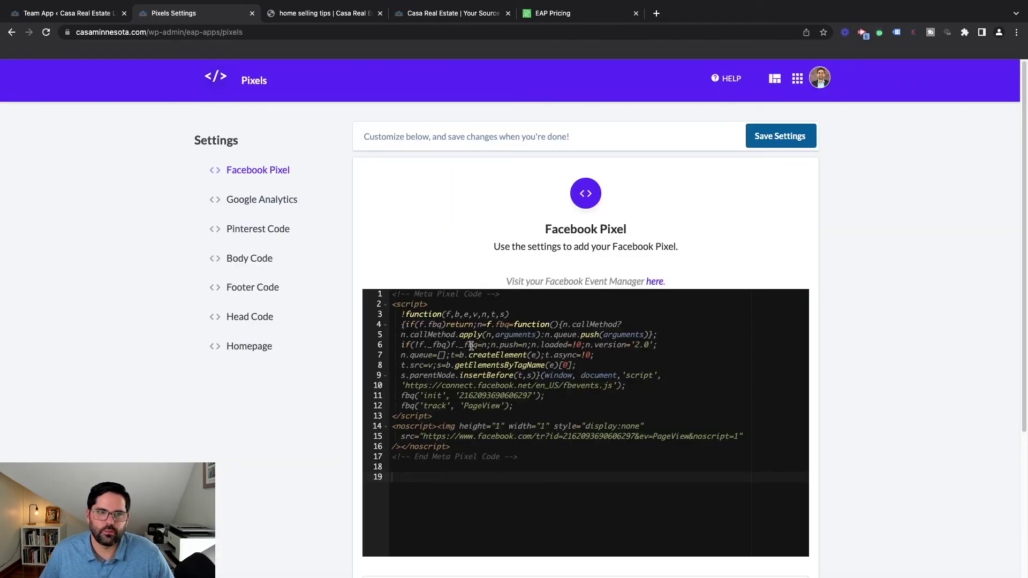
pyautogui.click(12, 34)
pyautogui.click(573, 381)
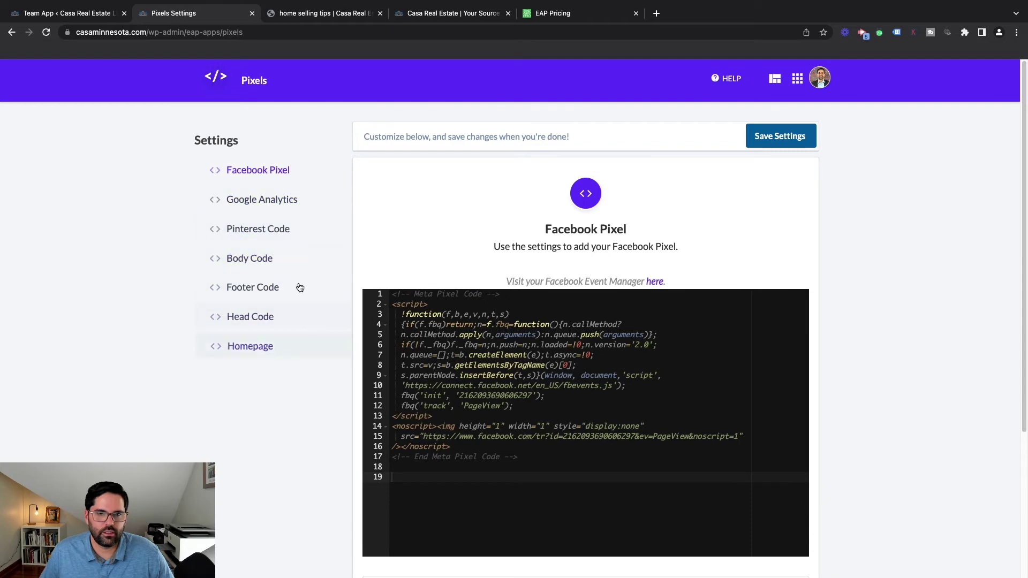
pyautogui.click(13, 32)
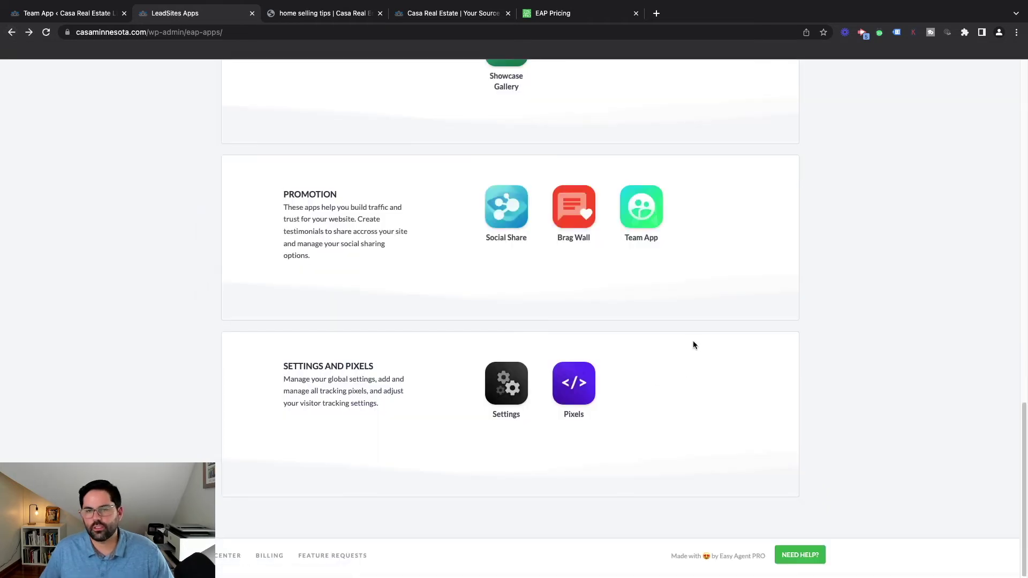
pyautogui.scroll(4, 692, 388)
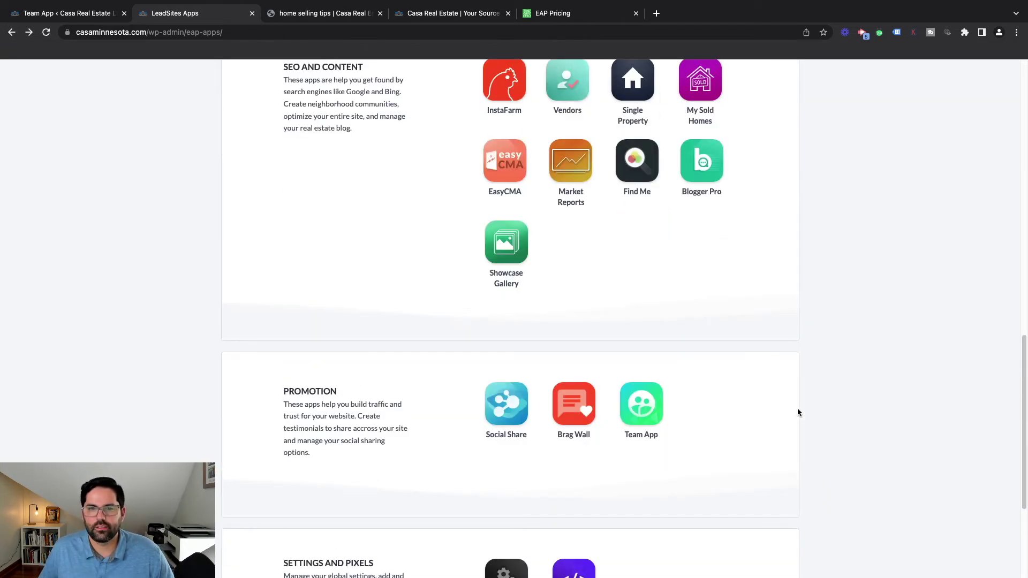
pyautogui.scroll(6, 798, 412)
pyautogui.scroll(-1, 794, 418)
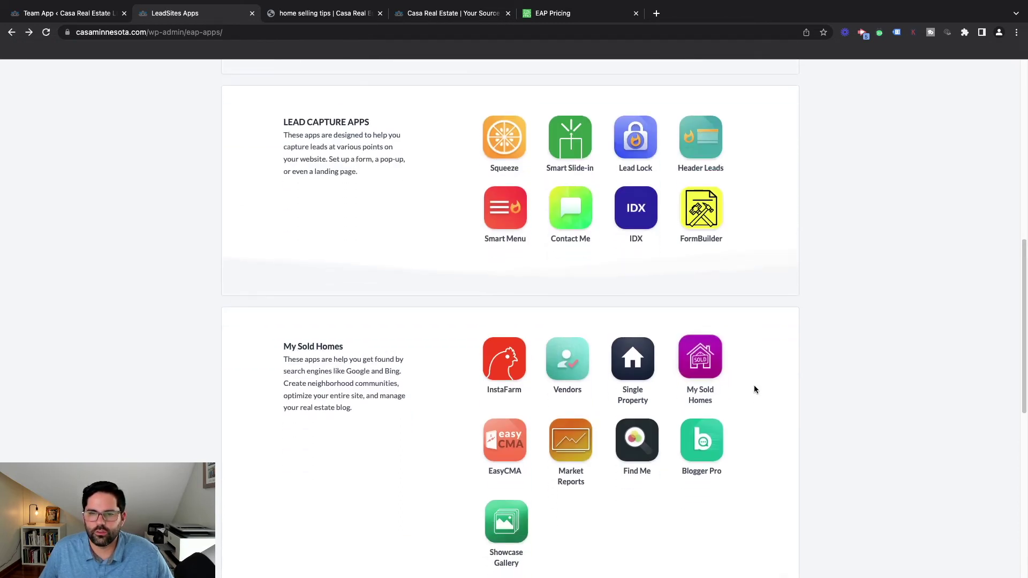
# Browse the Blogger Pro app's feed template gallery
pyautogui.click(719, 454)
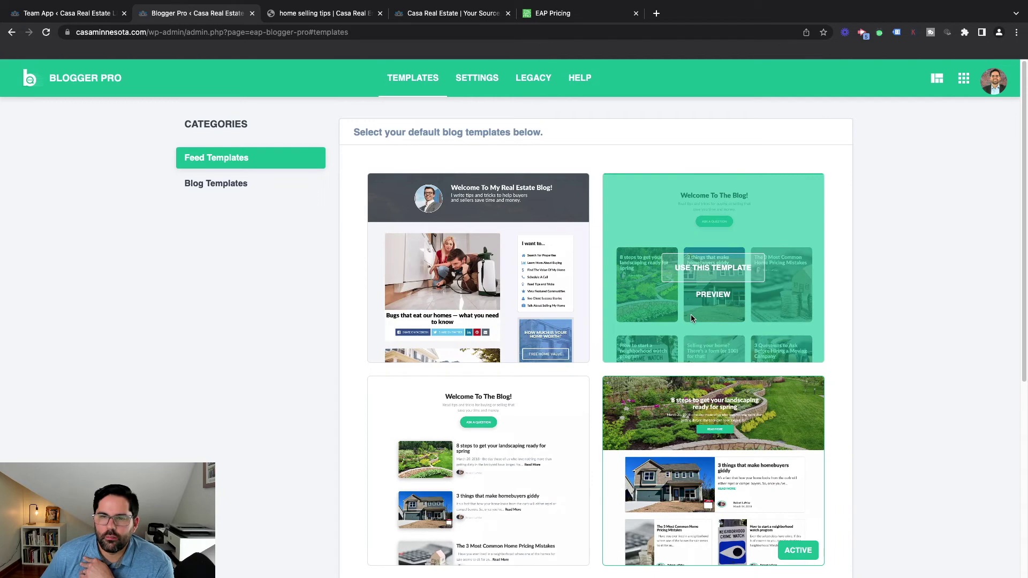
pyautogui.scroll(-1, 675, 290)
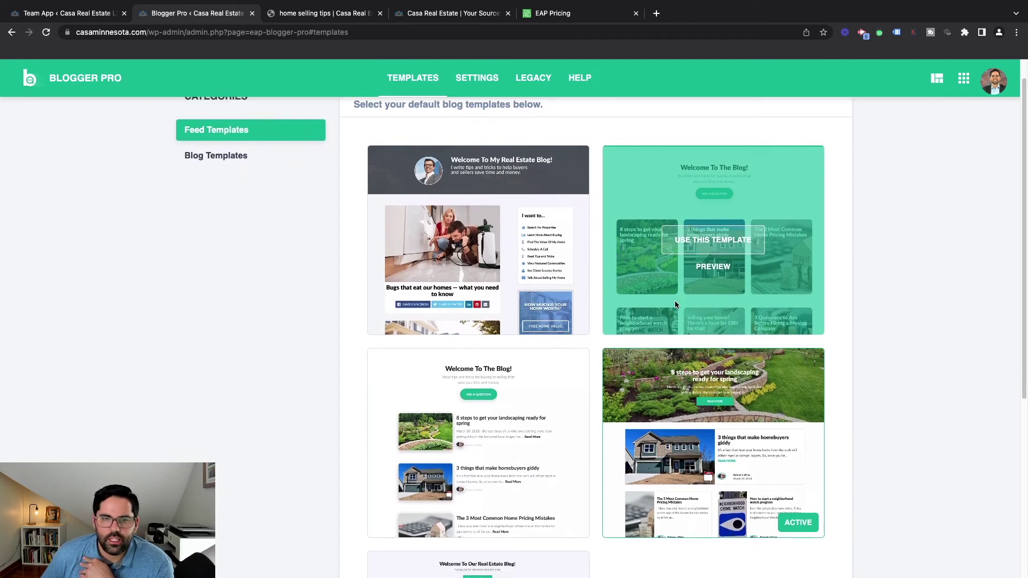
pyautogui.scroll(1, 600, 321)
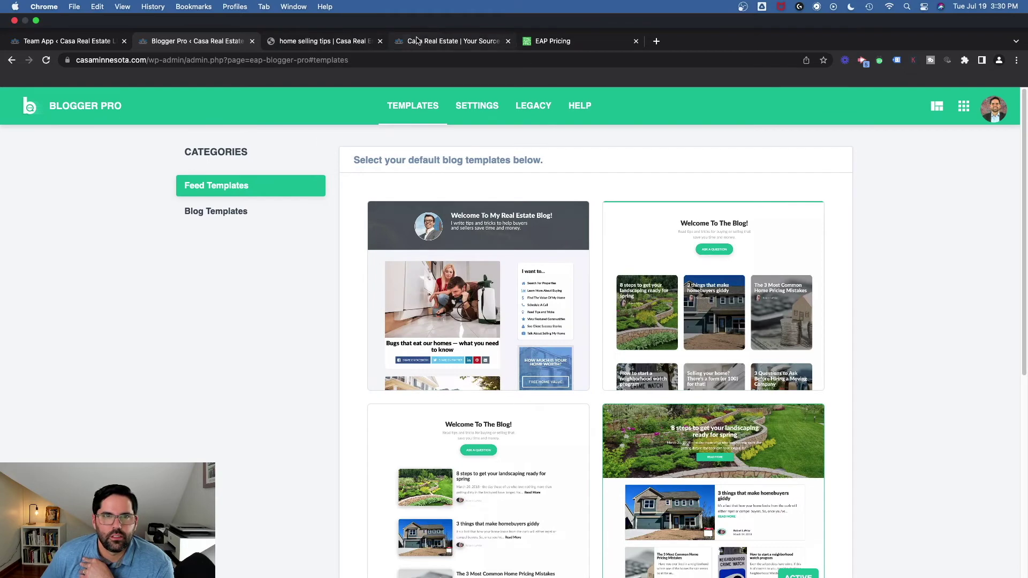
# Read the live site's Real Estate Tips blog and home selling tips page, then return to Blogger Pro
pyautogui.click(417, 41)
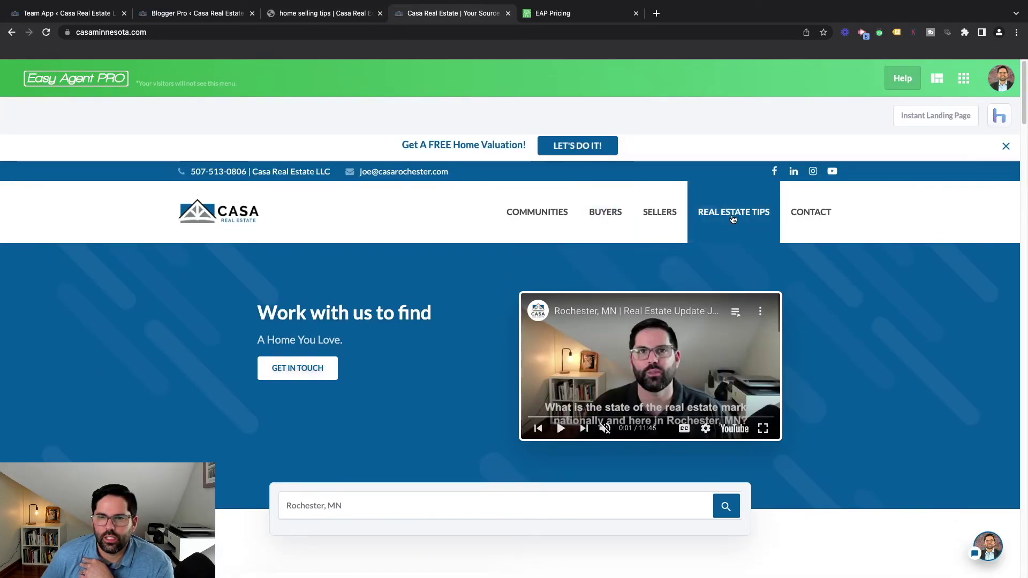
pyautogui.click(732, 218)
pyautogui.scroll(-3, 582, 313)
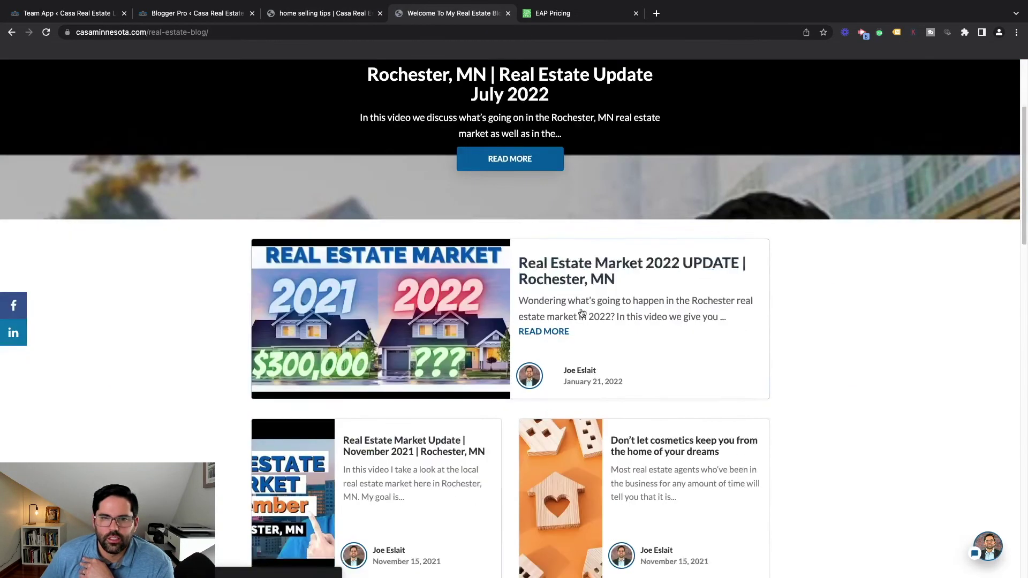
pyautogui.scroll(-6, 503, 386)
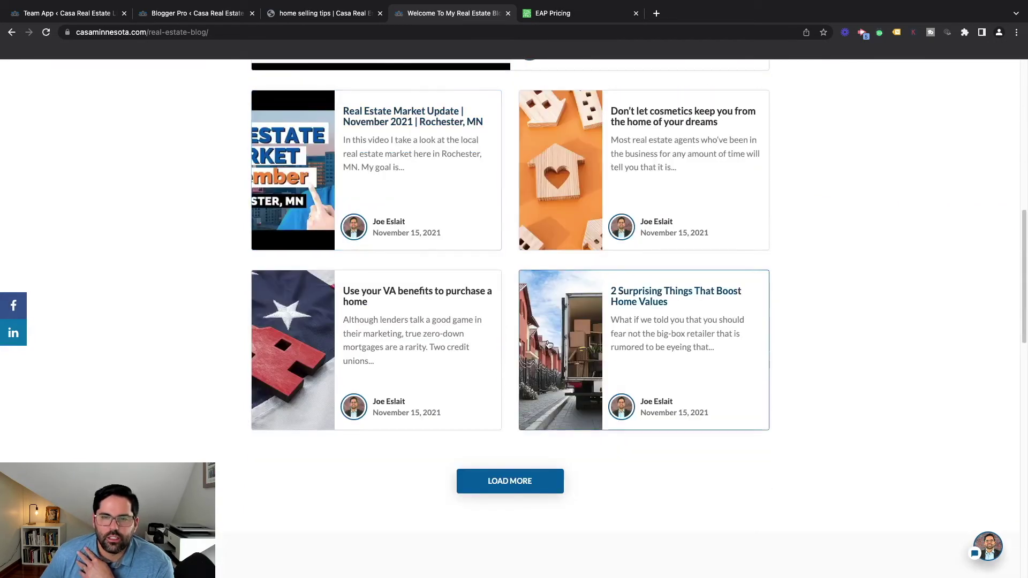
pyautogui.scroll(3, 552, 332)
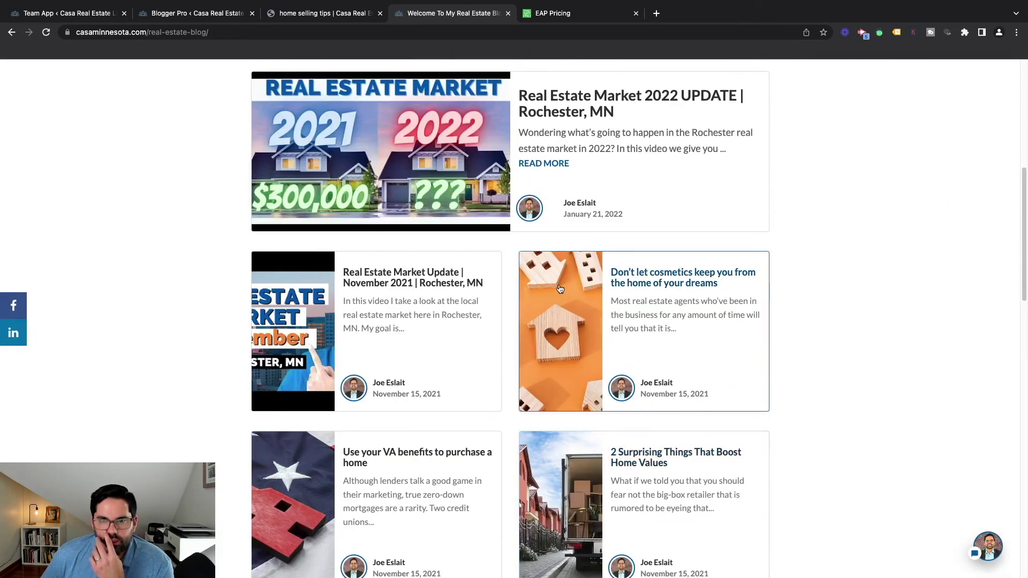
pyautogui.scroll(4, 560, 292)
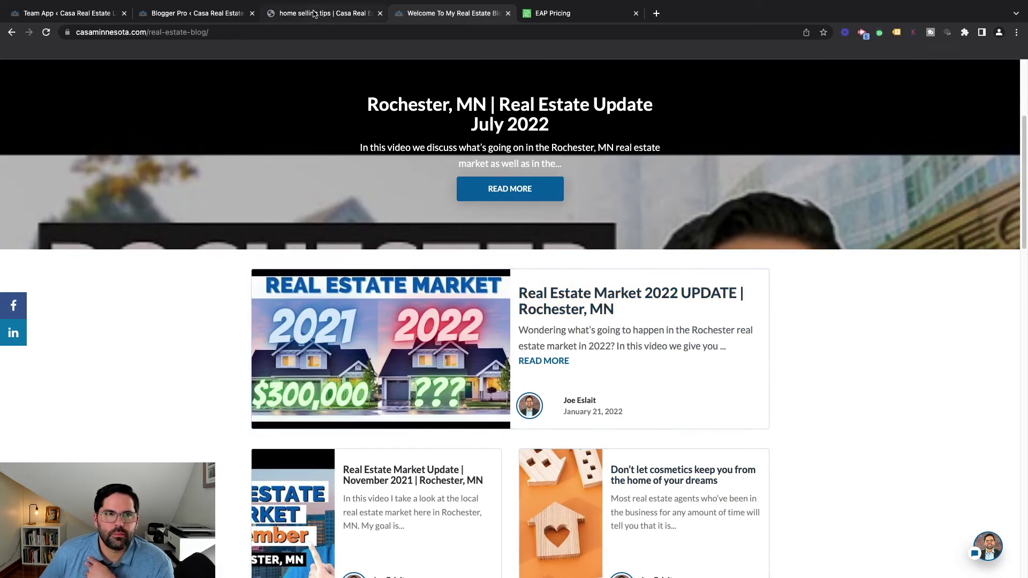
pyautogui.click(342, 12)
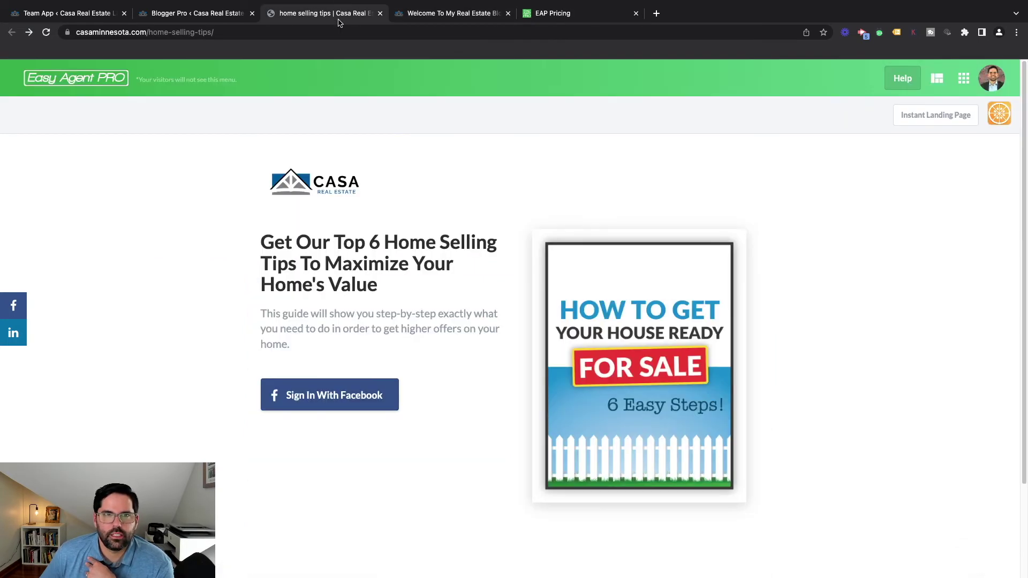
pyautogui.click(234, 14)
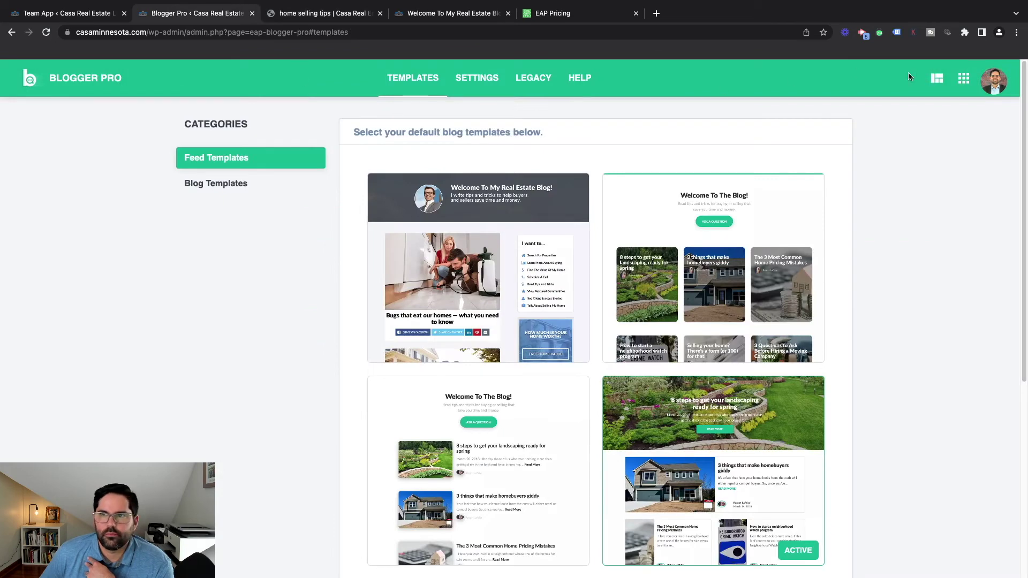
pyautogui.click(964, 78)
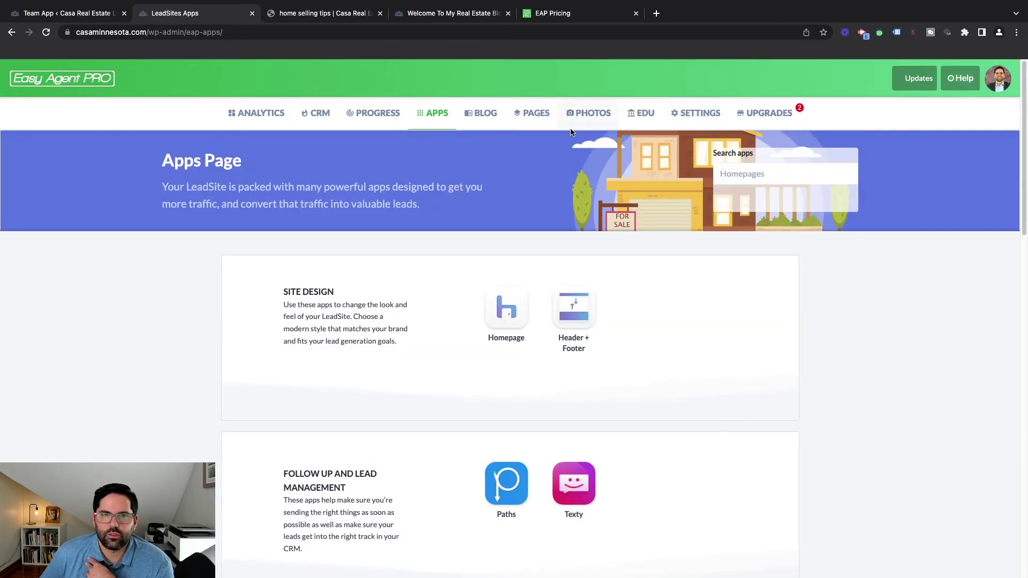
pyautogui.click(489, 121)
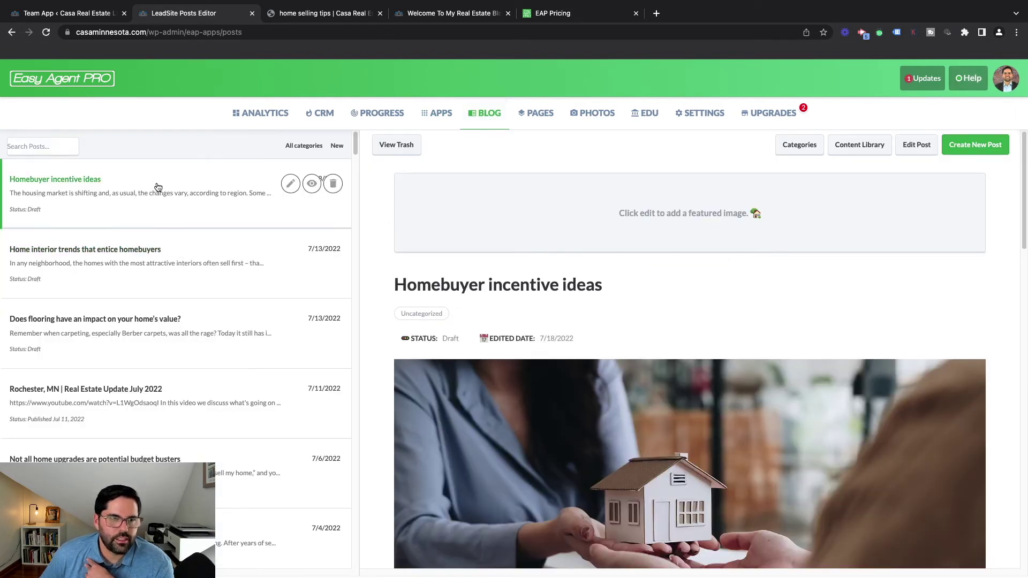
pyautogui.click(312, 183)
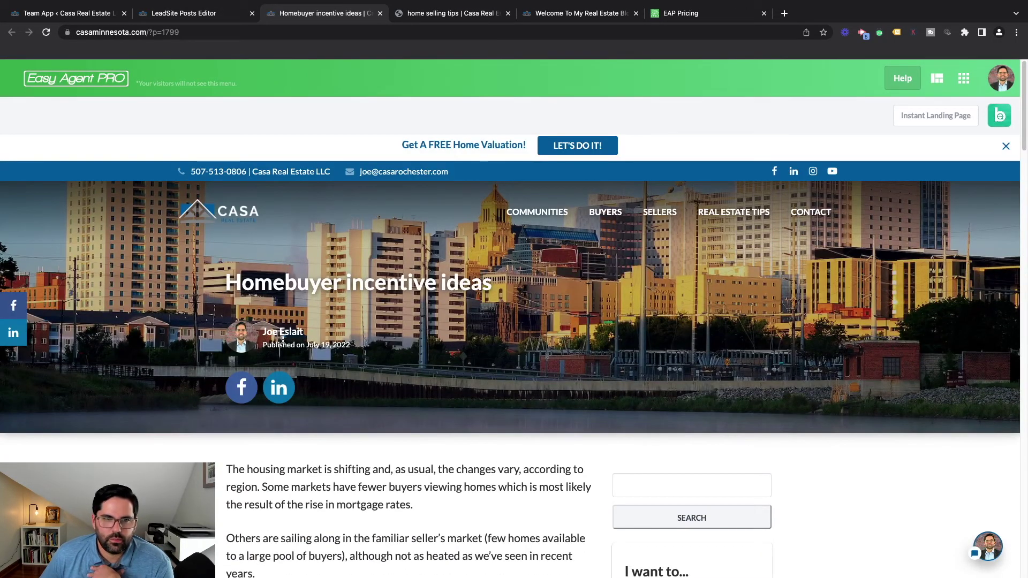
pyautogui.scroll(-4, 300, 338)
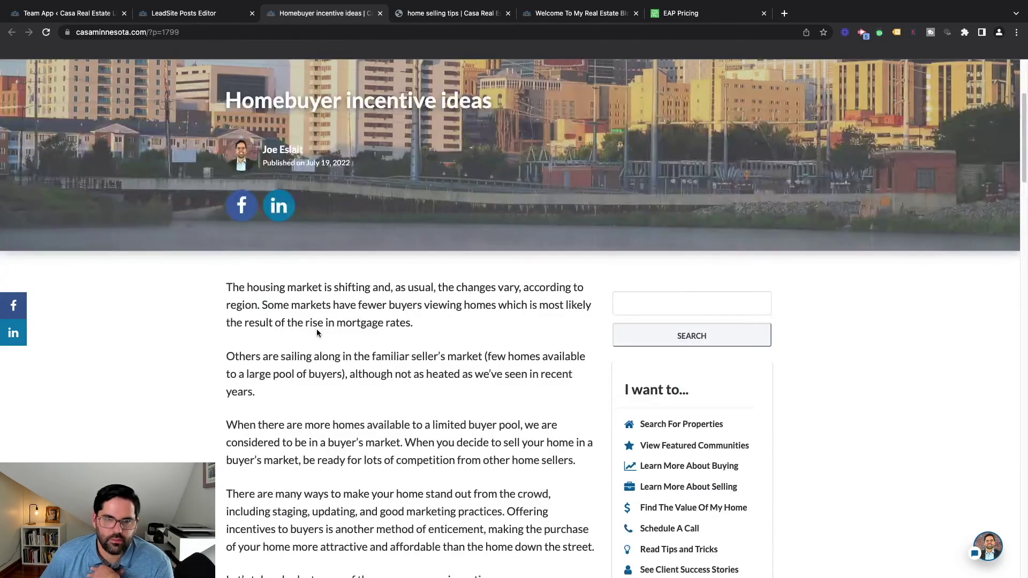
pyautogui.scroll(-3, 316, 330)
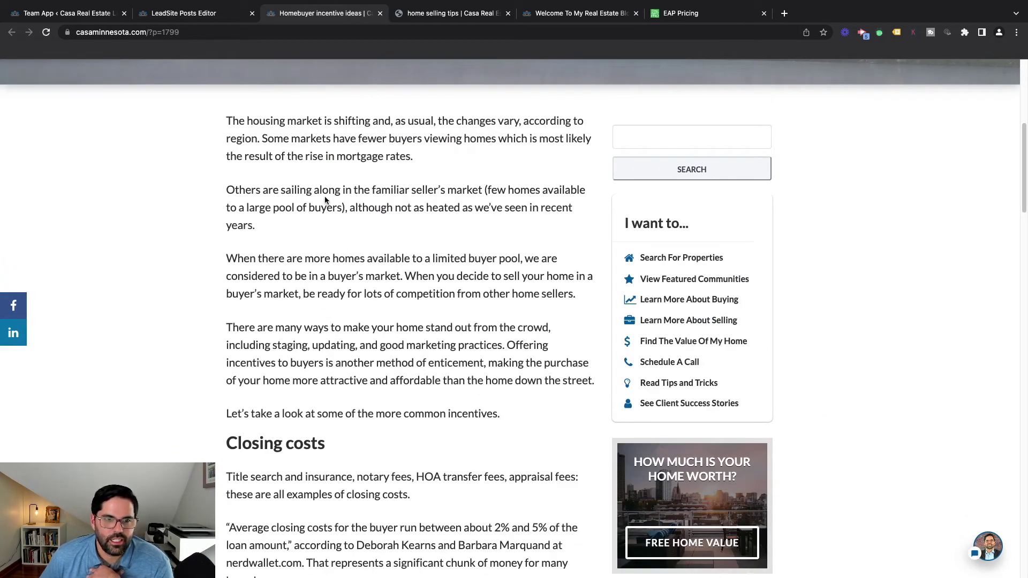
pyautogui.scroll(1, 339, 281)
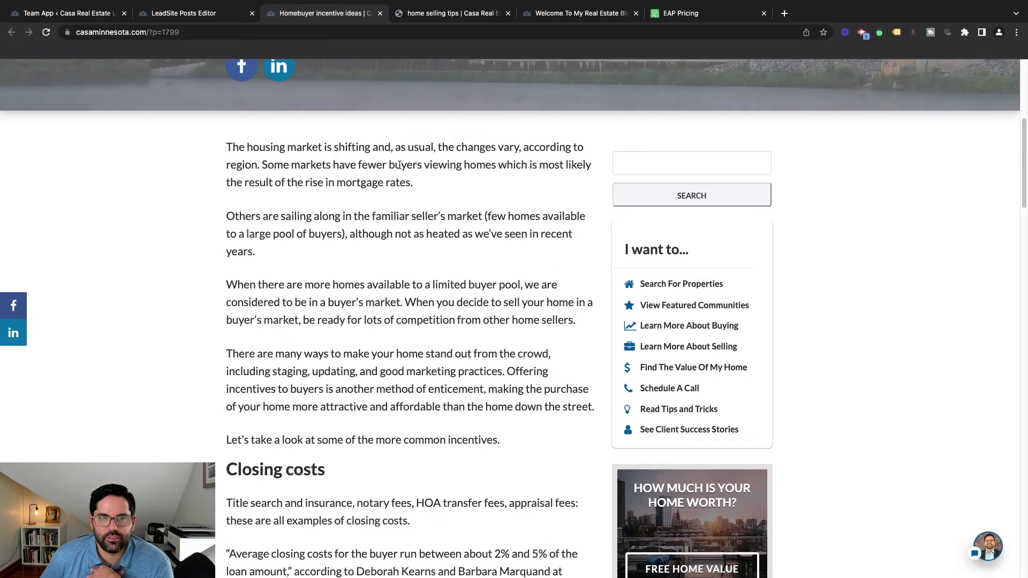
pyautogui.scroll(-8, 399, 388)
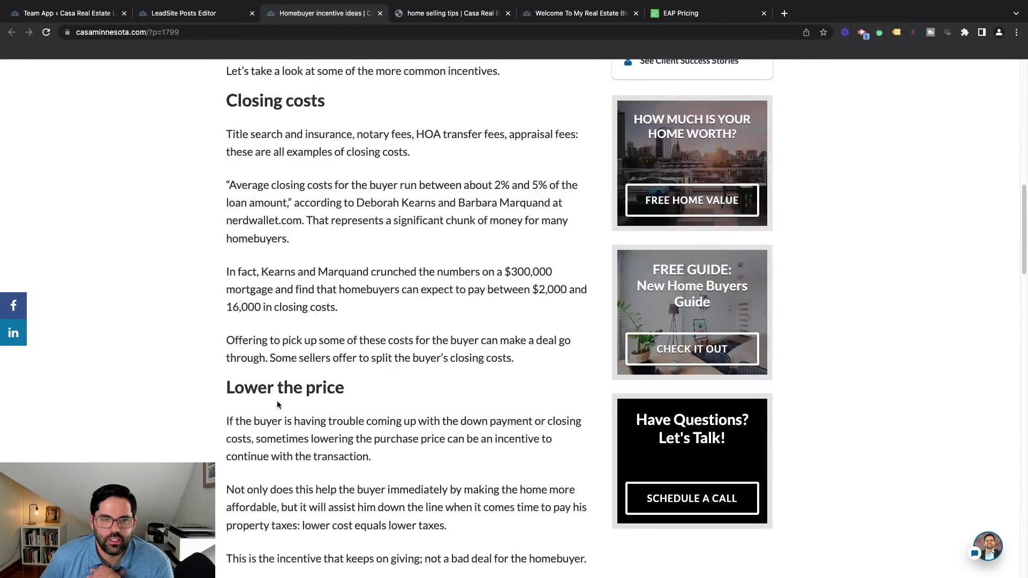
pyautogui.scroll(-4, 367, 409)
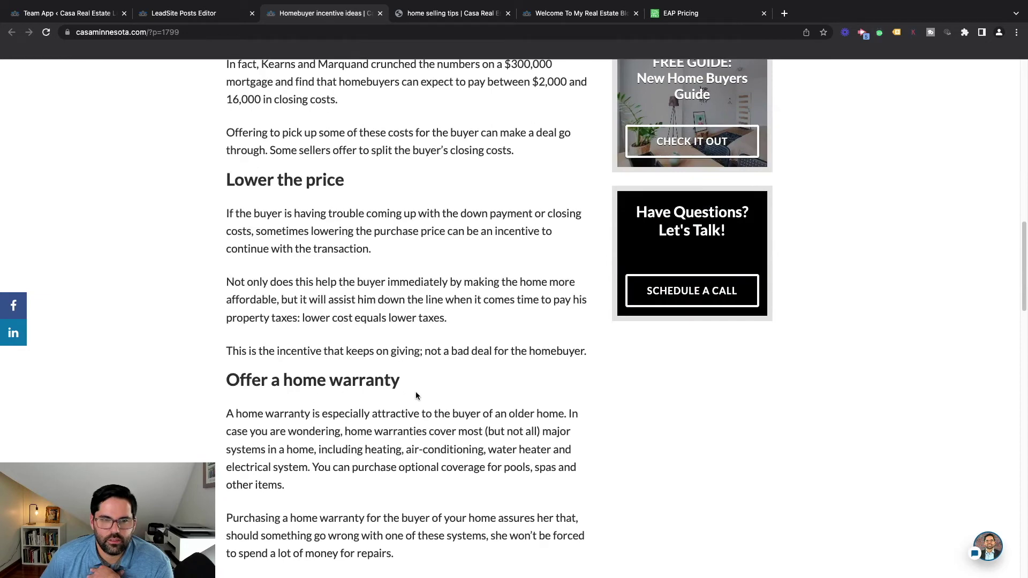
pyautogui.scroll(-4, 416, 396)
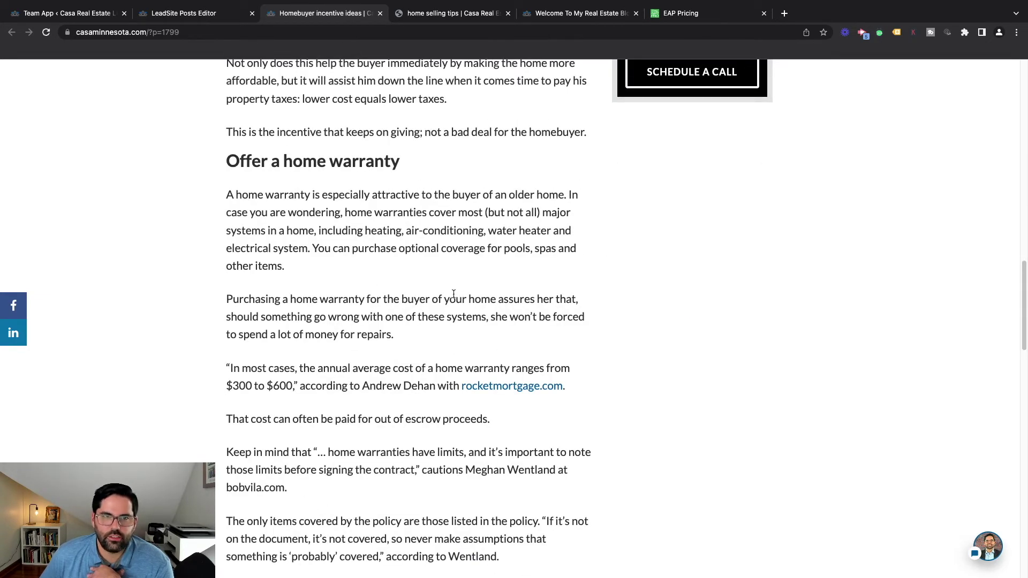
pyautogui.scroll(4, 418, 264)
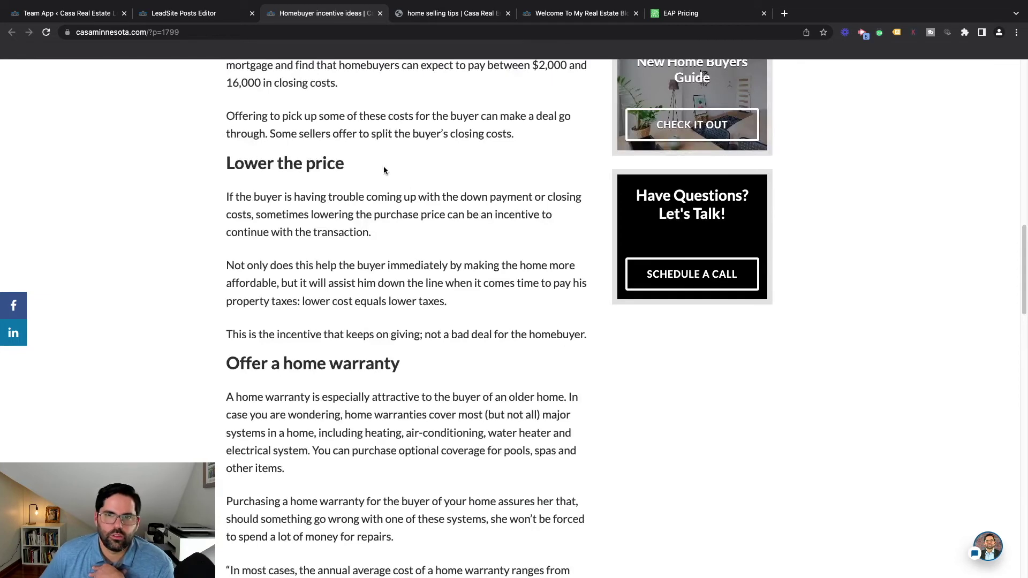
pyautogui.scroll(6, 421, 251)
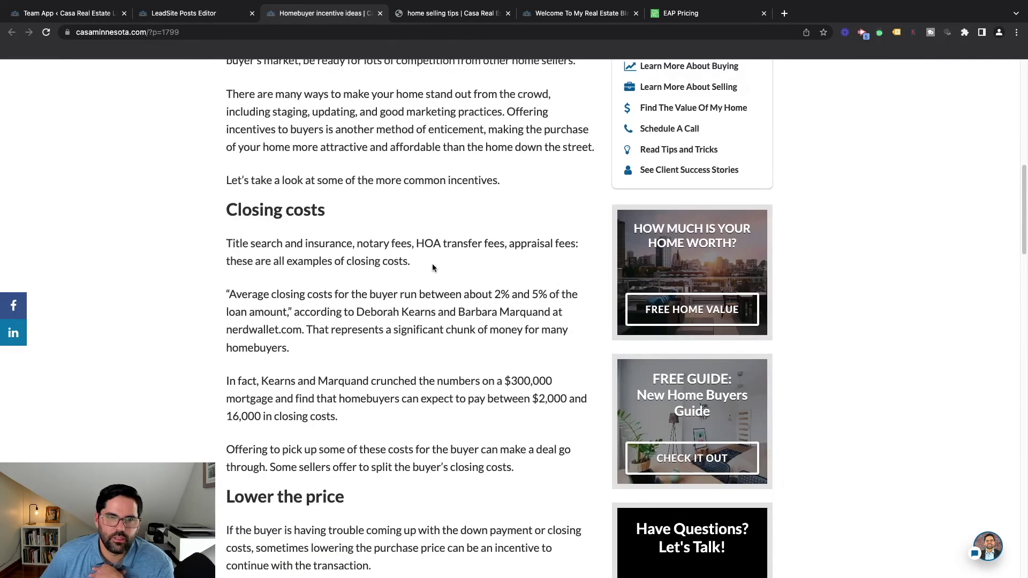
pyautogui.scroll(2, 438, 270)
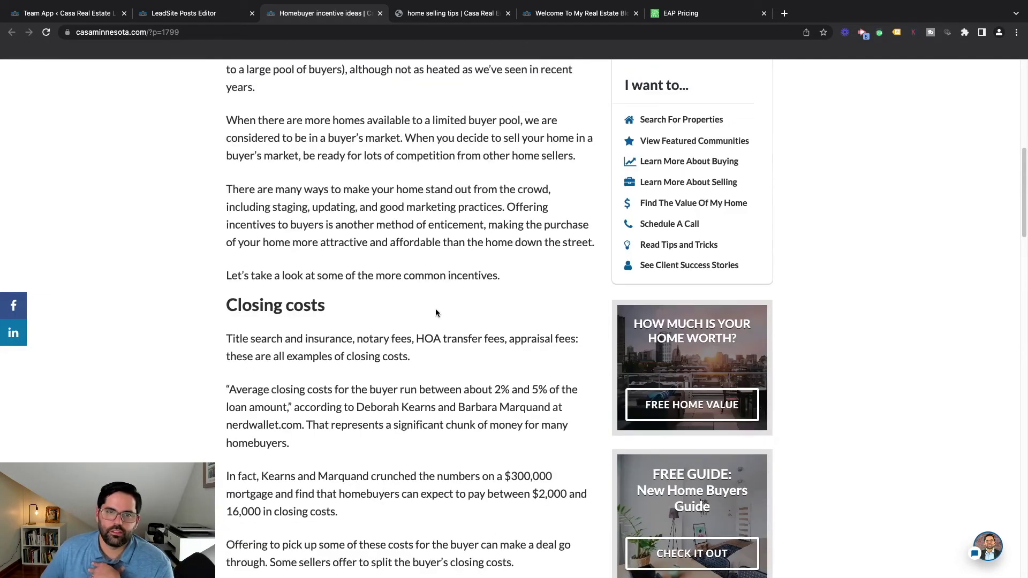
pyautogui.scroll(-11, 437, 311)
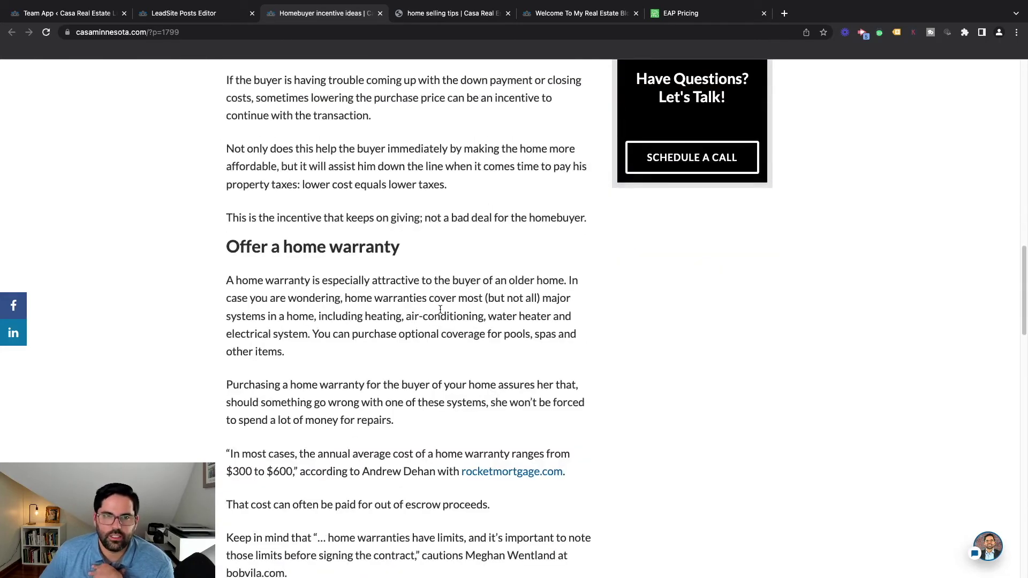
pyautogui.scroll(-6, 438, 333)
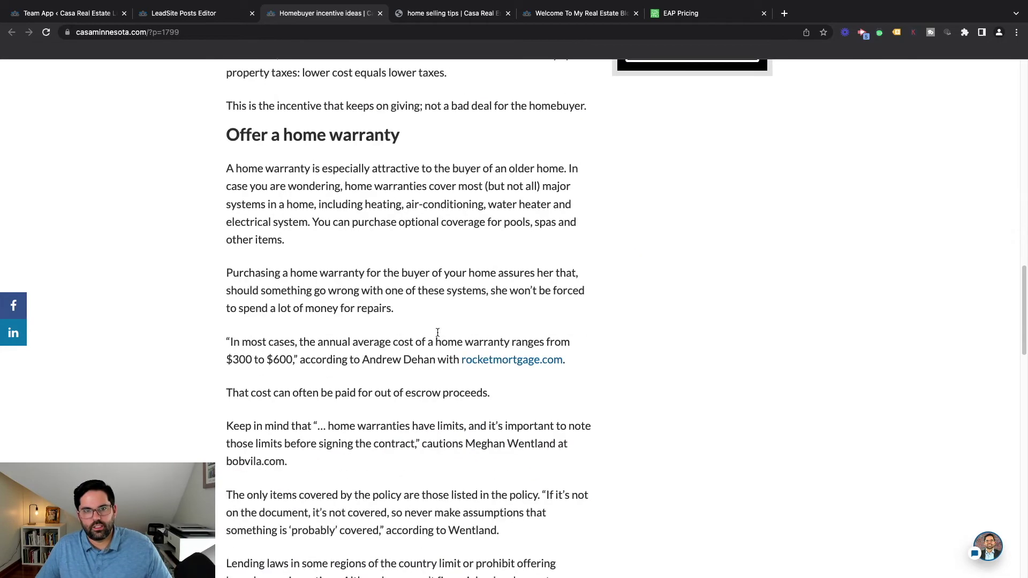
pyautogui.scroll(20, 435, 339)
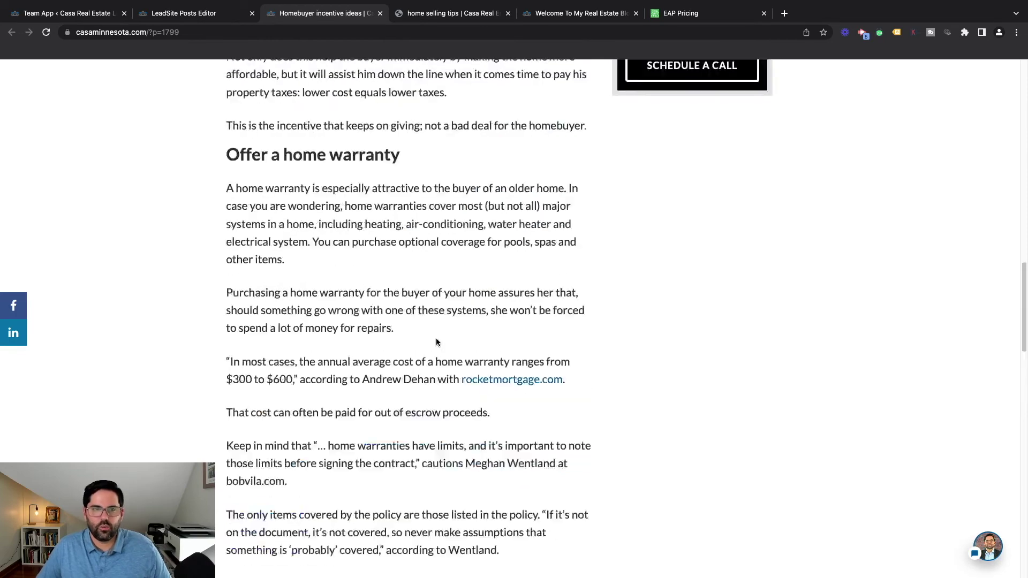
pyautogui.scroll(9, 406, 356)
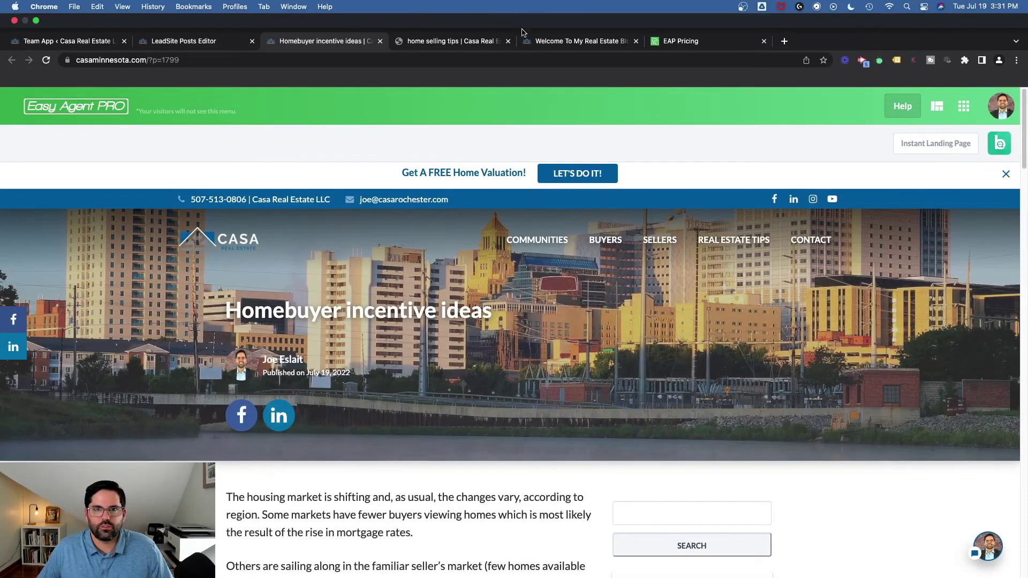
# Preview the 'Home interior trends that entice homebuyers' draft live, skim it, and return to the Posts Editor
pyautogui.click(209, 47)
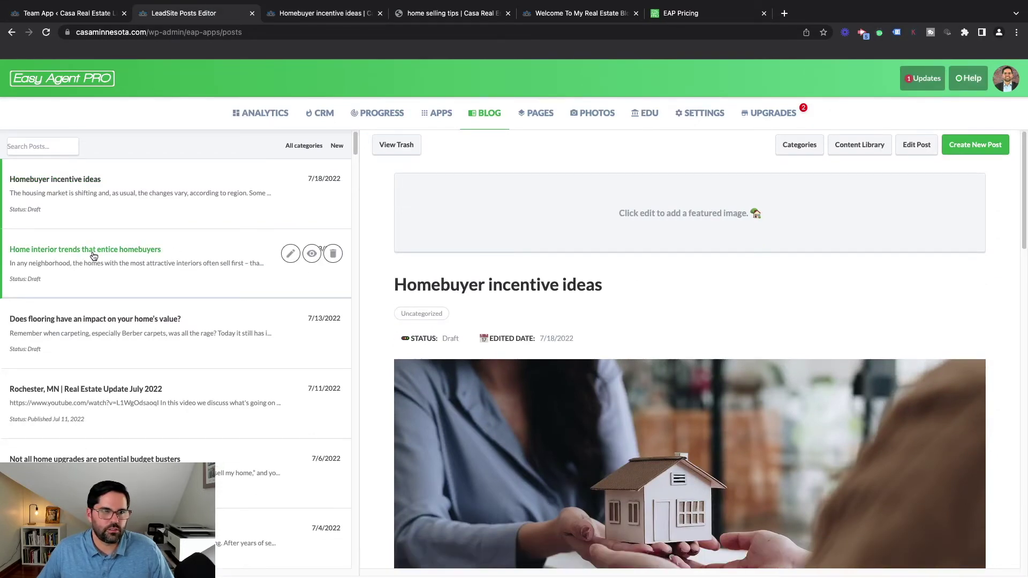
pyautogui.click(101, 256)
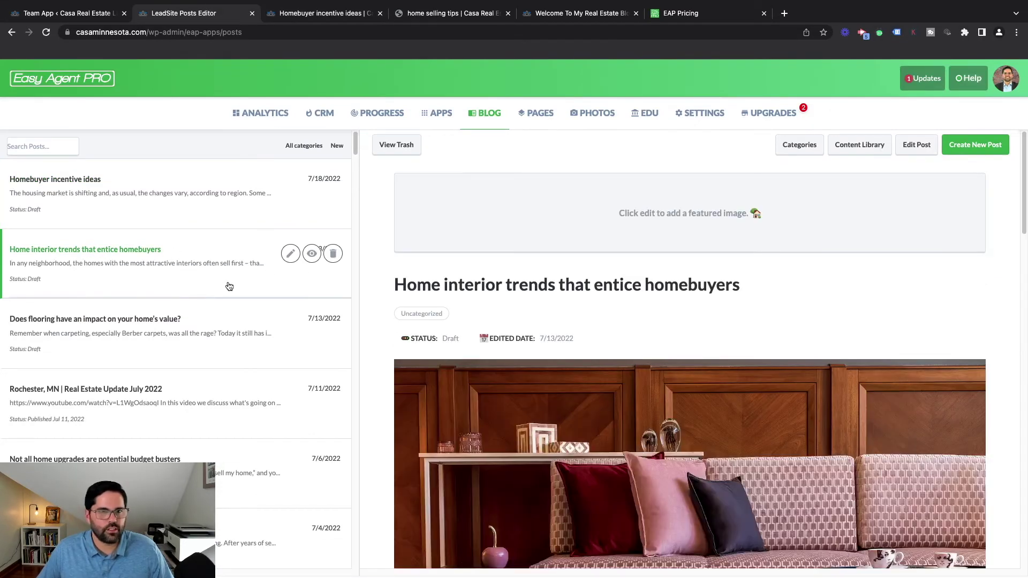
pyautogui.click(312, 254)
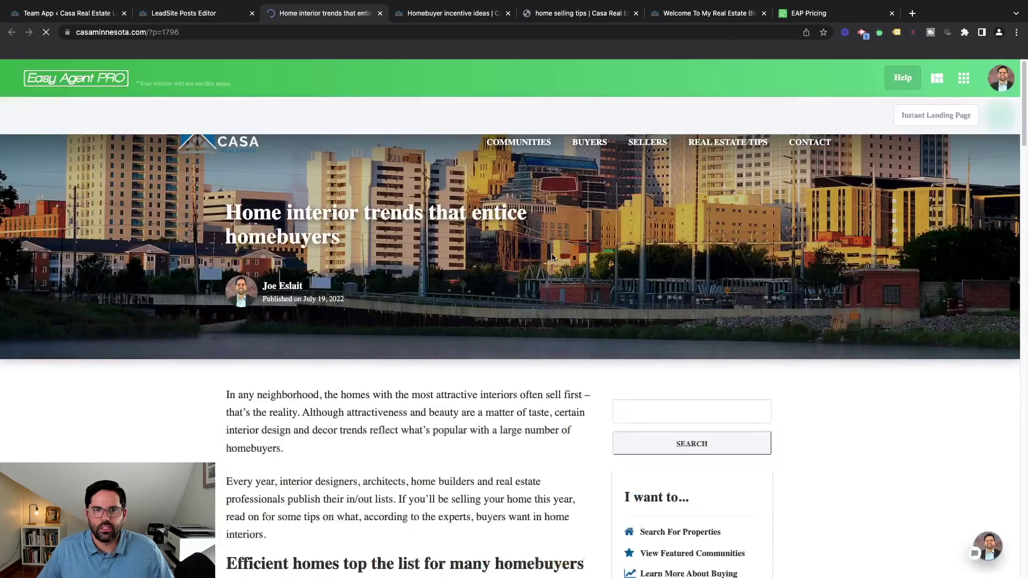
pyautogui.scroll(-4, 553, 258)
pyautogui.scroll(-15, 359, 333)
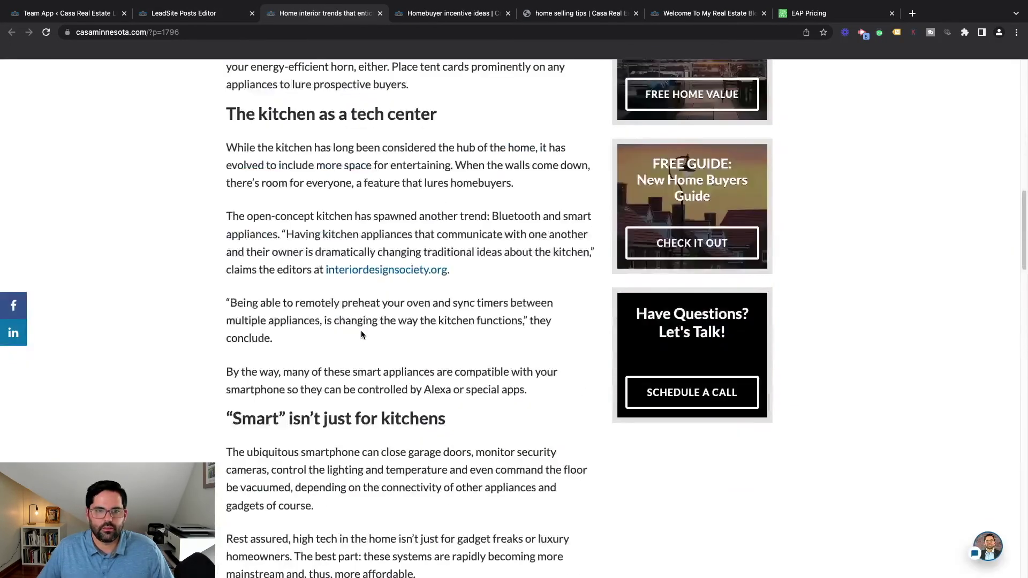
pyautogui.scroll(-4, 362, 334)
pyautogui.scroll(-4, 463, 370)
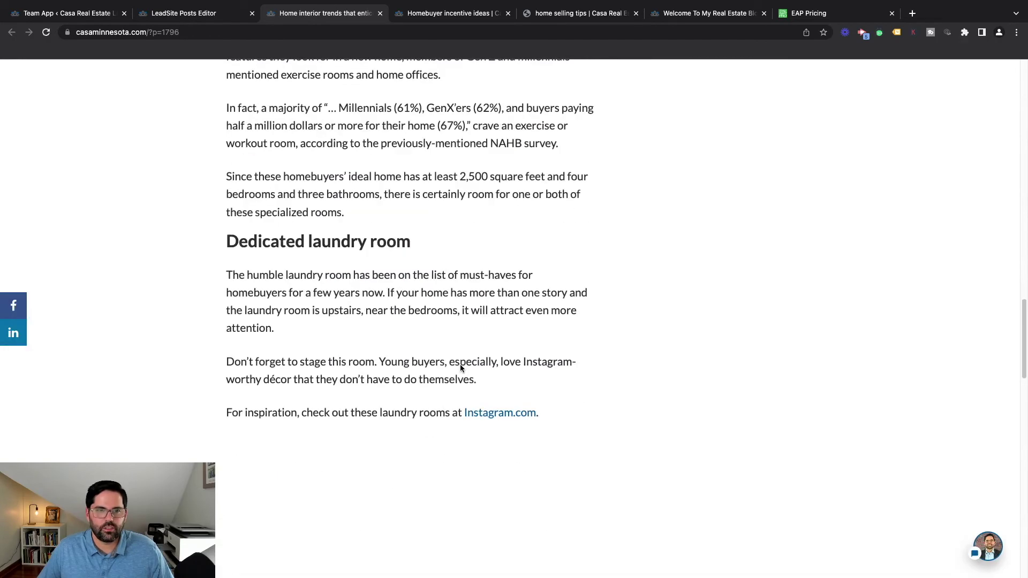
pyautogui.scroll(5, 460, 364)
pyautogui.scroll(8, 370, 328)
pyautogui.scroll(7, 422, 316)
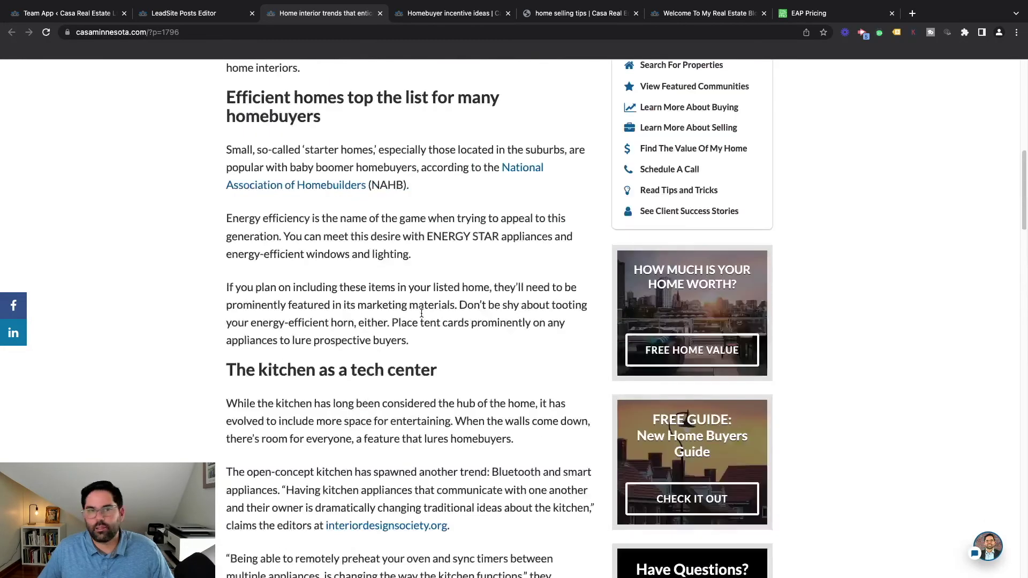
pyautogui.scroll(10, 421, 315)
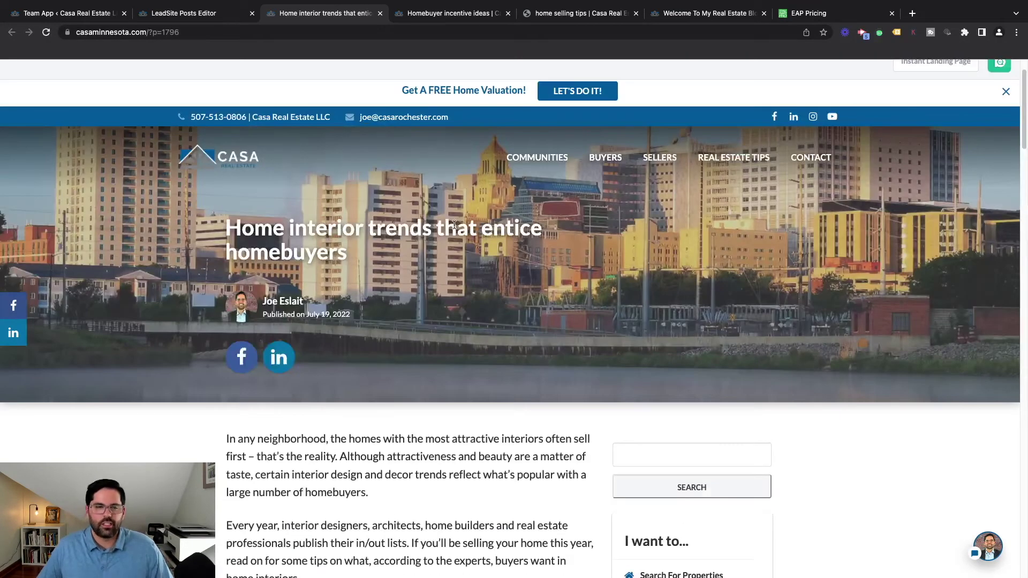
pyautogui.scroll(2, 454, 225)
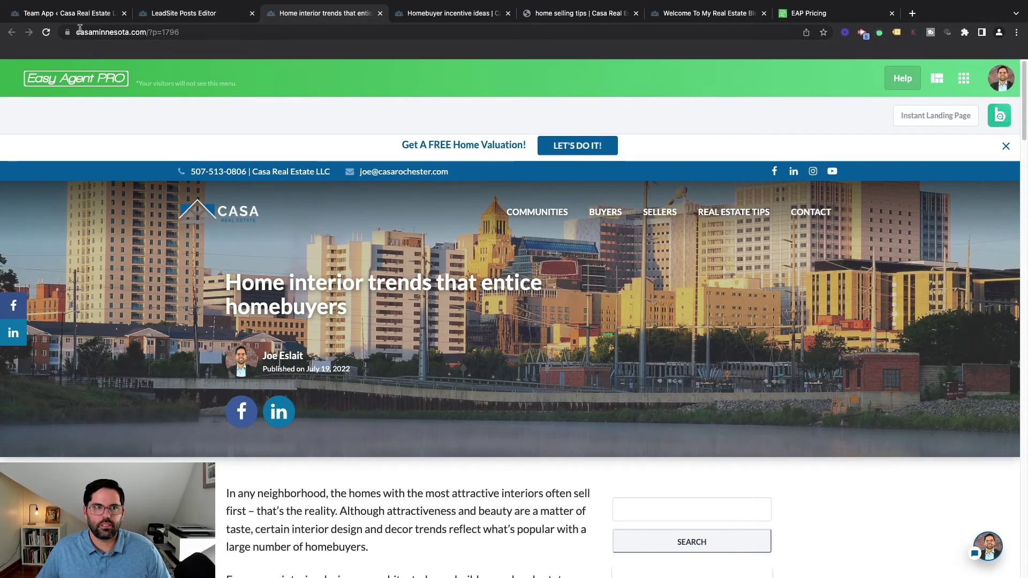
pyautogui.click(187, 15)
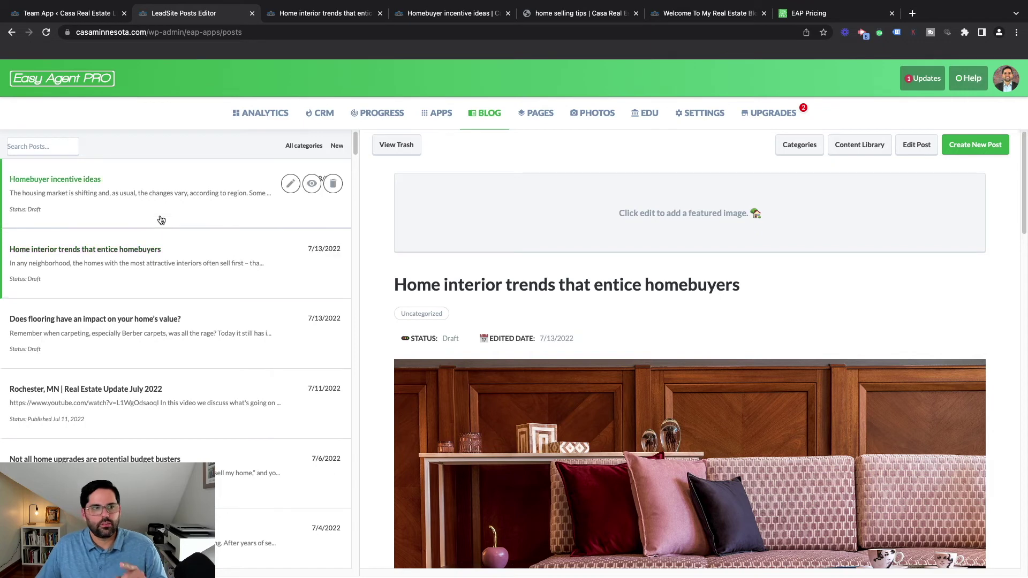
# Open the 'Rochester, MN | Real Estate Update July 2022' post live and scroll to its embedded video
pyautogui.click(181, 397)
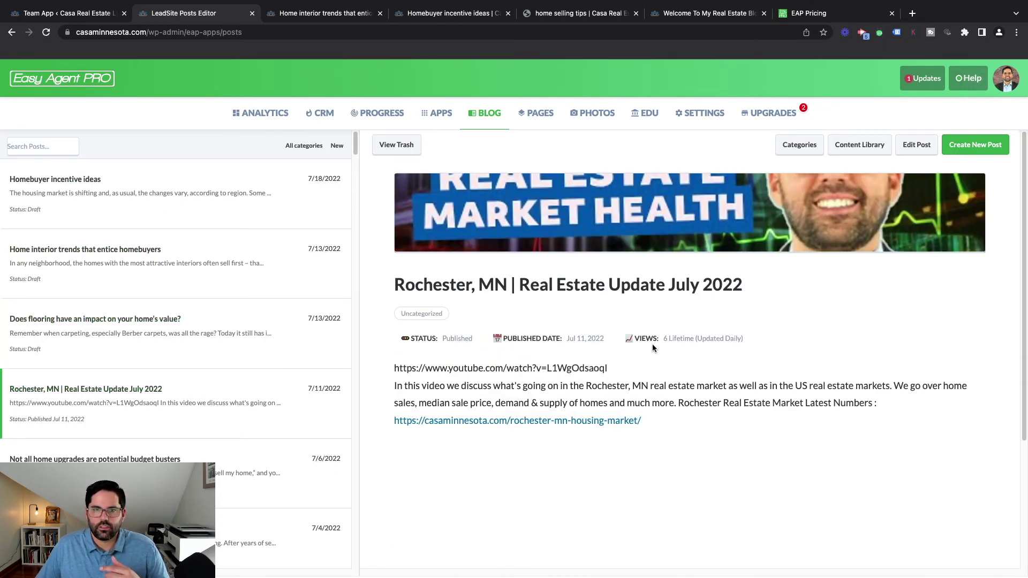
pyautogui.scroll(-3, 652, 345)
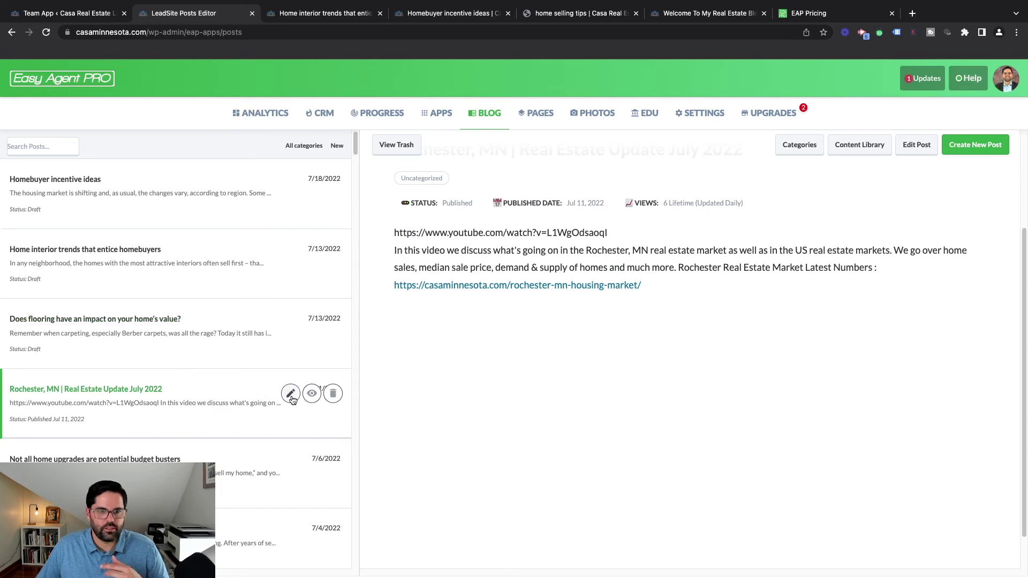
pyautogui.click(312, 394)
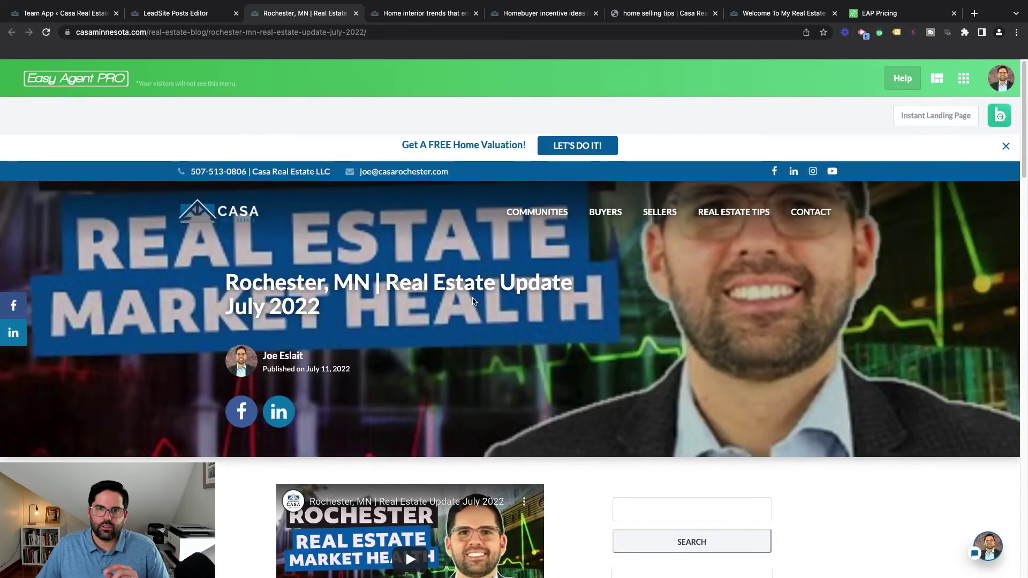
pyautogui.scroll(-1, 509, 260)
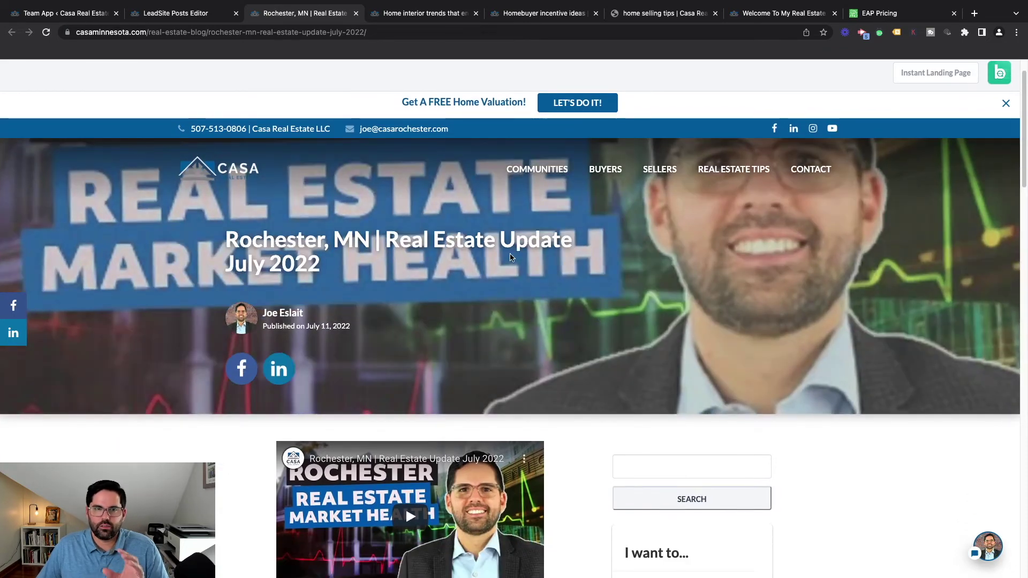
pyautogui.scroll(-3, 511, 257)
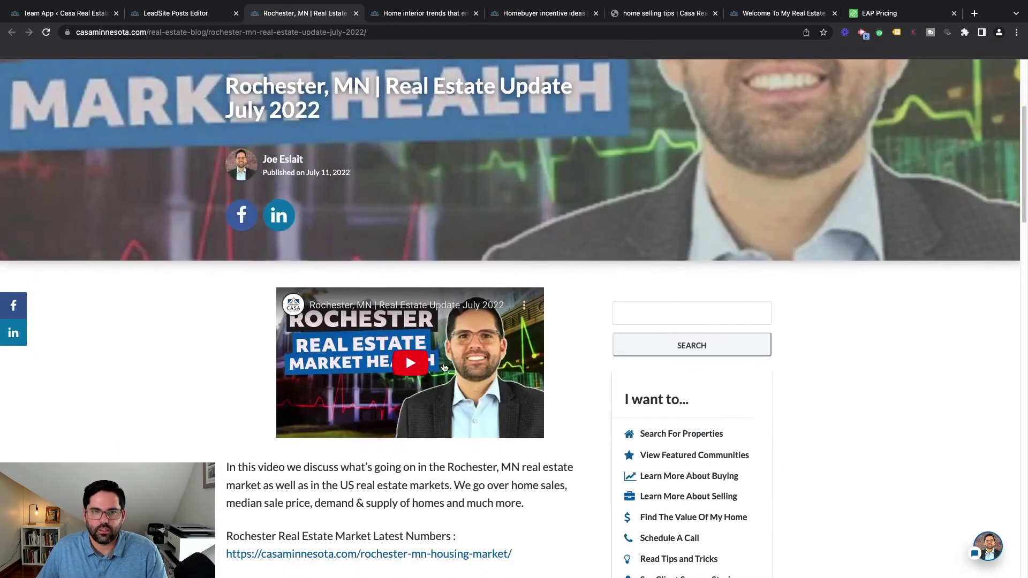
pyautogui.scroll(-4, 444, 367)
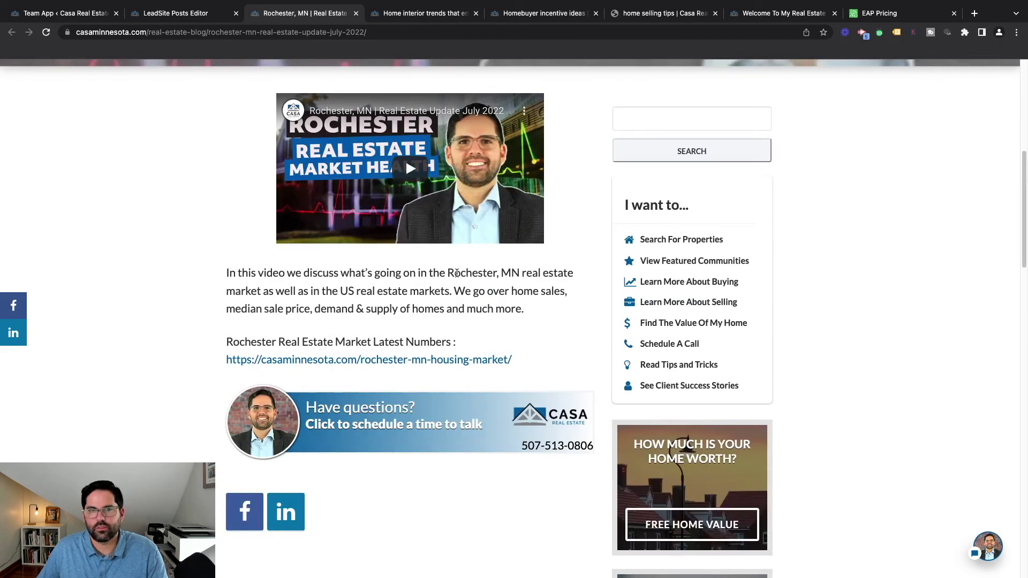
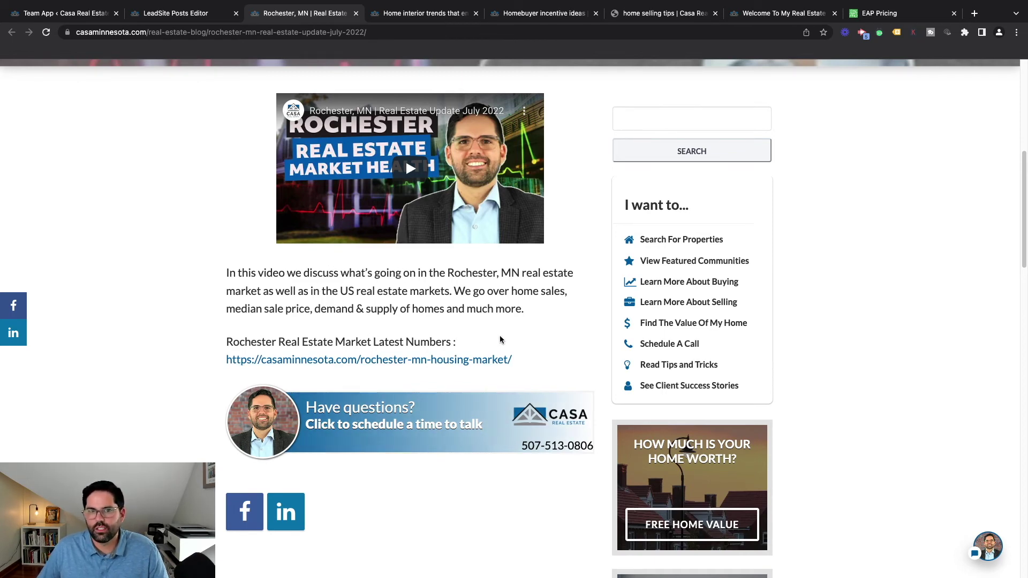
# Return to the top of the Rochester July 2022 post and go to the Easy Agent PRO Apps page
pyautogui.scroll(1, 519, 335)
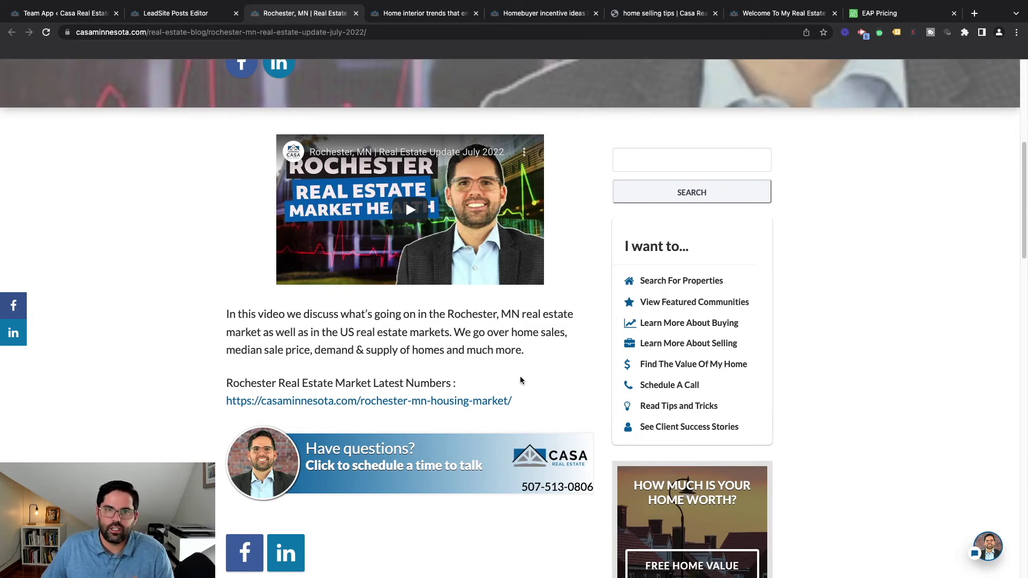
pyautogui.scroll(2, 520, 380)
pyautogui.scroll(4, 522, 386)
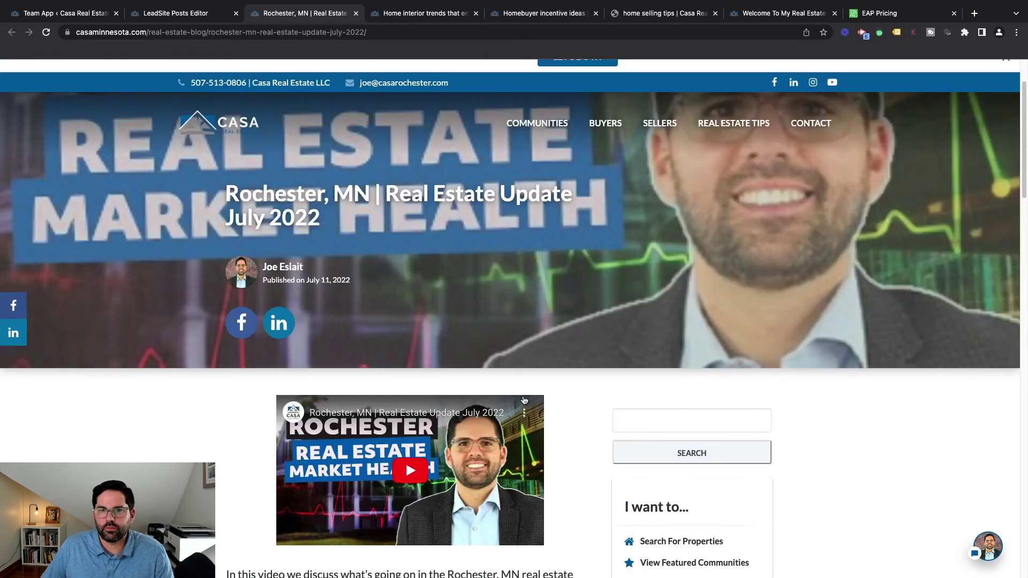
pyautogui.scroll(2, 525, 401)
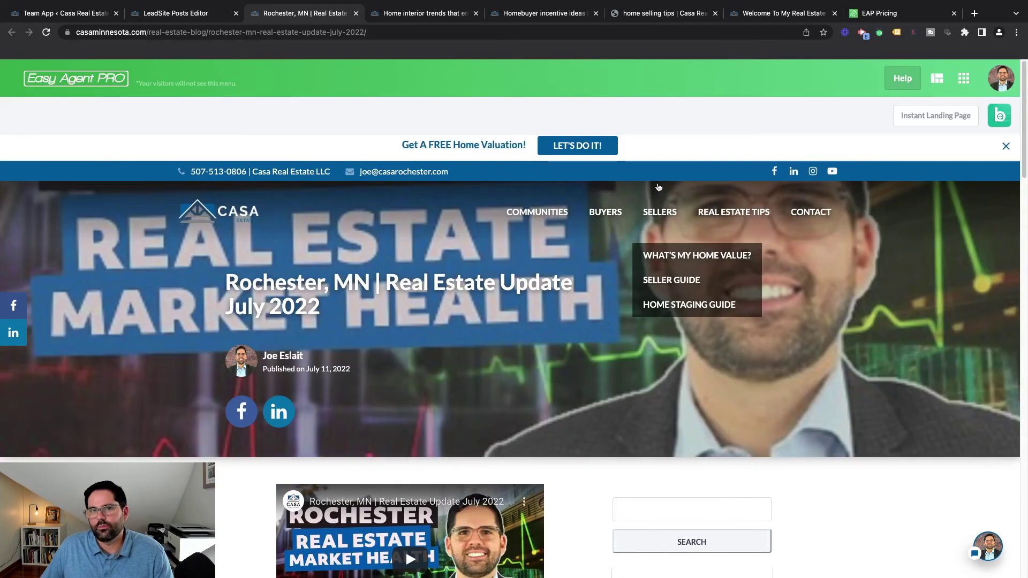
pyautogui.moveTo(660, 212)
pyautogui.scroll(-2, 537, 353)
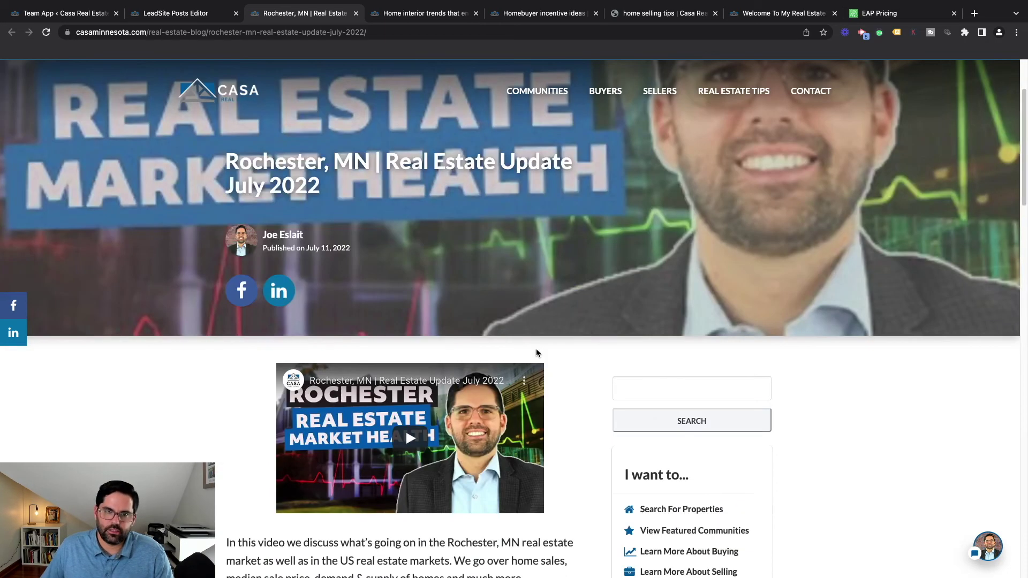
pyautogui.scroll(2, 589, 369)
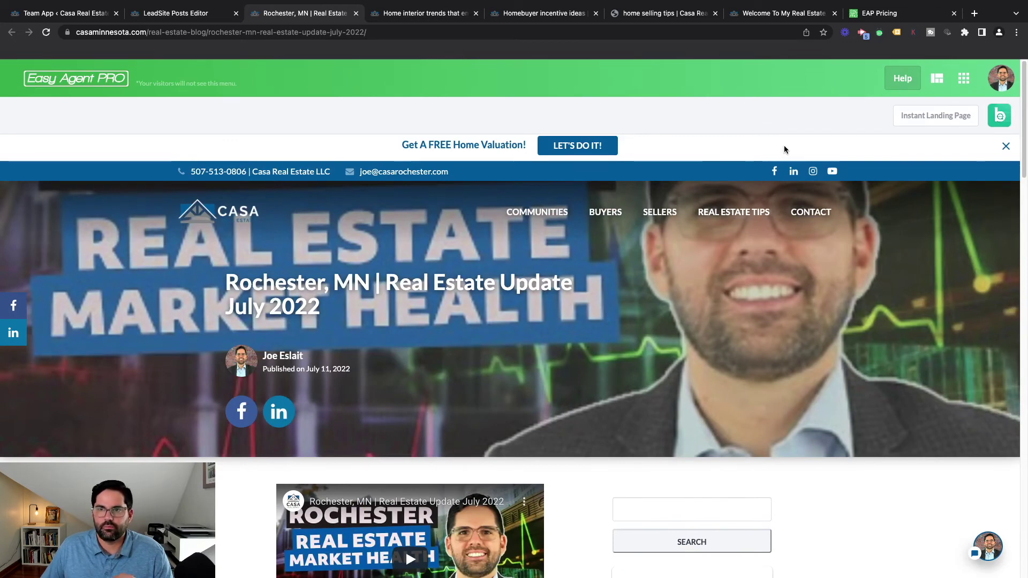
pyautogui.click(963, 79)
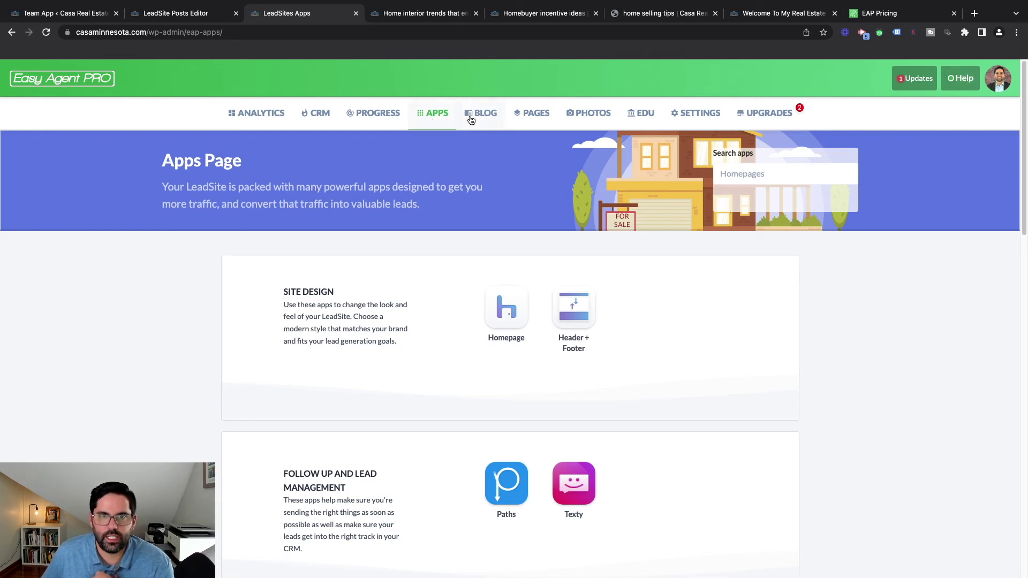
# In the Pages manager, open 'Best Neighborhoods in Rochester, MN' for editing
pyautogui.click(533, 120)
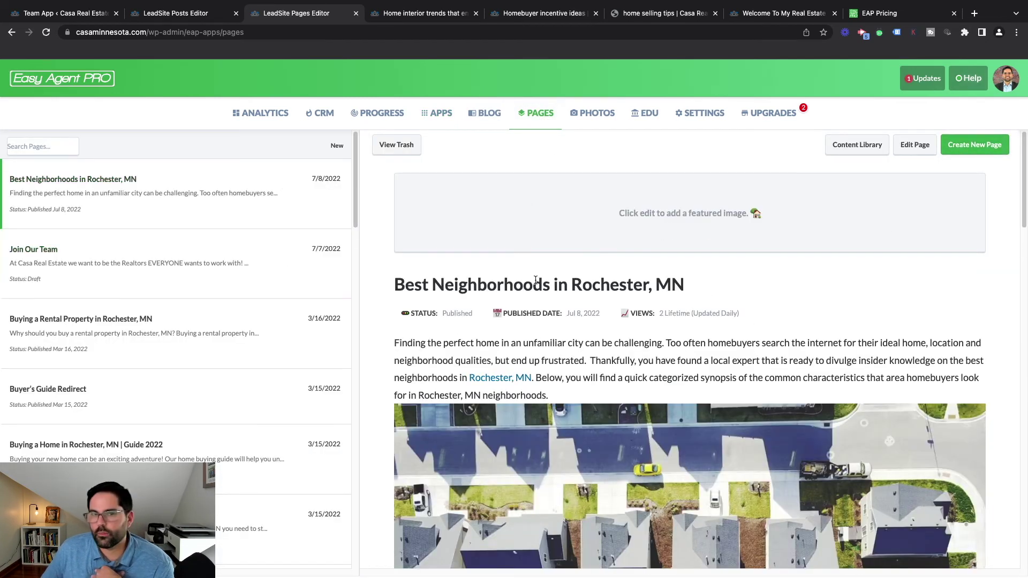
pyautogui.scroll(-1, 637, 418)
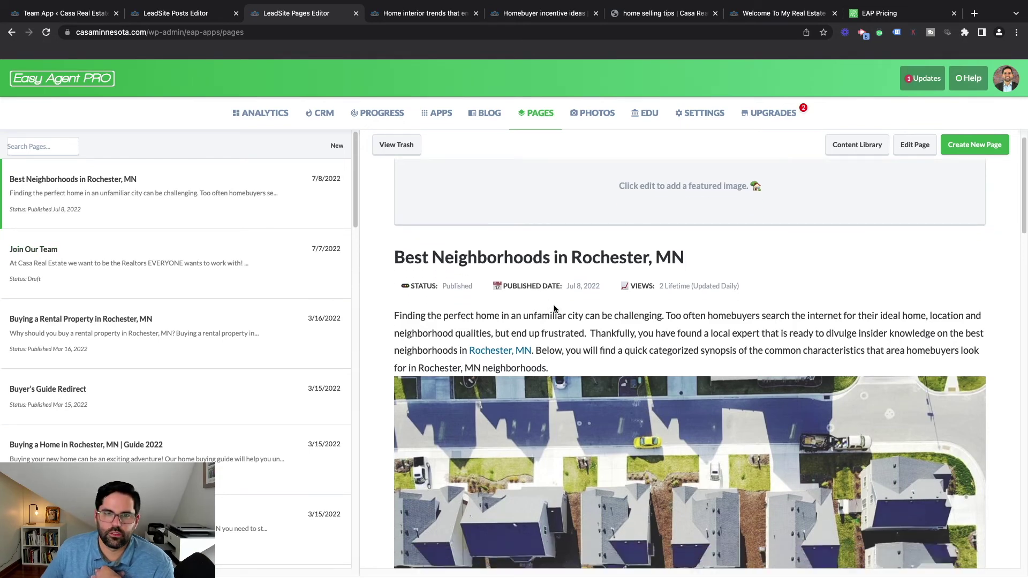
pyautogui.moveTo(325, 178)
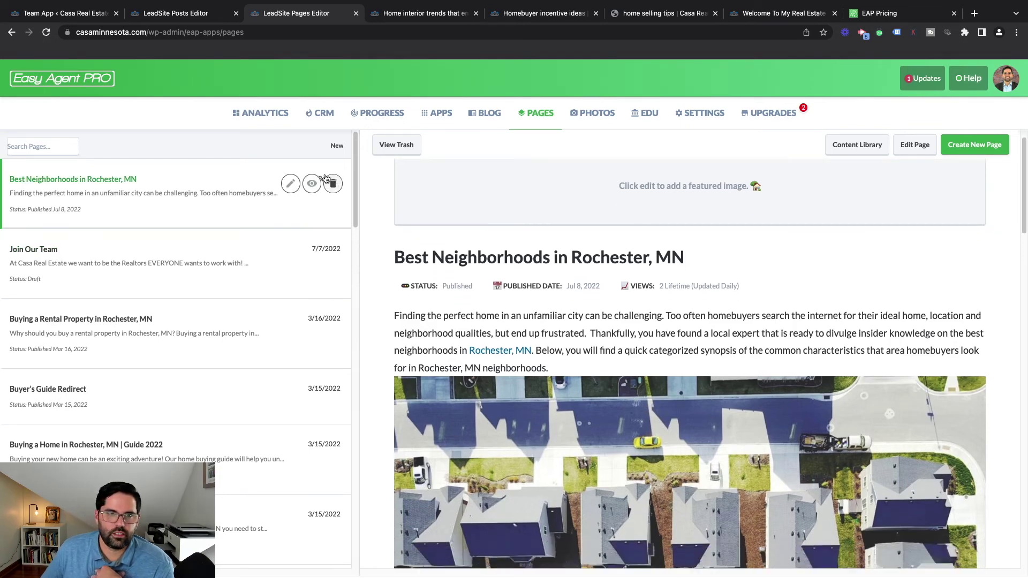
pyautogui.click(290, 186)
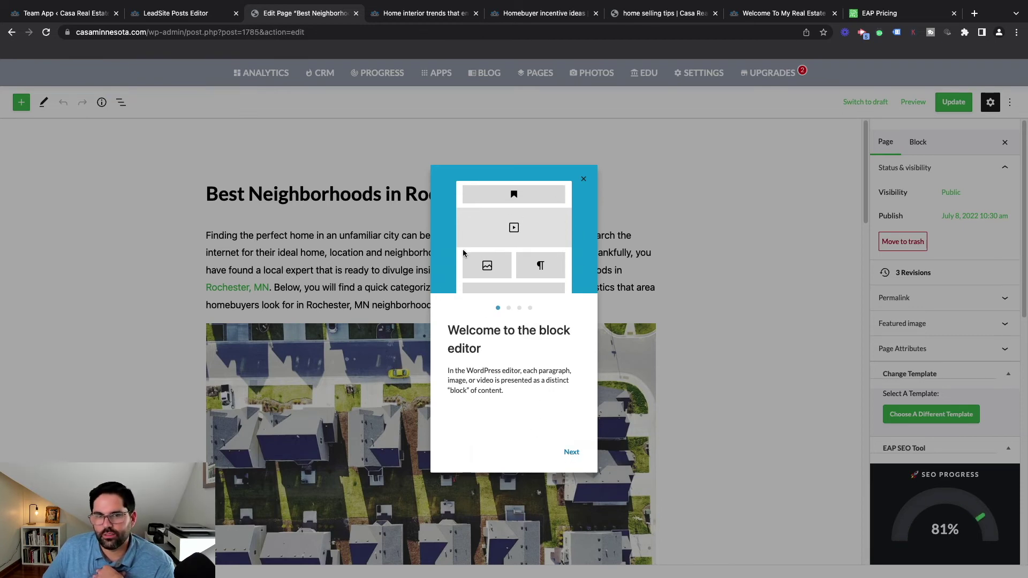
# Step through the editor's welcome tour and dismiss it
pyautogui.click(571, 452)
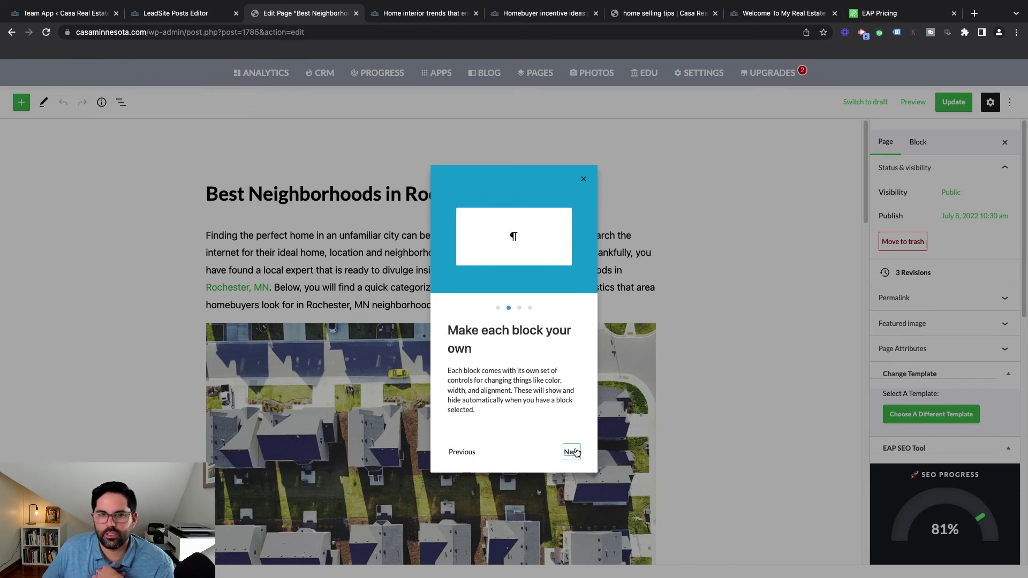
pyautogui.click(571, 452)
pyautogui.click(572, 452)
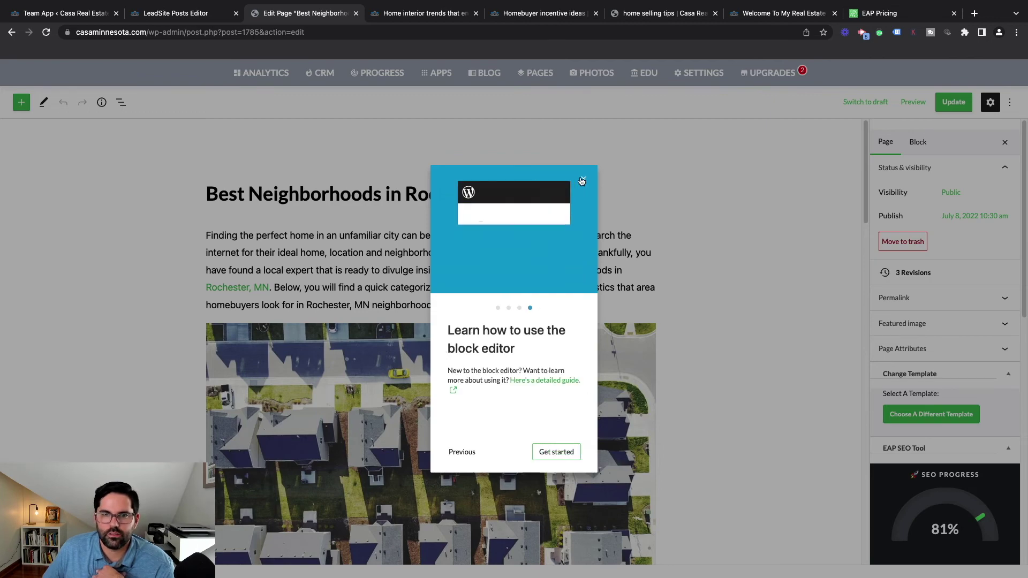
pyautogui.click(556, 452)
# Scroll the page, select the Historic Homes heading, and show the Desktop/Tablet/Mobile preview options
pyautogui.scroll(-5, 361, 285)
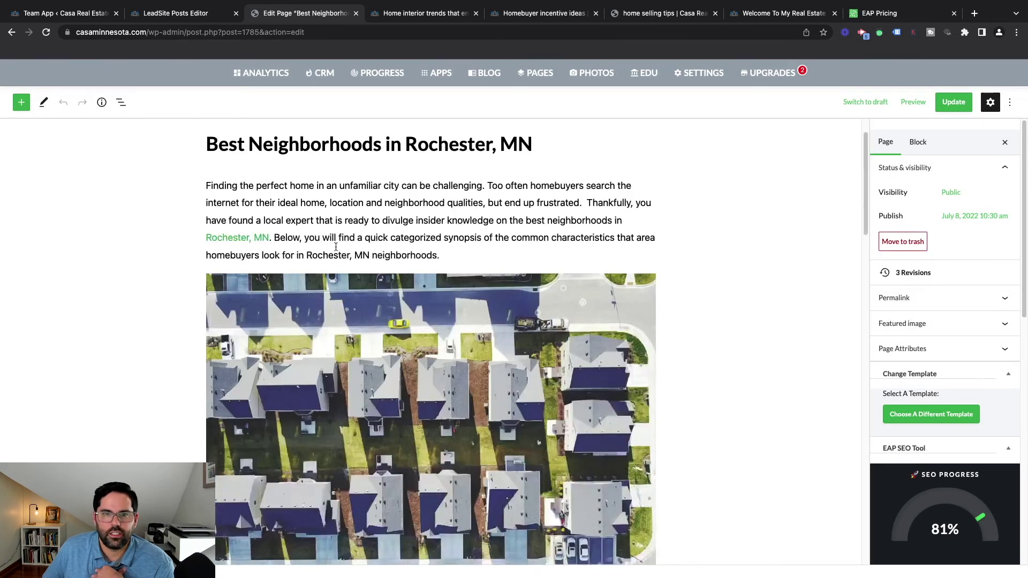
pyautogui.scroll(-5, 375, 321)
pyautogui.scroll(-5, 375, 300)
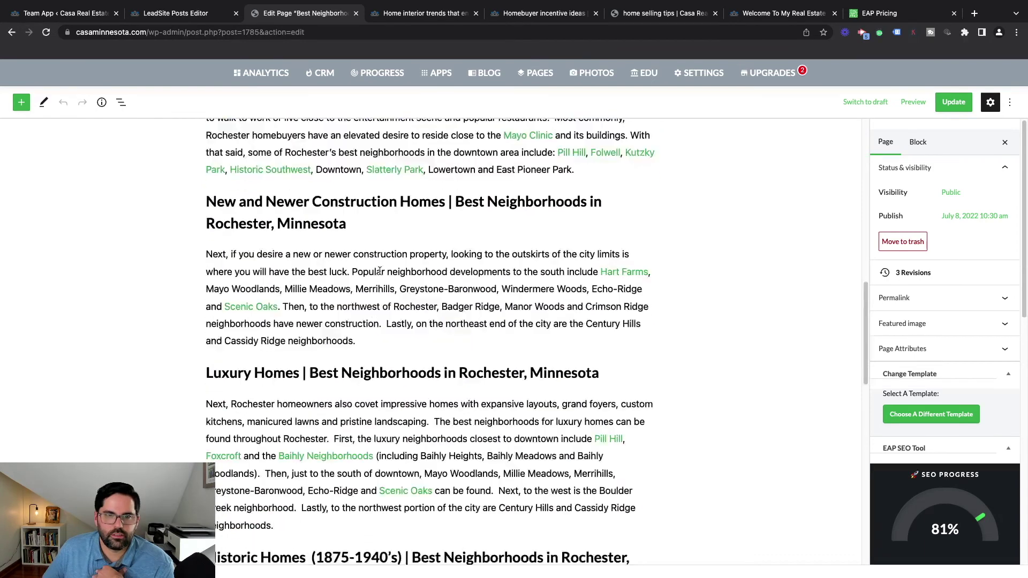
pyautogui.scroll(-5, 431, 317)
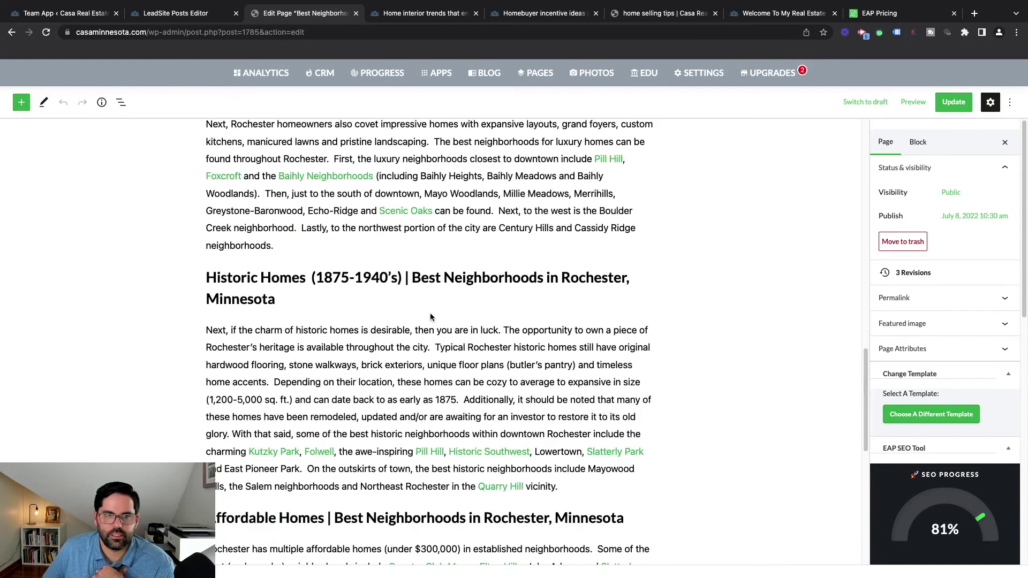
pyautogui.click(240, 276)
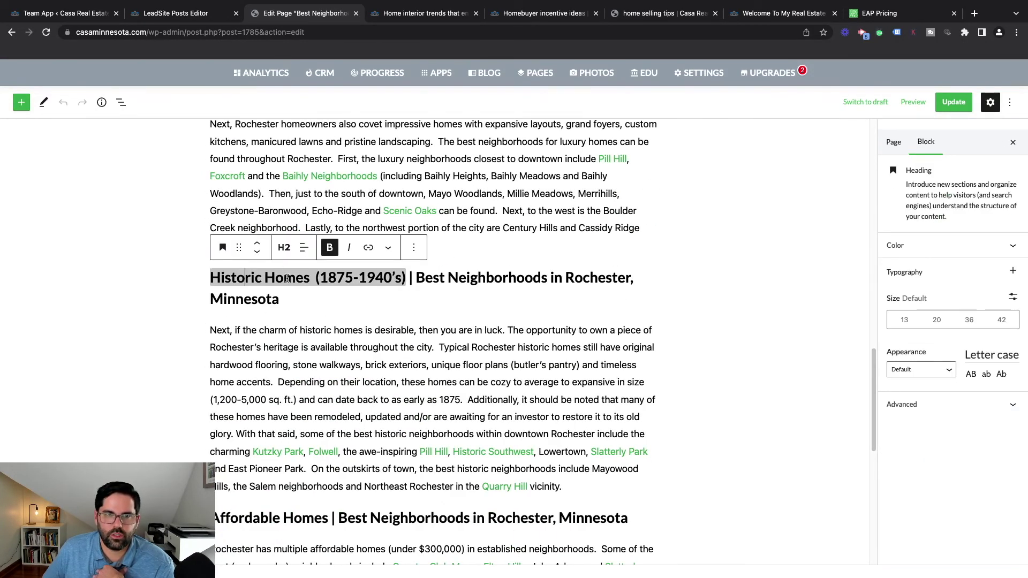
pyautogui.scroll(-10, 369, 330)
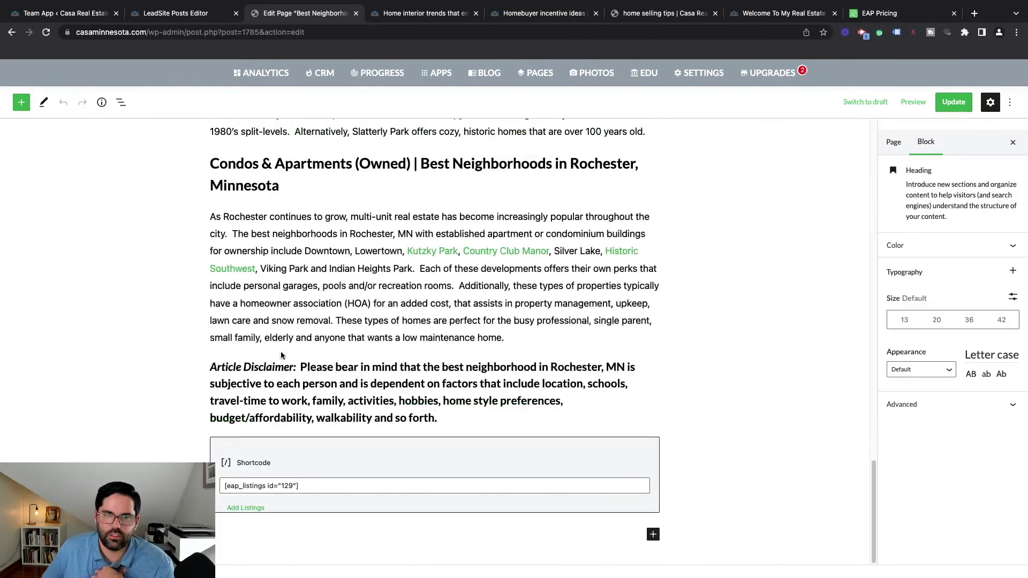
pyautogui.scroll(15, 752, 272)
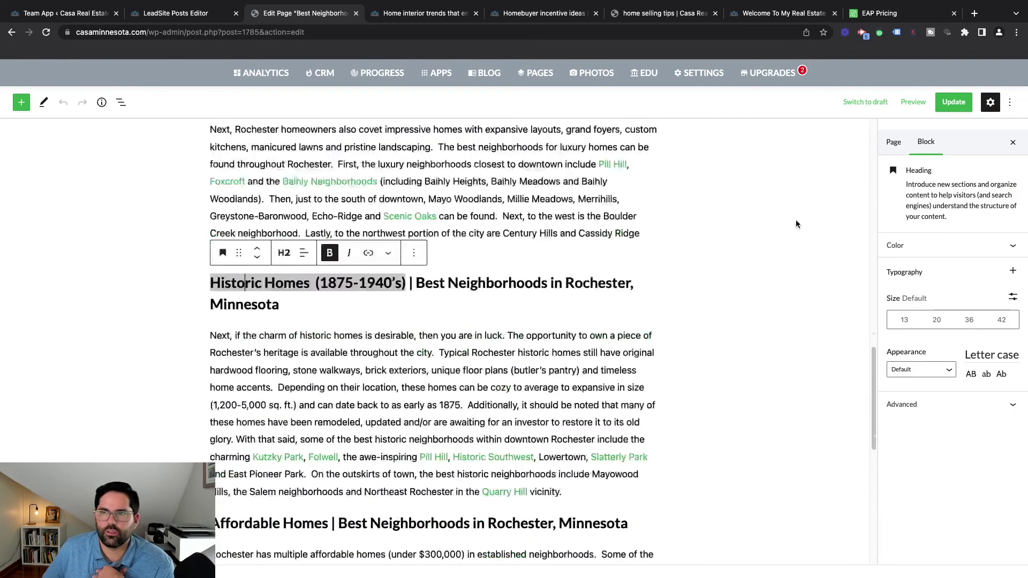
pyautogui.scroll(5, 712, 241)
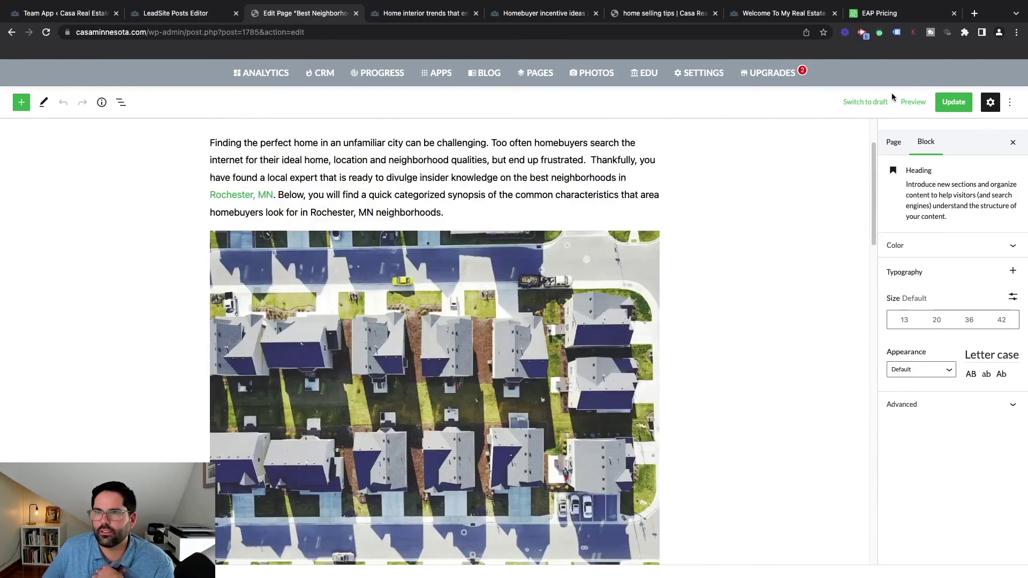
pyautogui.click(913, 102)
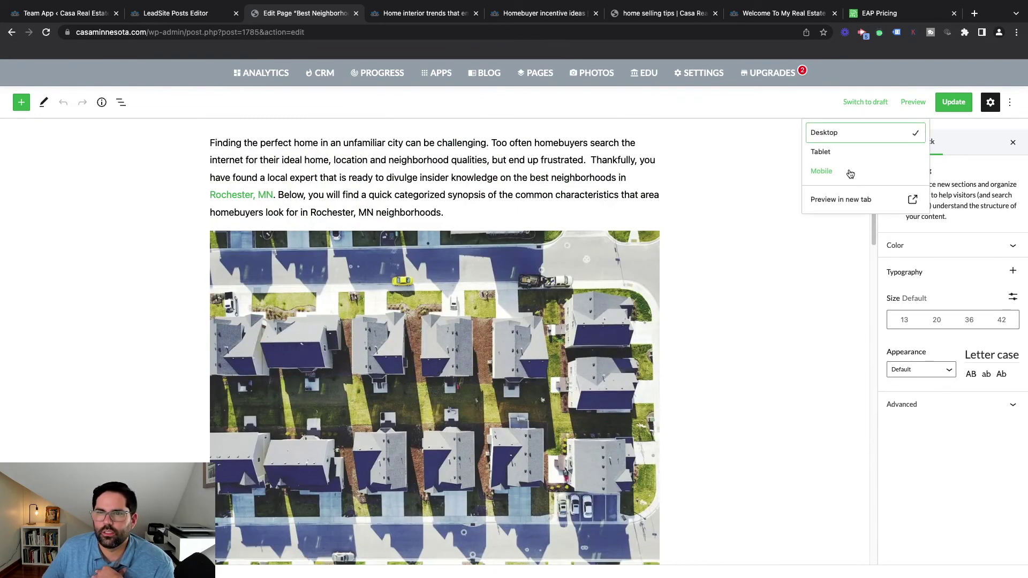
# Preview the Best Neighborhoods page in a new tab, skim it, and return to the editor
pyautogui.click(854, 200)
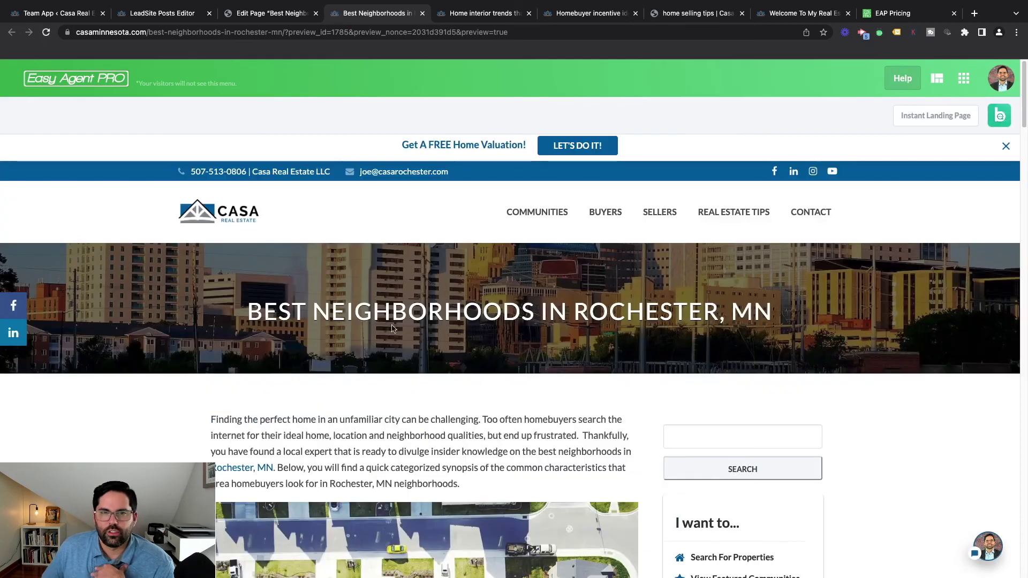
pyautogui.scroll(-5, 448, 304)
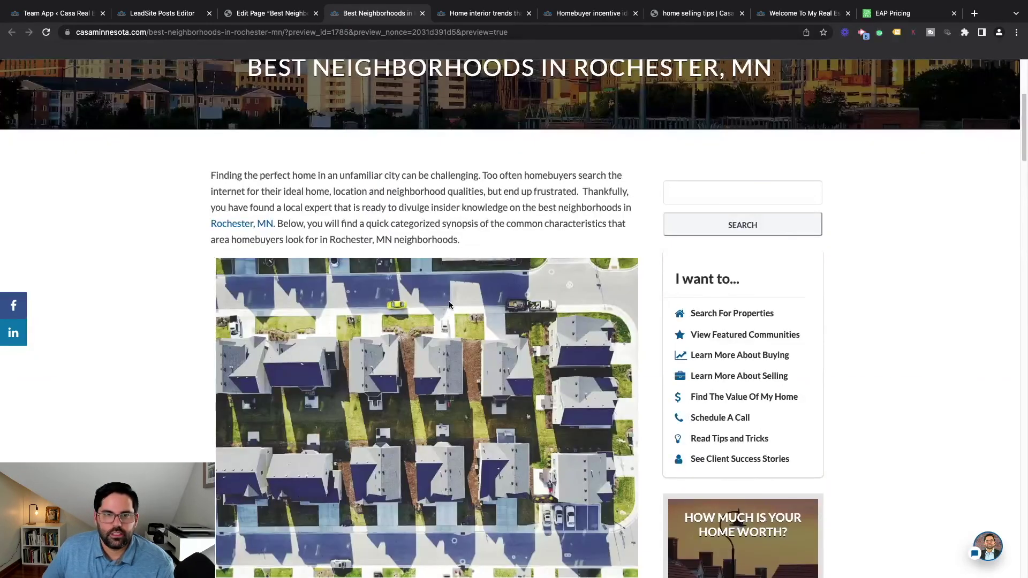
pyautogui.scroll(-9, 449, 305)
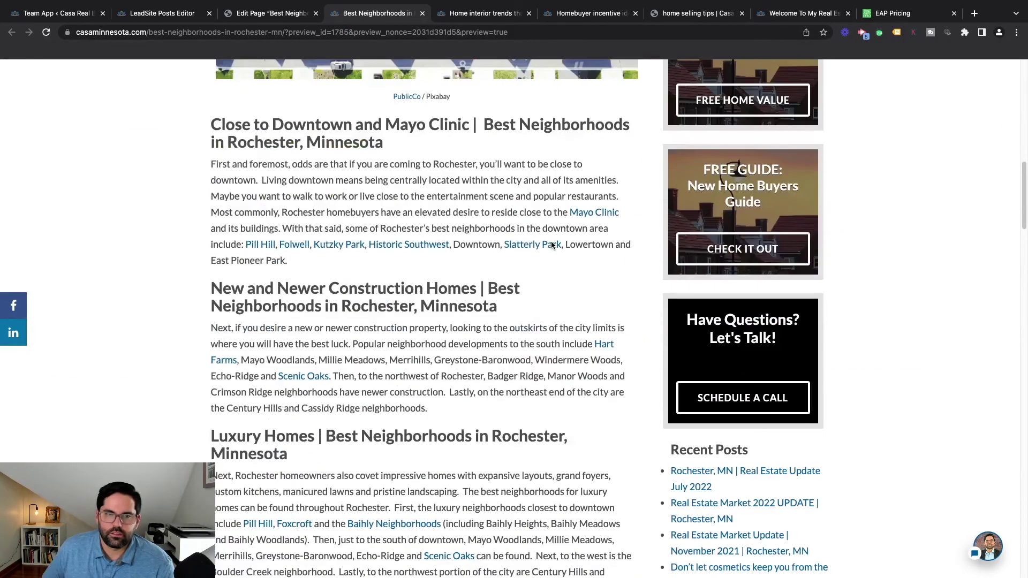
pyautogui.scroll(-8, 552, 244)
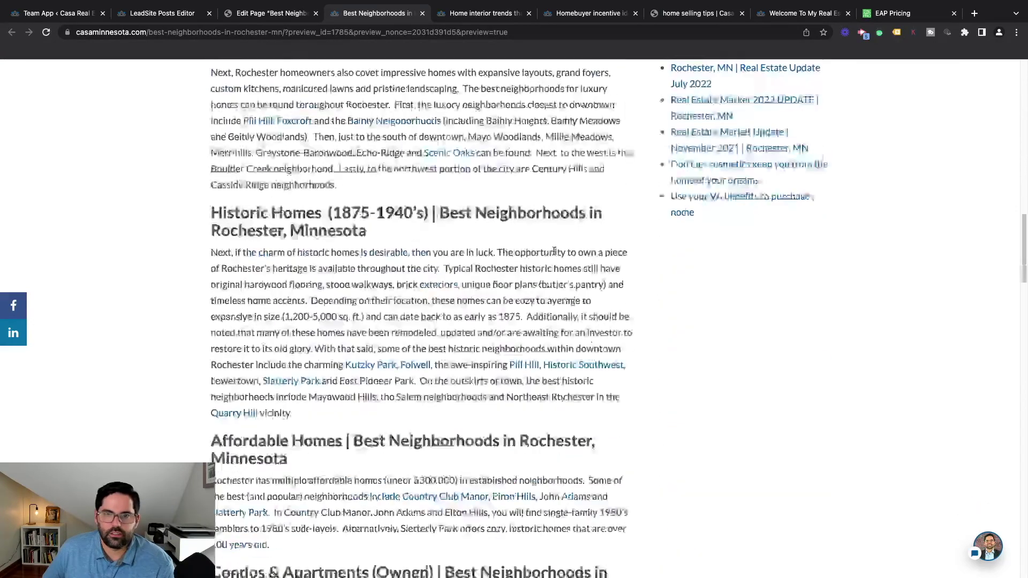
pyautogui.scroll(-8, 554, 250)
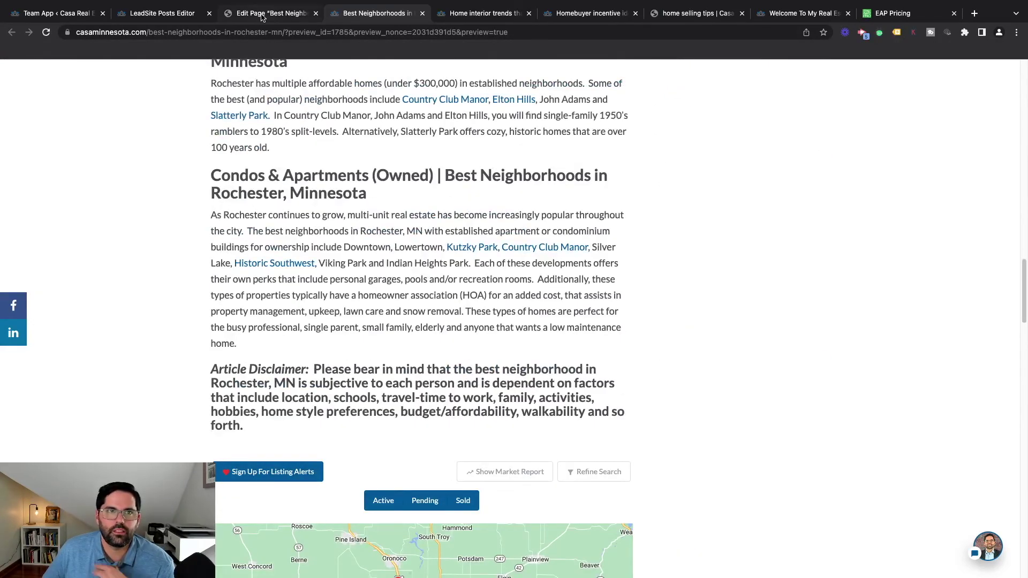
pyautogui.click(270, 13)
# Go back to Pages, then open the Media Library and browse its 189 photos
pyautogui.click(535, 73)
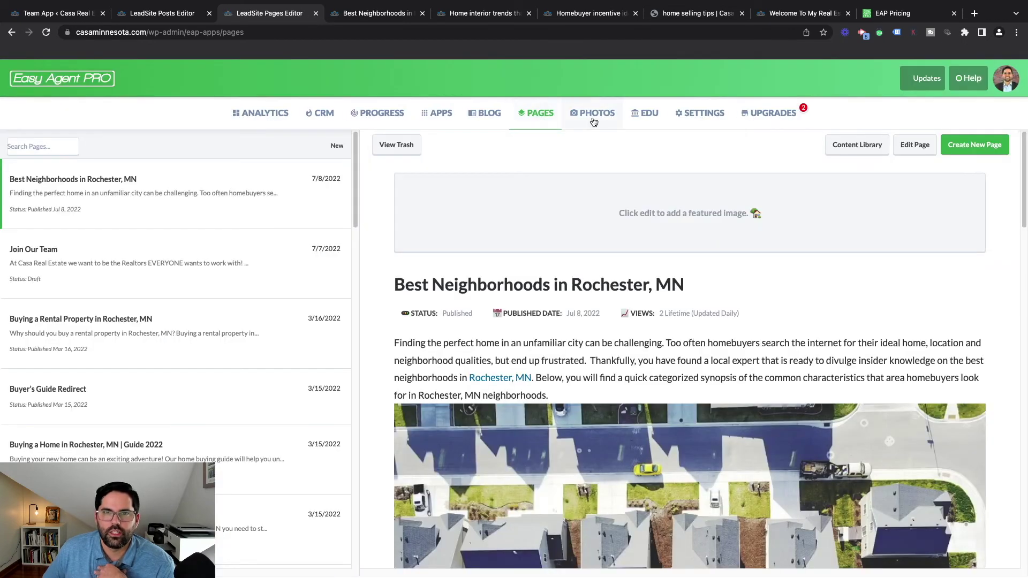
pyautogui.click(594, 117)
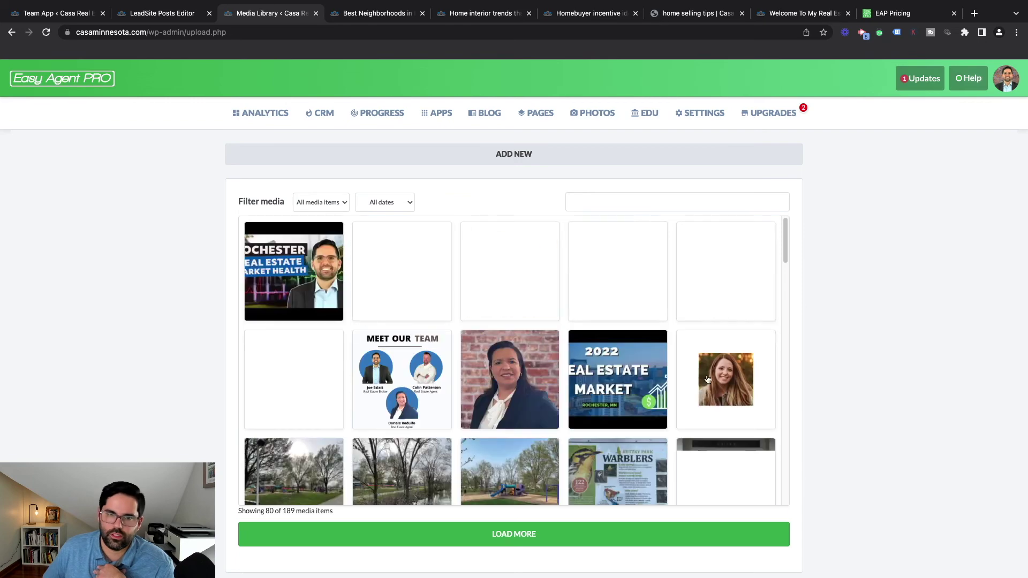
pyautogui.scroll(-10, 533, 386)
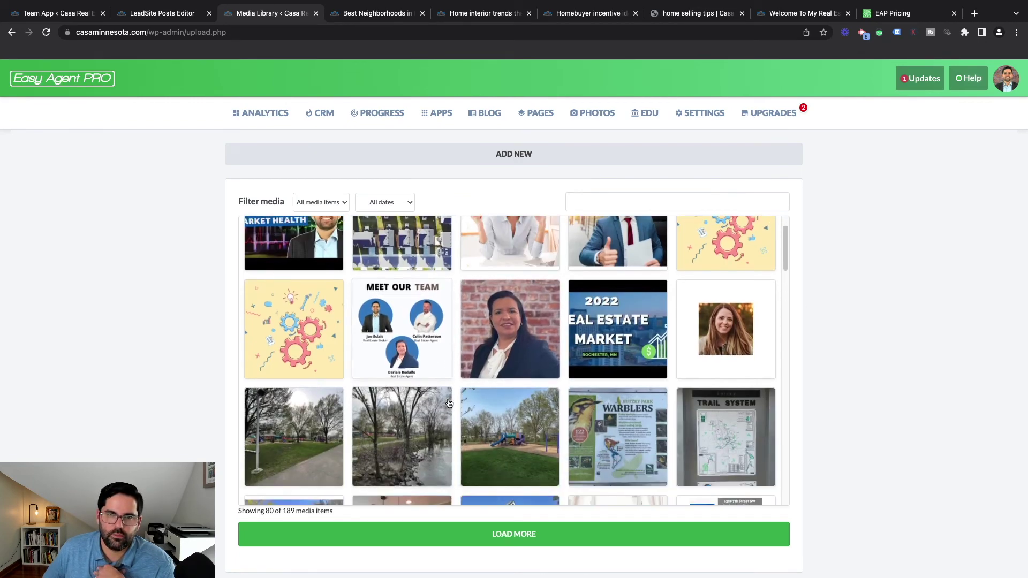
pyautogui.scroll(-3, 531, 421)
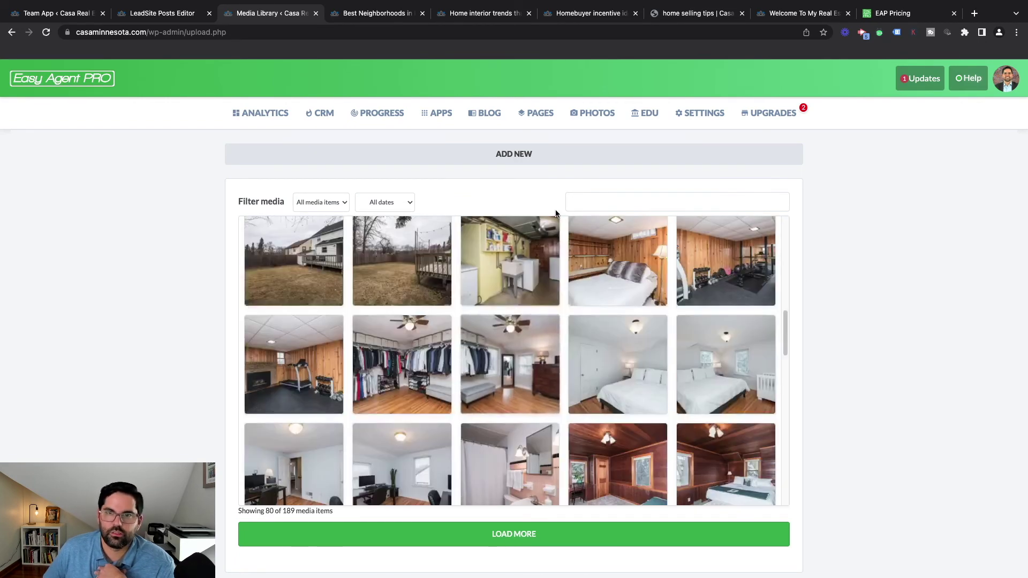
# Open the EDU help center in a new tab, then visit Settings and the Upgrades catalog
pyautogui.click(649, 119)
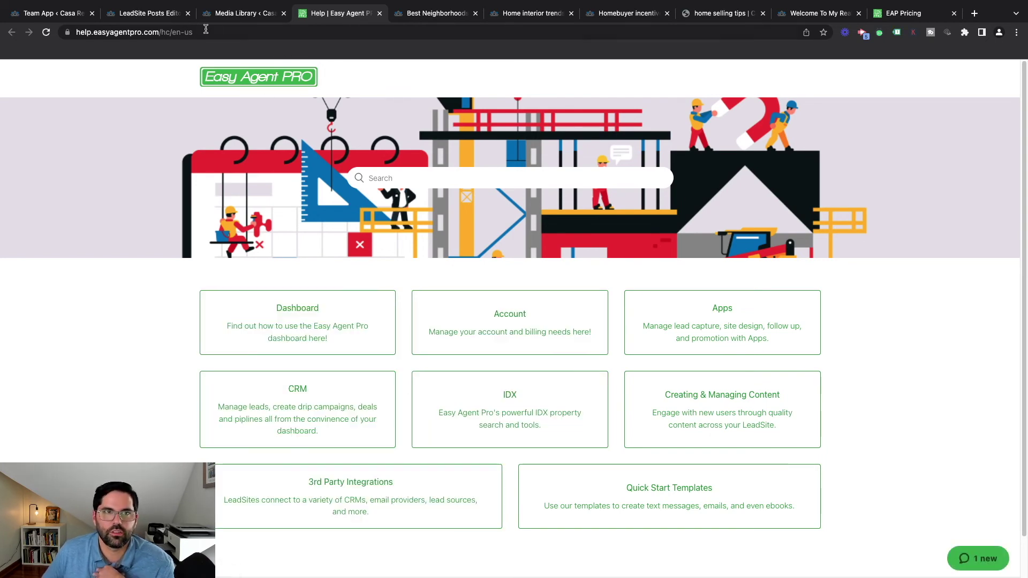
pyautogui.click(248, 14)
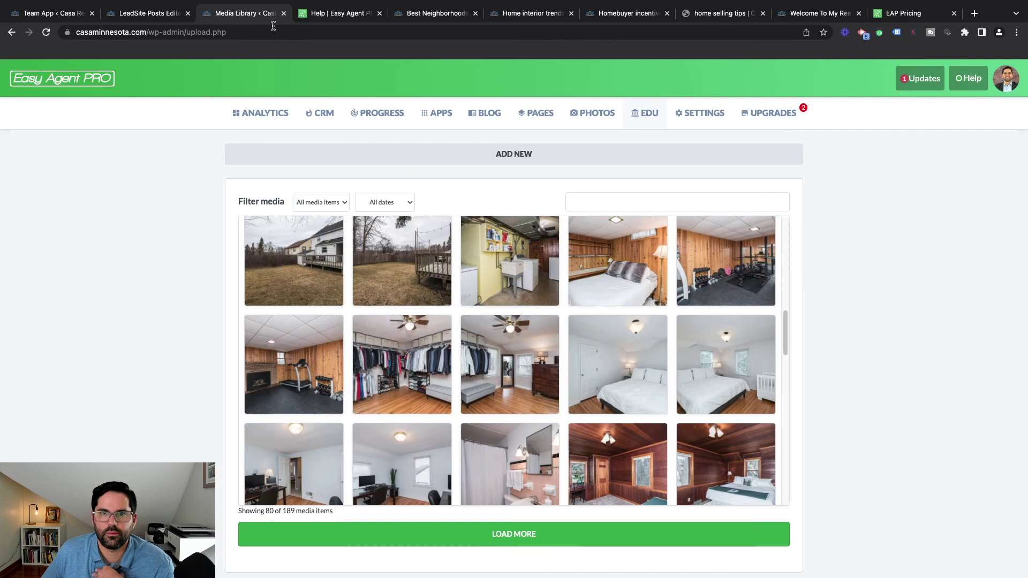
pyautogui.click(722, 122)
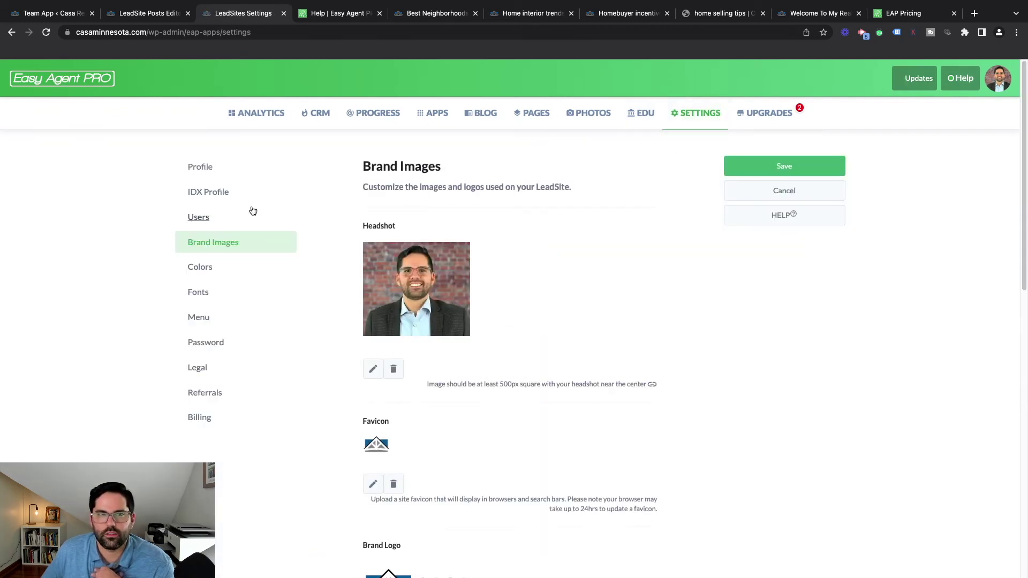
pyautogui.click(771, 122)
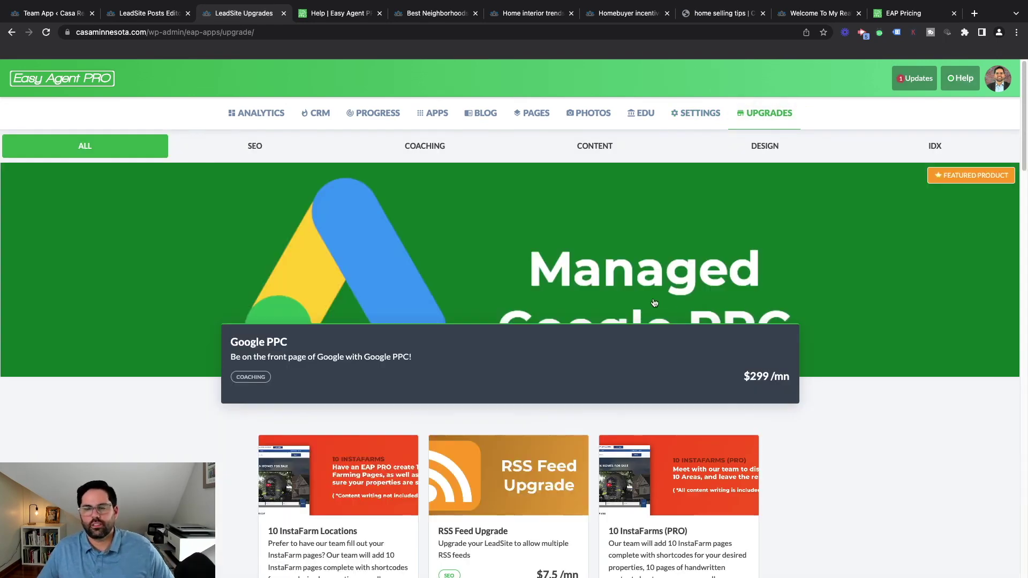
# Scroll the upgrades from Managed Google PPC down to the IDX add-ons and back up
pyautogui.scroll(-2, 653, 301)
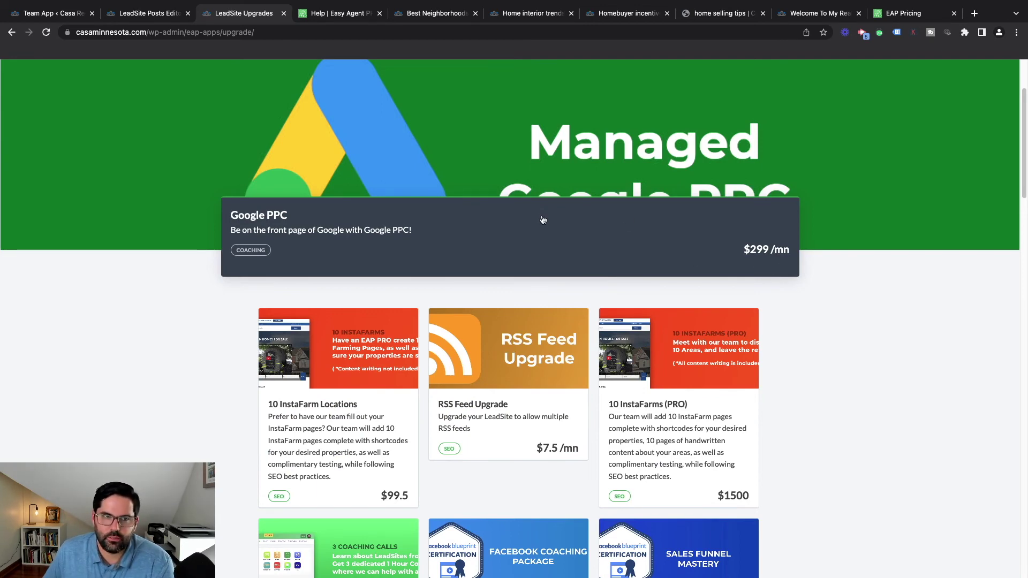
pyautogui.scroll(-5, 565, 234)
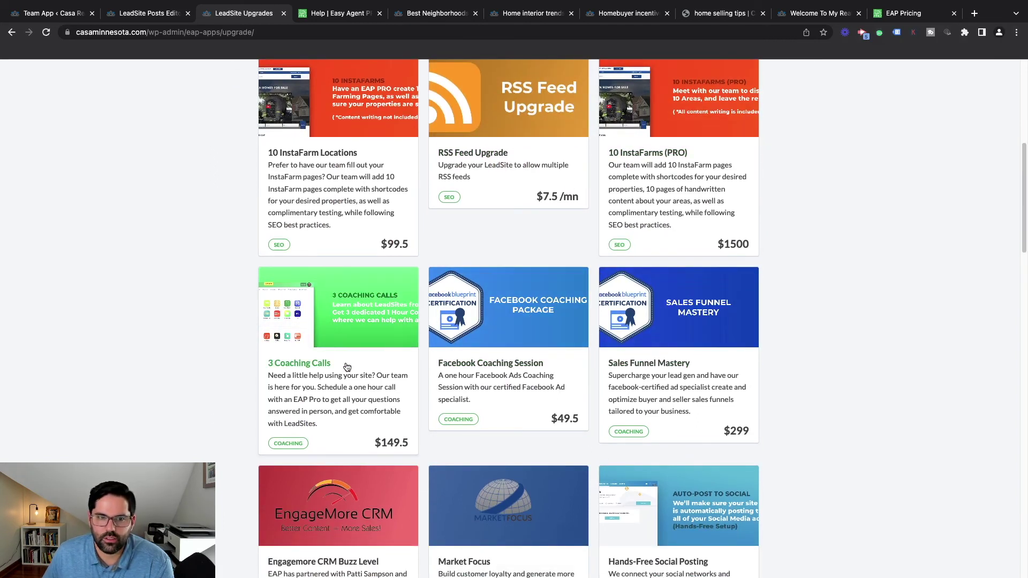
pyautogui.scroll(-6, 349, 373)
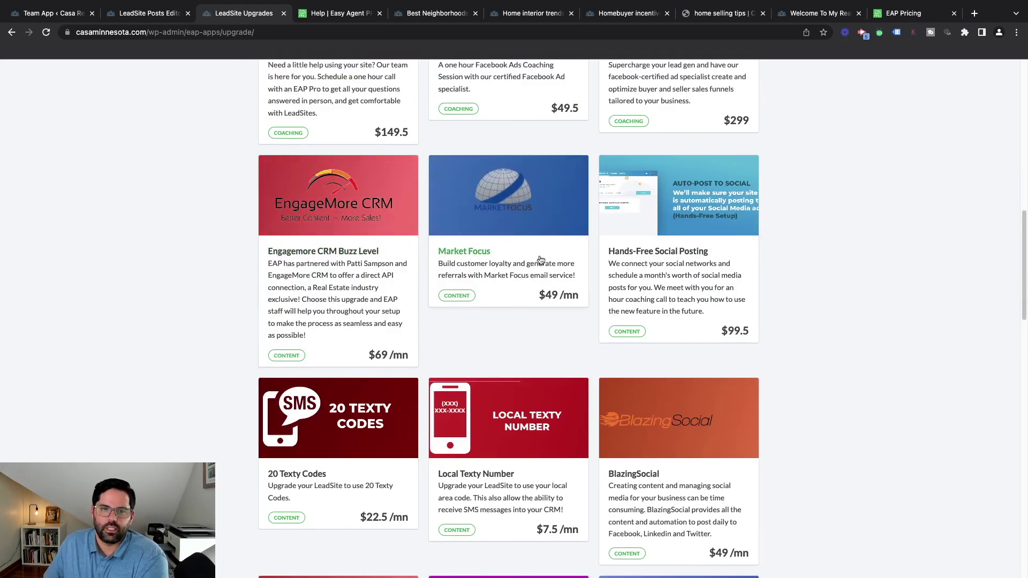
pyautogui.scroll(-15, 540, 259)
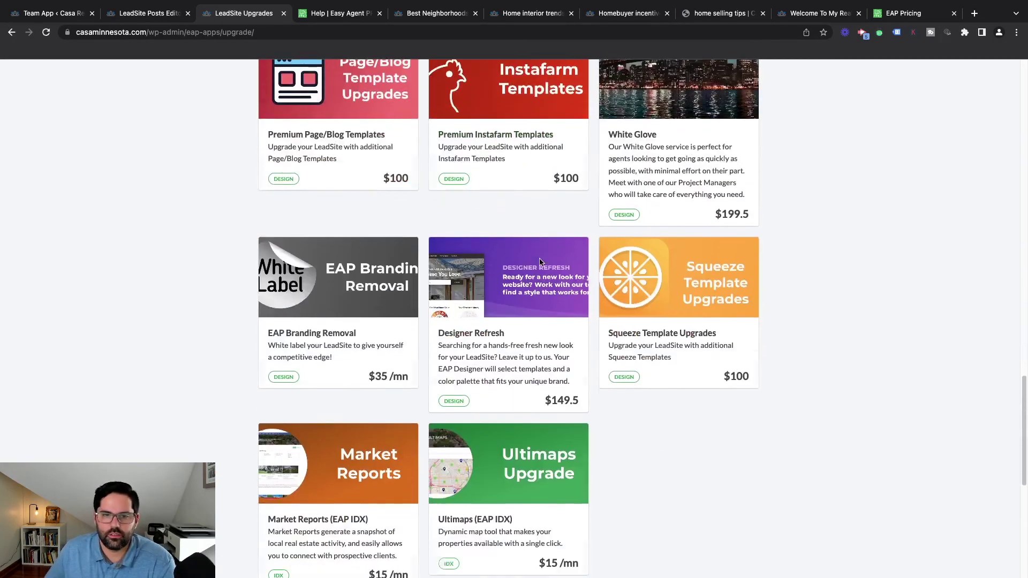
pyautogui.scroll(10, 540, 261)
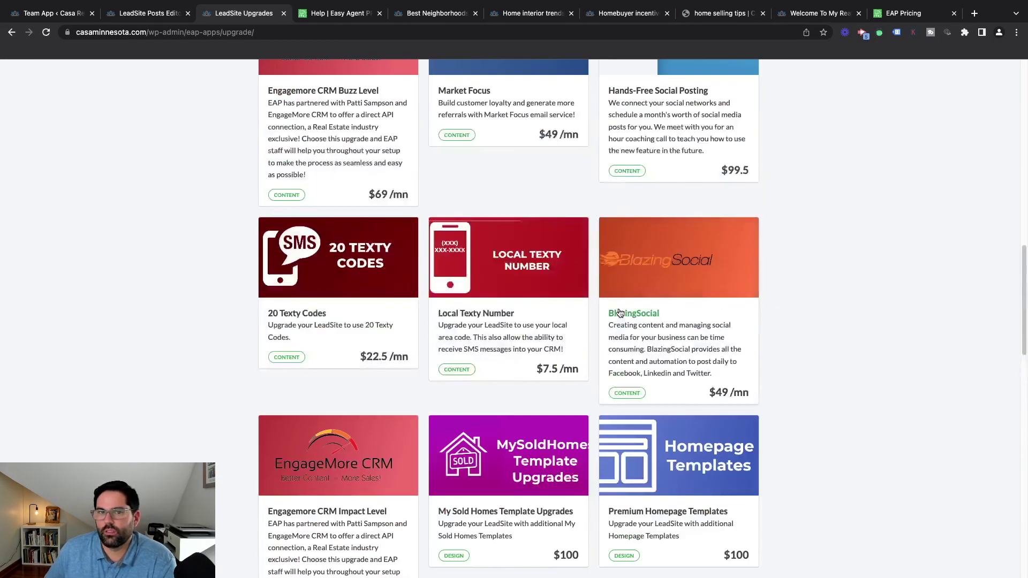
pyautogui.scroll(10, 769, 303)
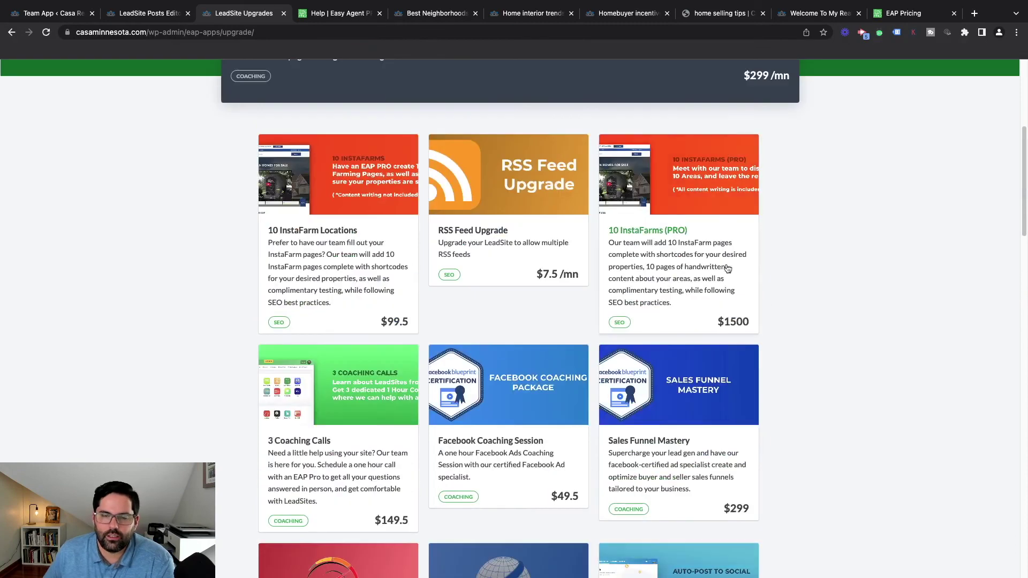
pyautogui.scroll(5, 593, 352)
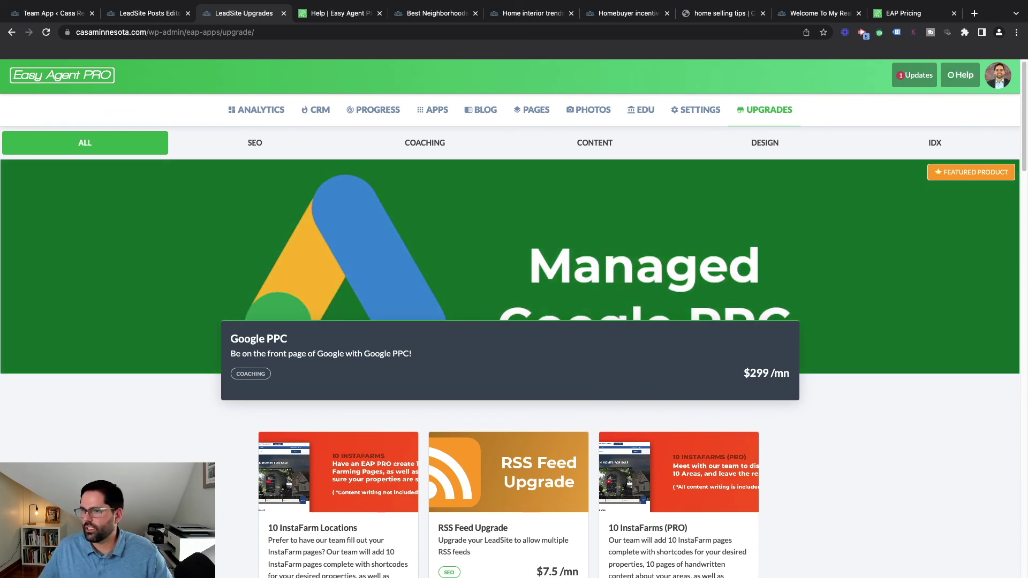
# Cycle through the open browser tabs to reach the EAP Pricing page
pyautogui.click(330, 16)
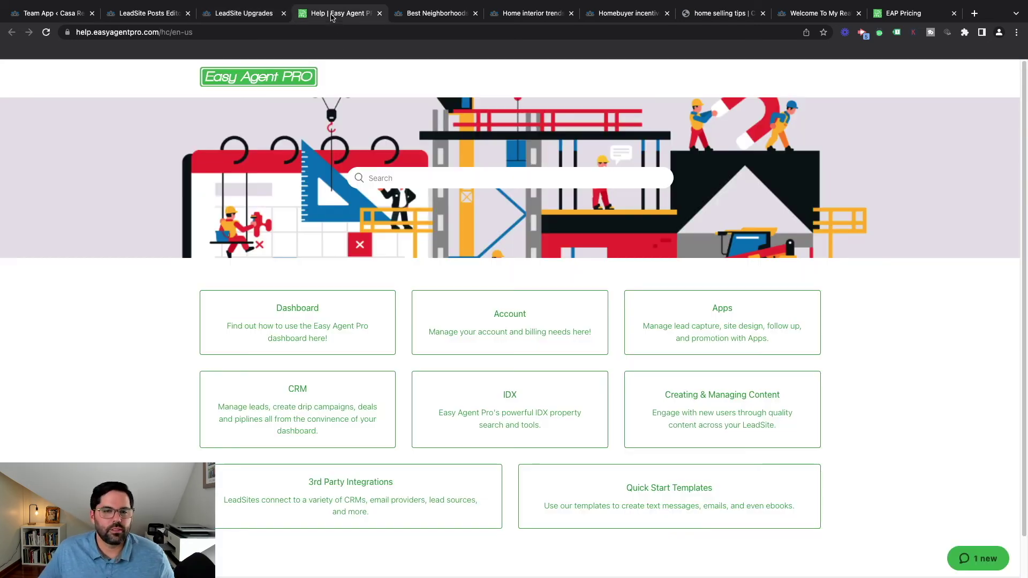
pyautogui.click(205, 17)
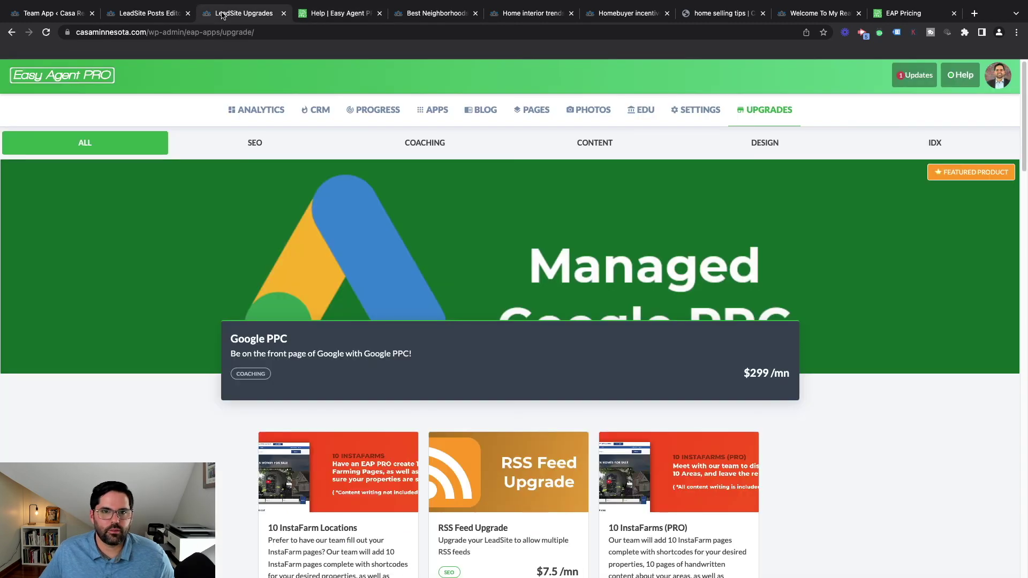
pyautogui.click(165, 13)
pyautogui.click(437, 14)
pyautogui.click(325, 18)
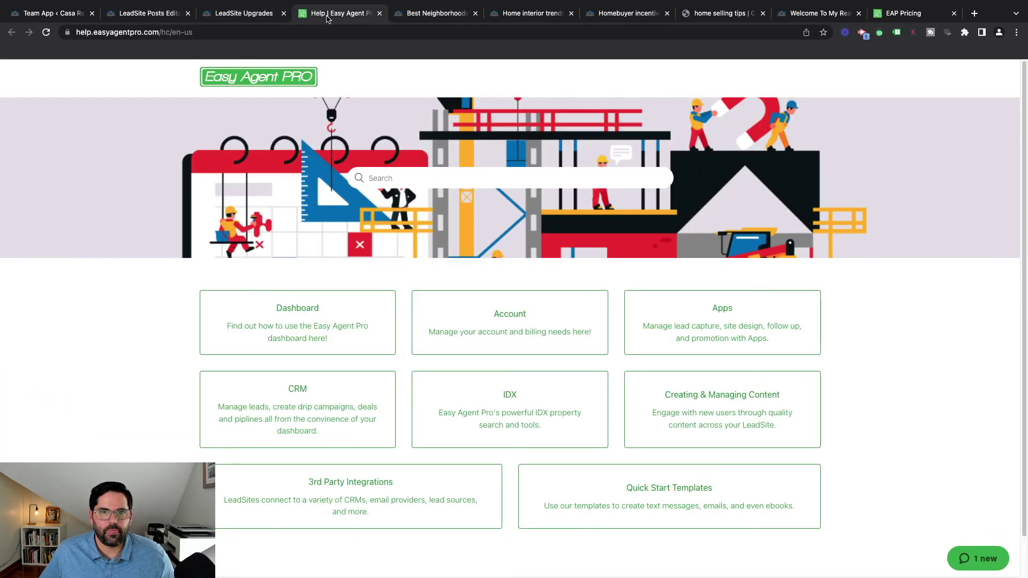
pyautogui.click(165, 17)
pyautogui.click(54, 11)
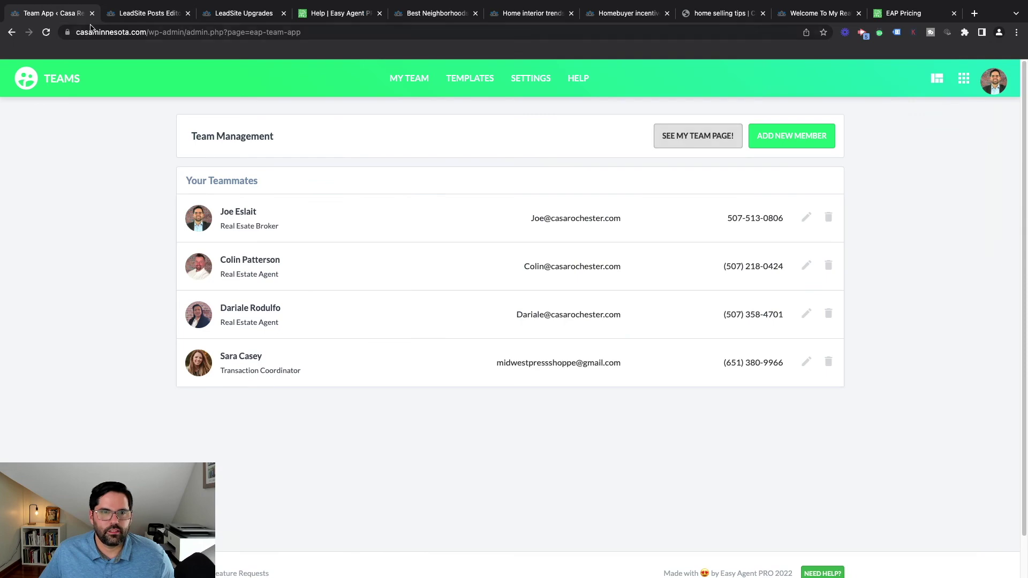
pyautogui.click(640, 15)
pyautogui.click(911, 15)
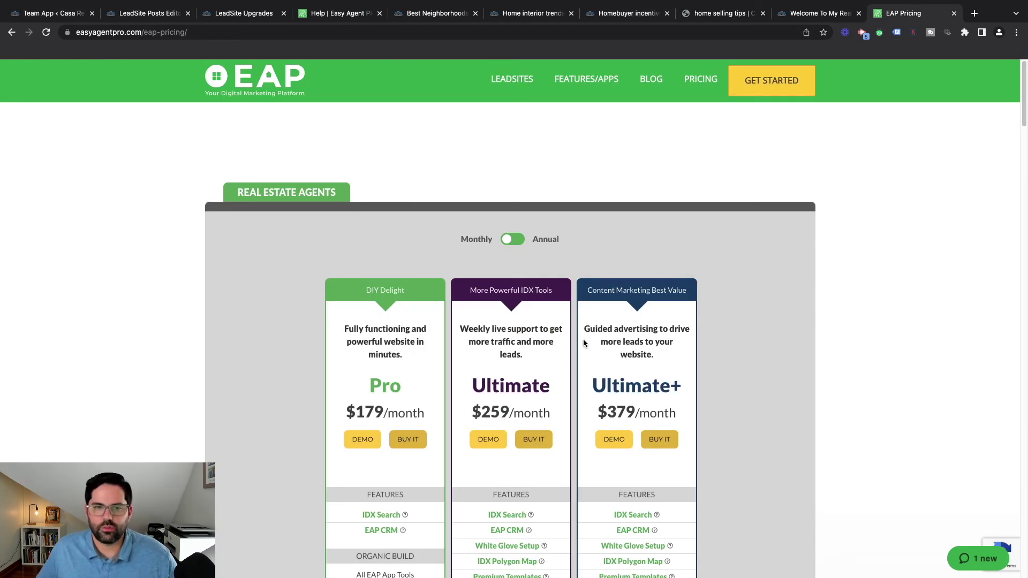
# Review the Pro ($179), Ultimate ($259) and Ultimate+ ($379) monthly plan feature lists
pyautogui.scroll(-2, 584, 339)
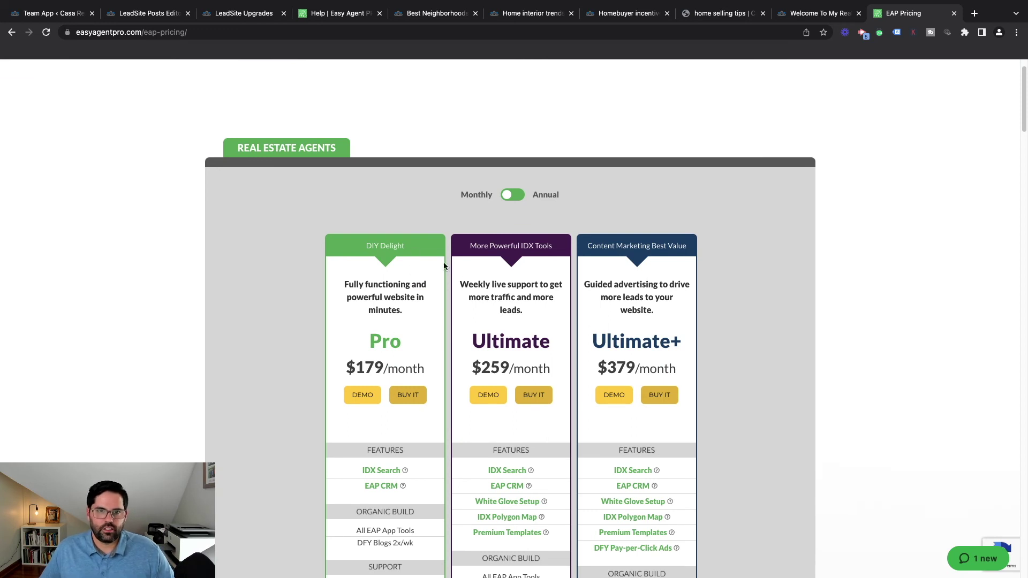
pyautogui.scroll(-1, 402, 254)
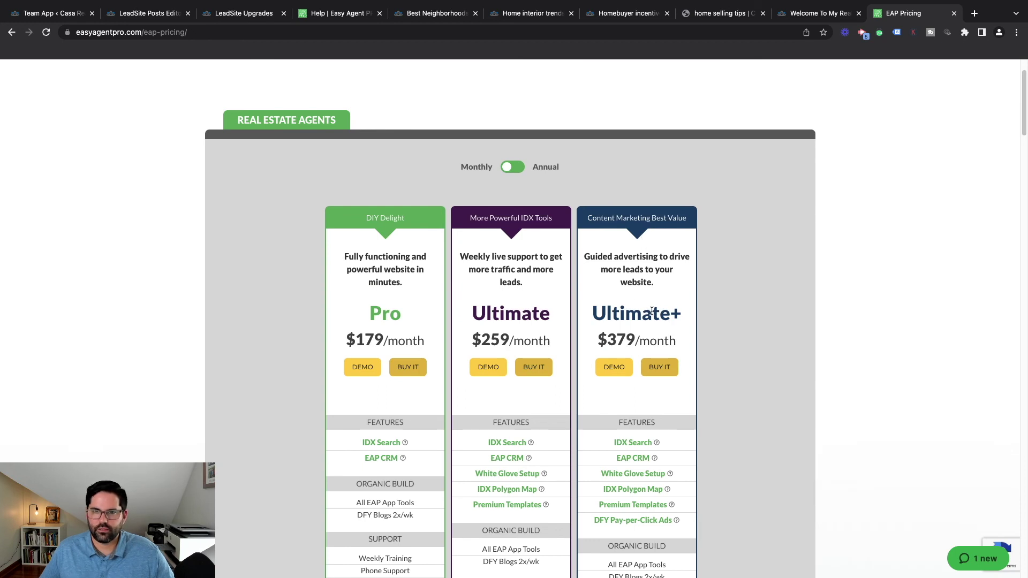
pyautogui.scroll(-1, 652, 312)
pyautogui.scroll(-4, 676, 310)
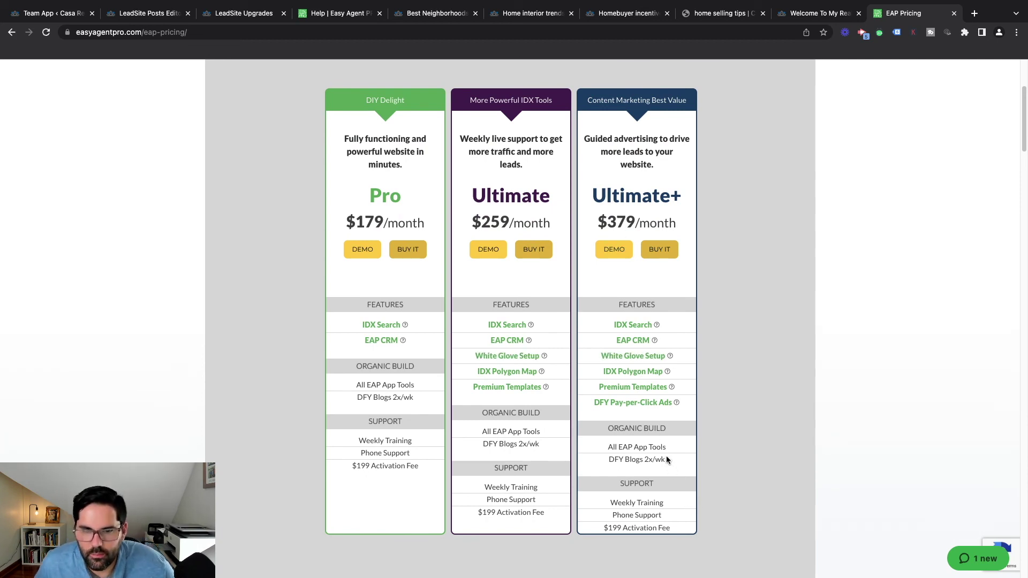
pyautogui.moveTo(668, 405)
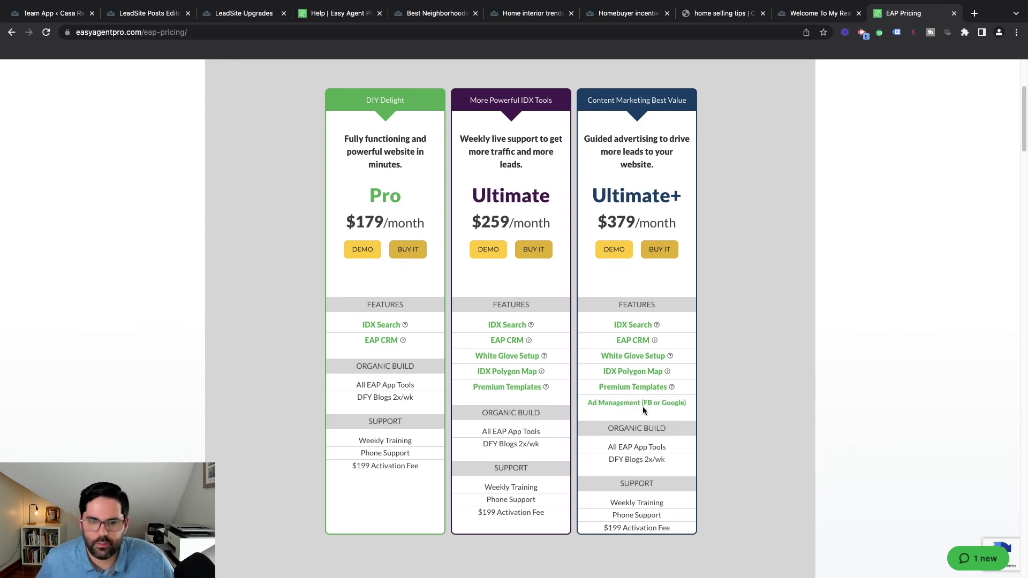
pyautogui.scroll(-1, 632, 228)
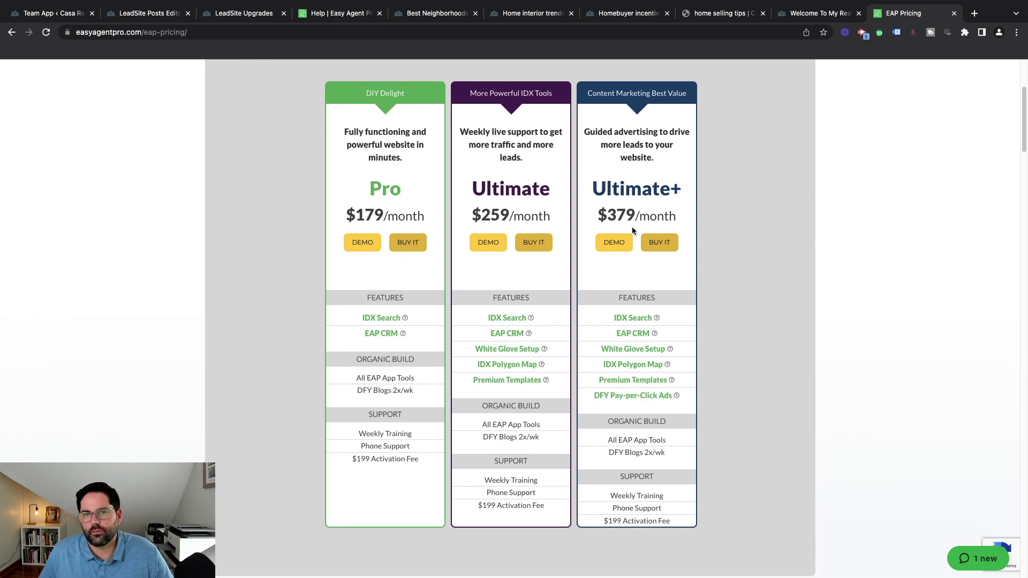